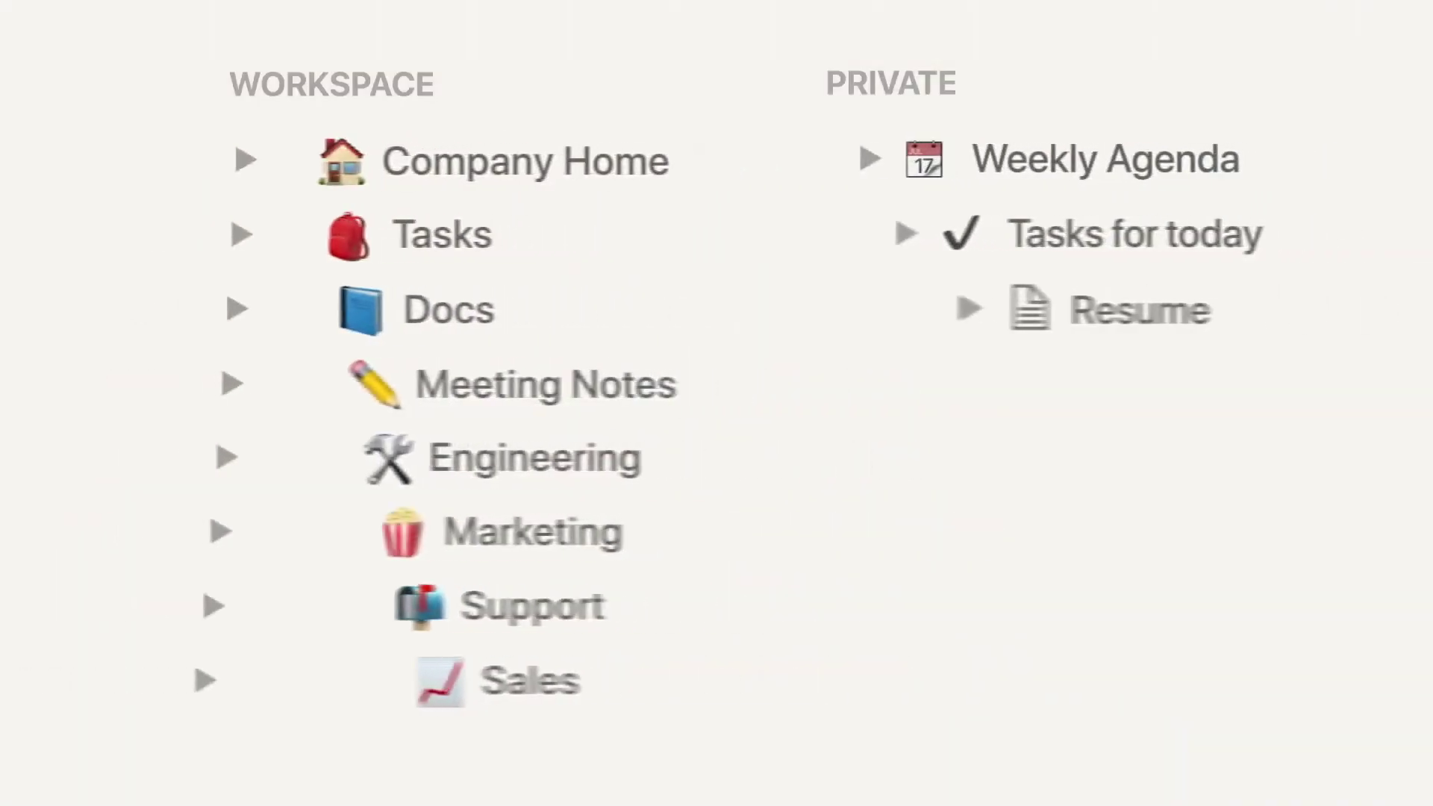
{"action": "left_click", "coordinate": [764, 192]}
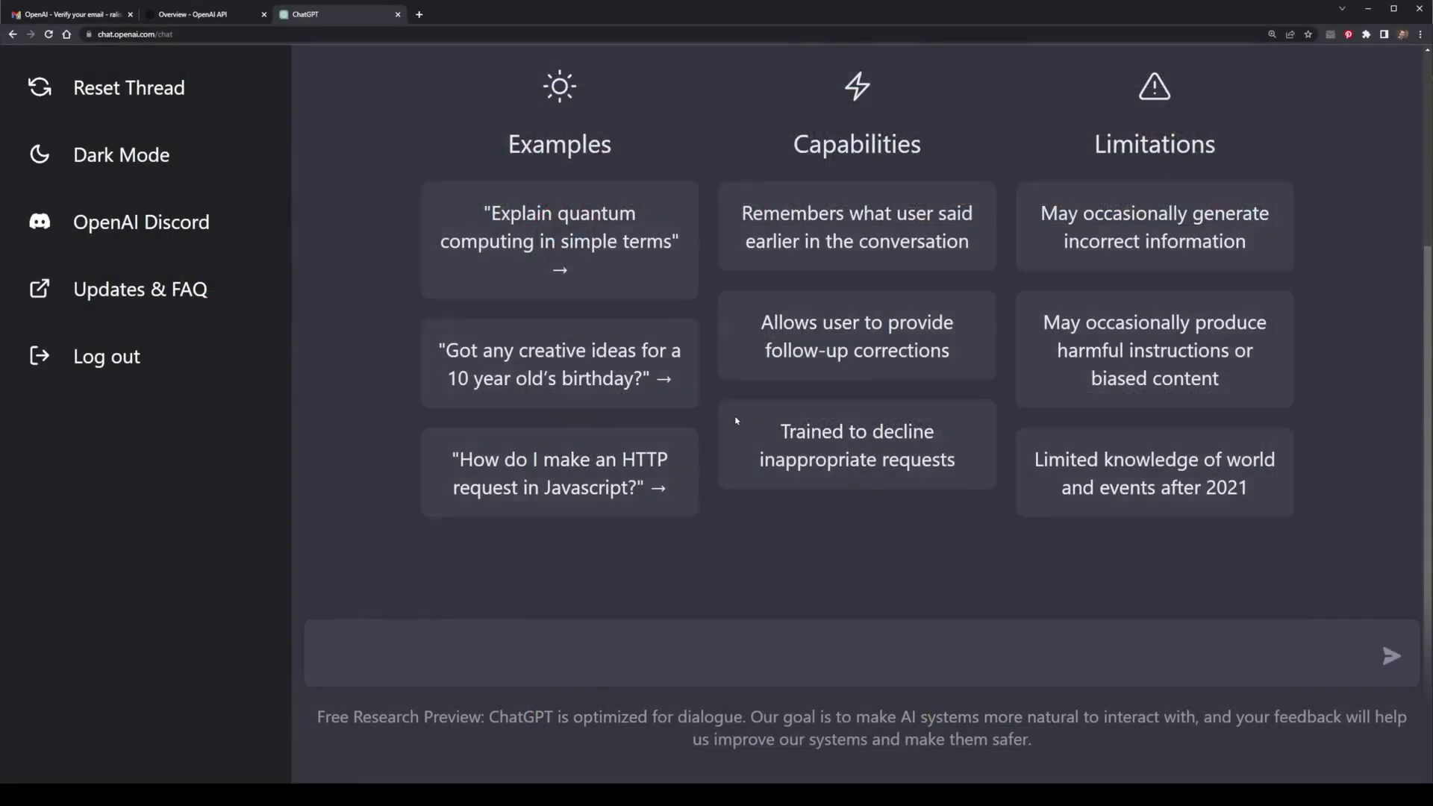
{"action": "scroll", "coordinate": [746, 422], "scroll_direction": "up", "scroll_amount": 3}
{"action": "left_click_drag", "start_coordinate": [757, 220], "coordinate": [963, 314]}
{"action": "scroll", "coordinate": [963, 314], "scroll_direction": "down", "scroll_amount": 2}
{"action": "scroll", "coordinate": [934, 389], "scroll_direction": "up", "scroll_amount": 2}
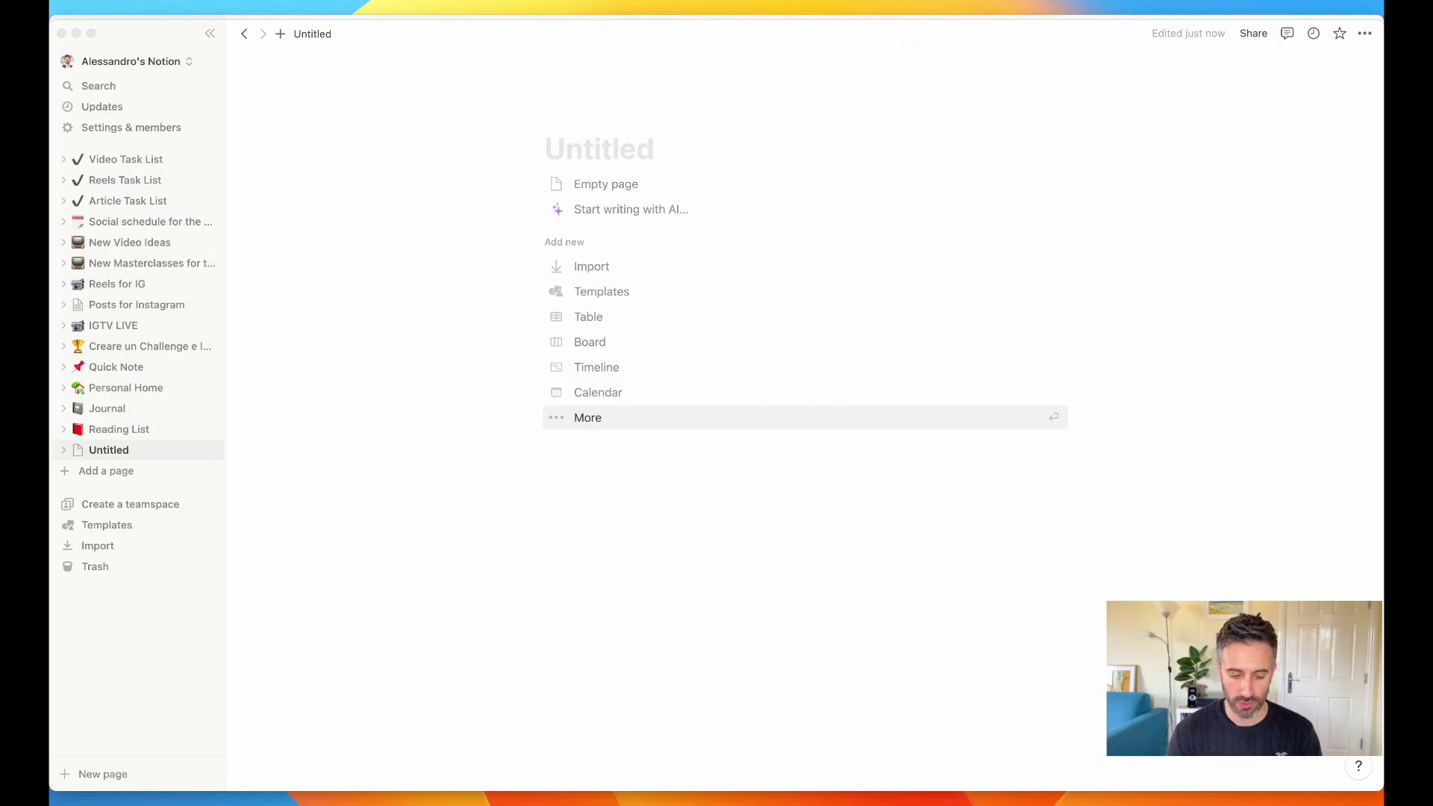
Title the untitled page "How to get 1000 subscribers on YouTube" and make it an empty page.
{"action": "left_click", "coordinate": [192, 442]}
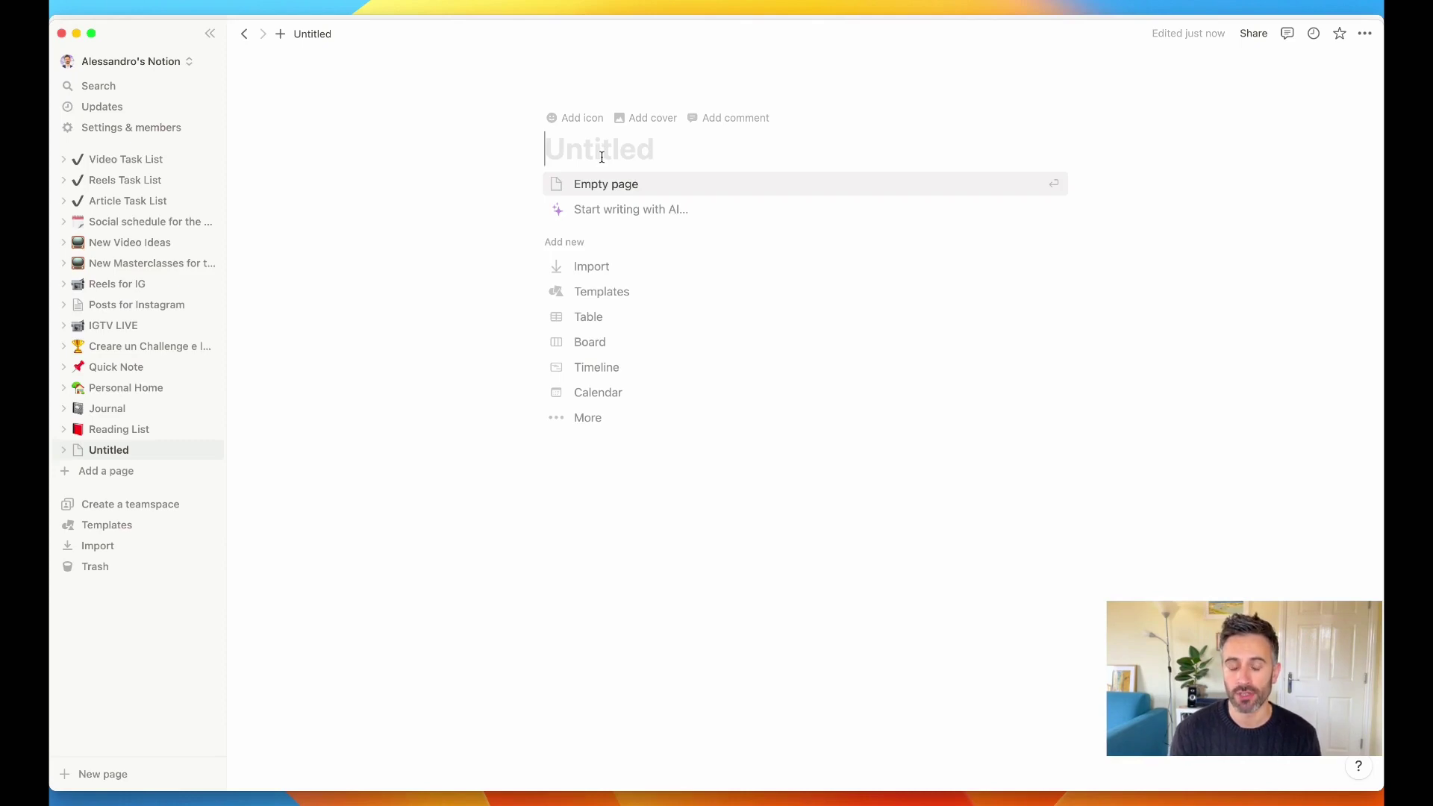
{"action": "type", "text": "How to "}
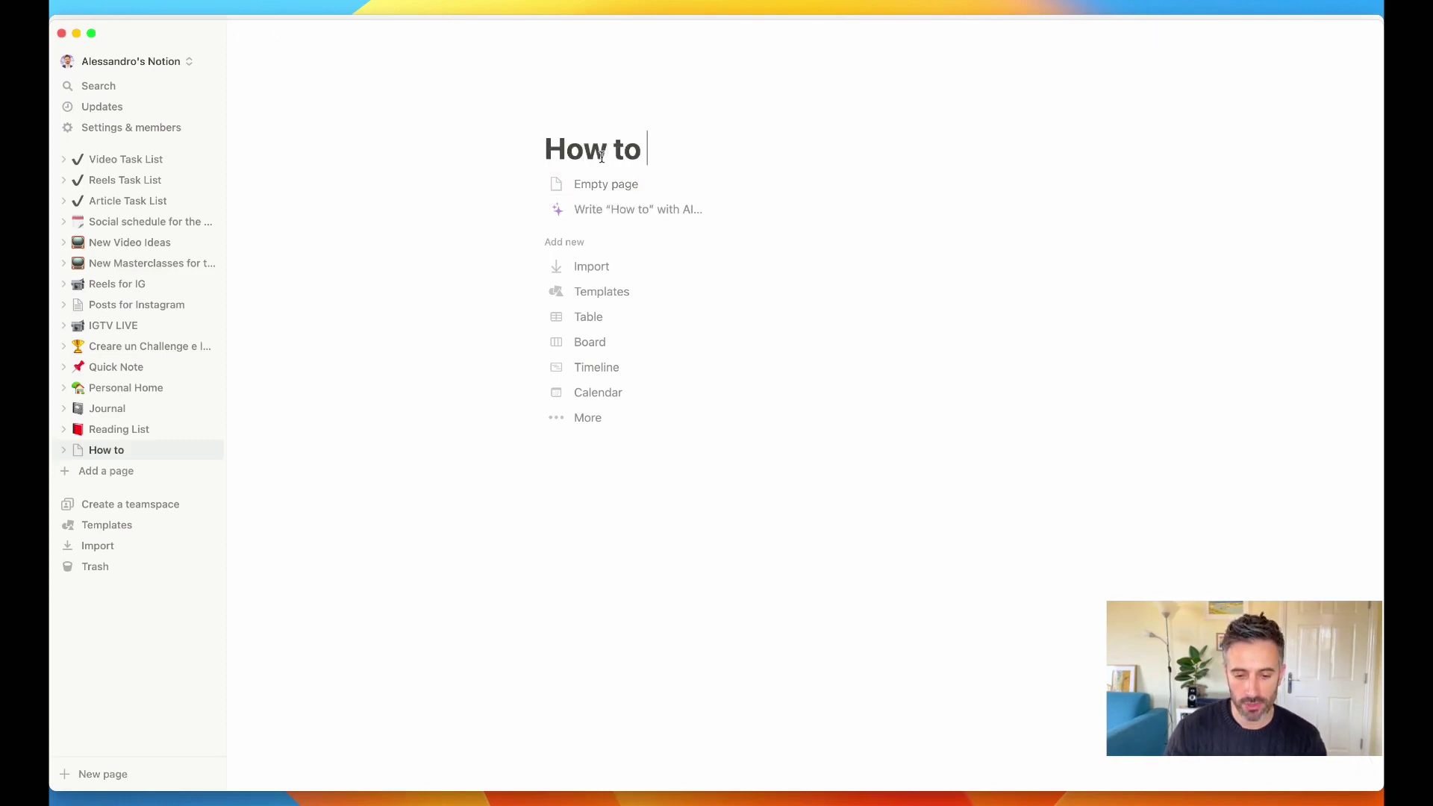
{"action": "type", "text": "get 1000 su"}
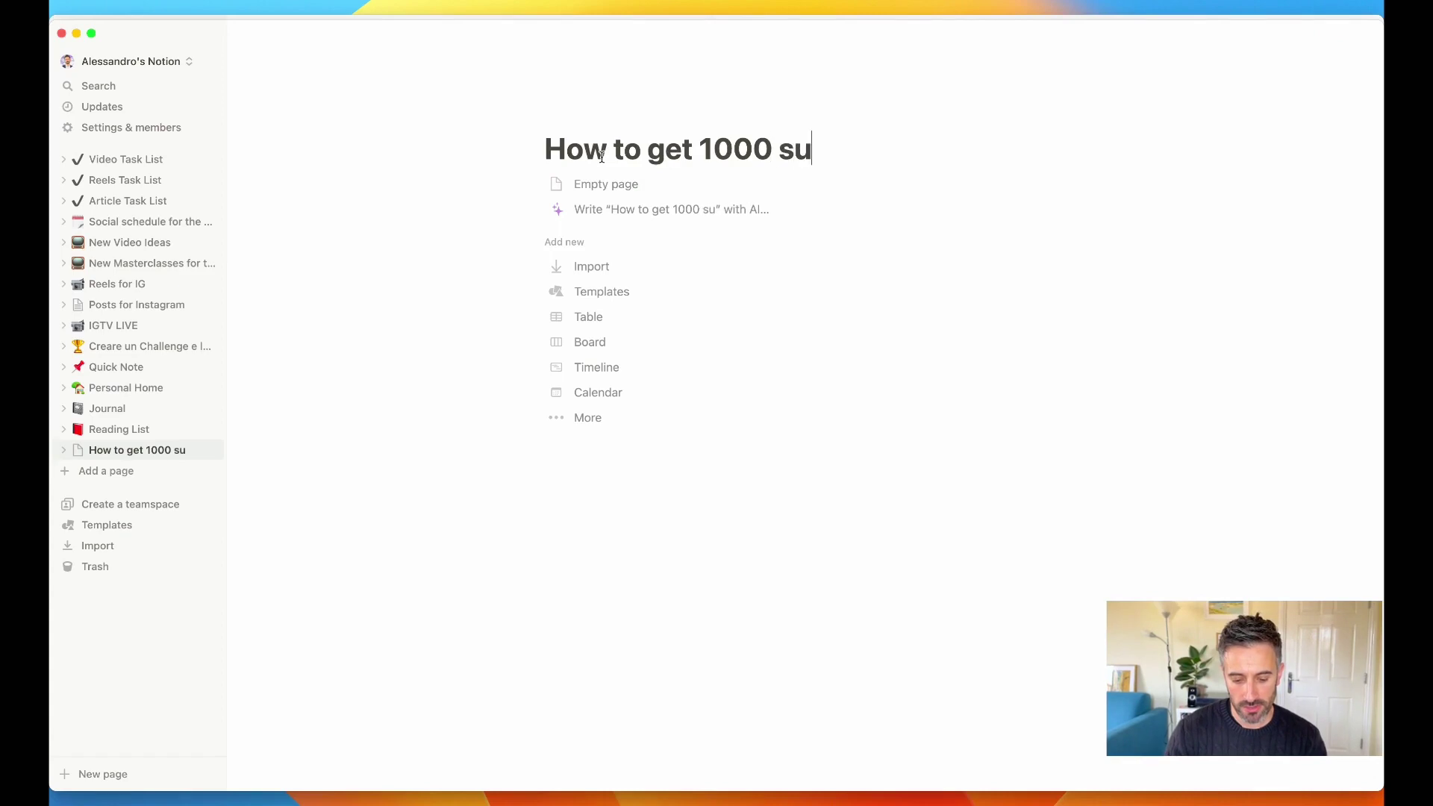
{"action": "type", "text": "bscribers on YouTube"}
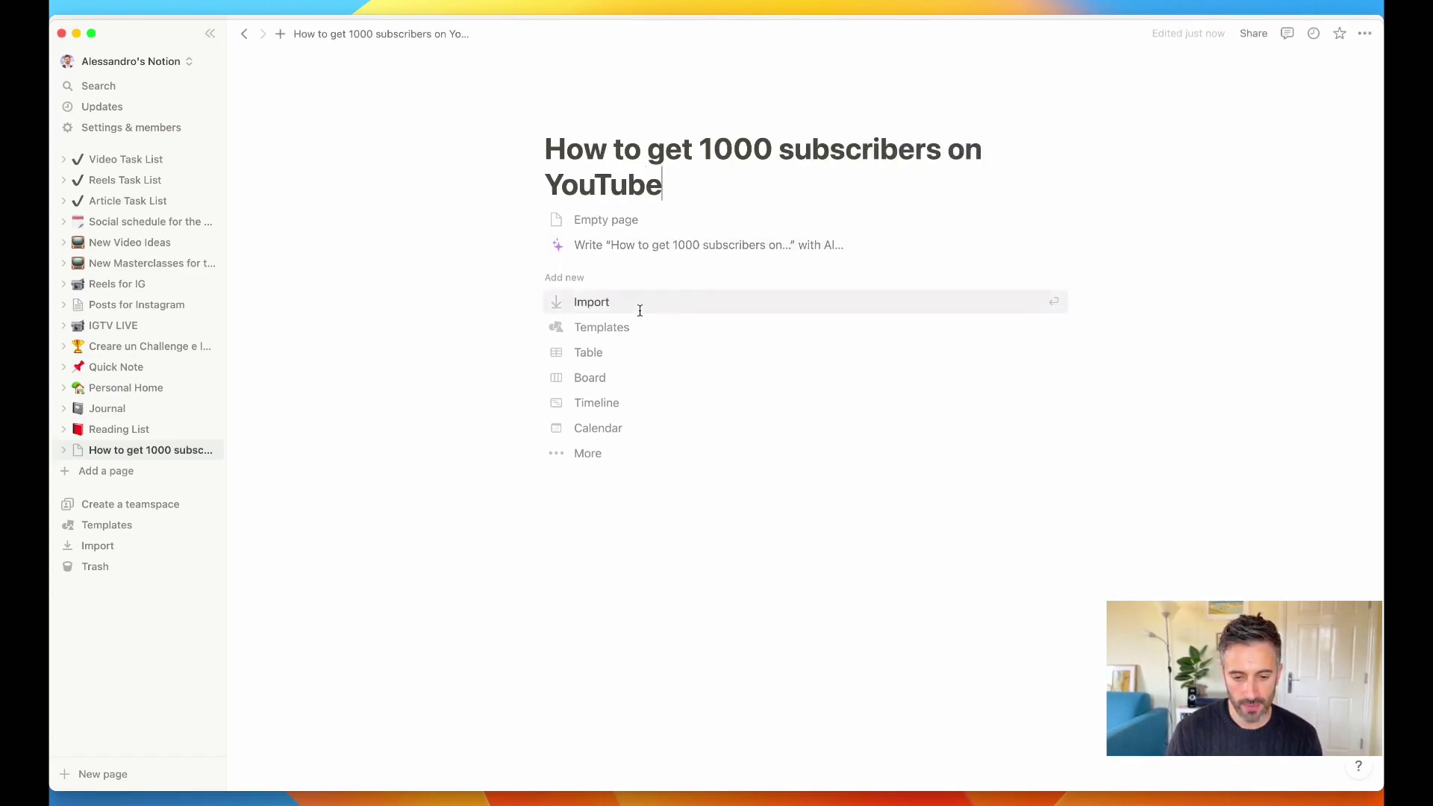
{"action": "left_click", "coordinate": [608, 222]}
Have the AI brainstorm ideas on how to get 1000 subscribers on YouTube and keep the generated text.
{"action": "type", "text": "/"}
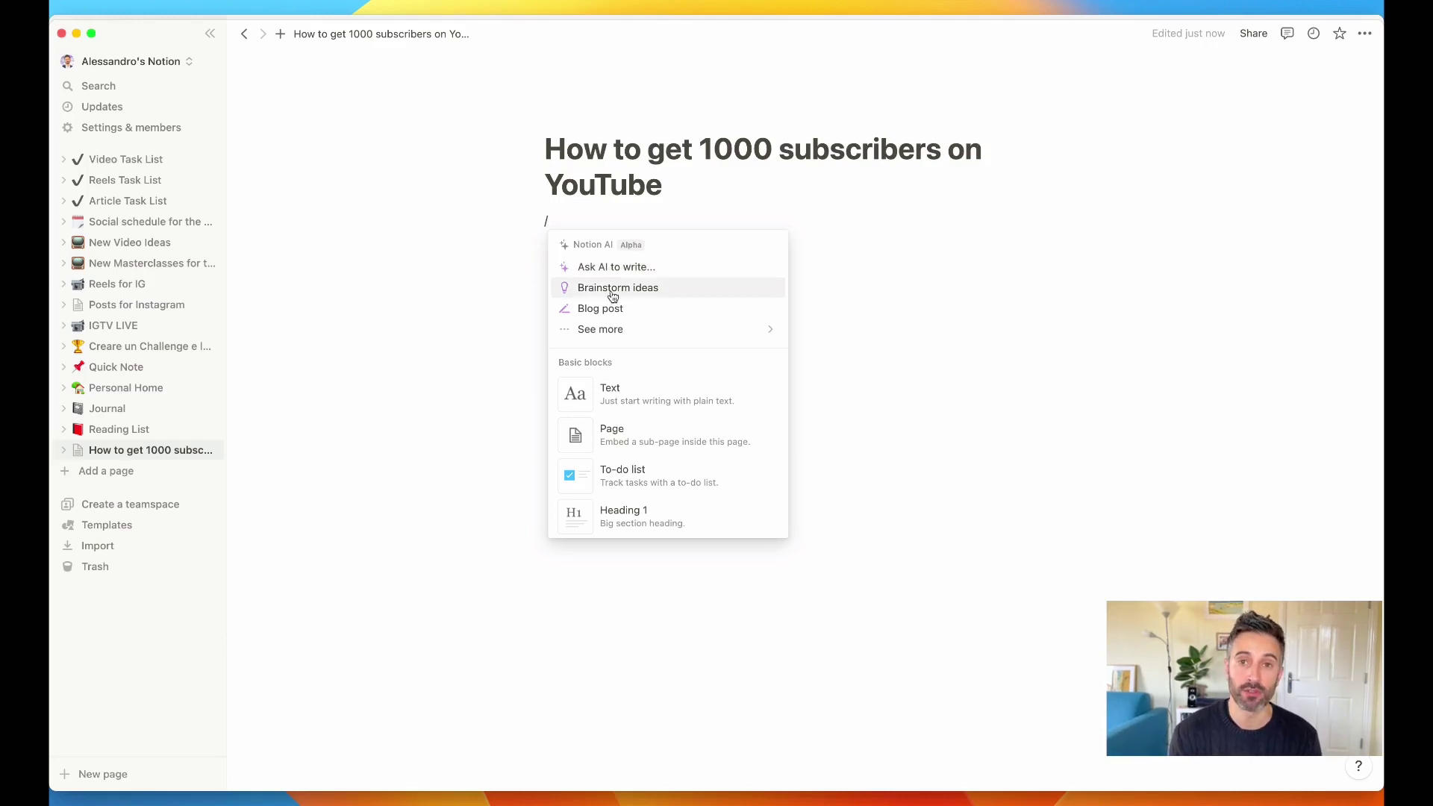
{"action": "mouse_move", "coordinate": [625, 339]}
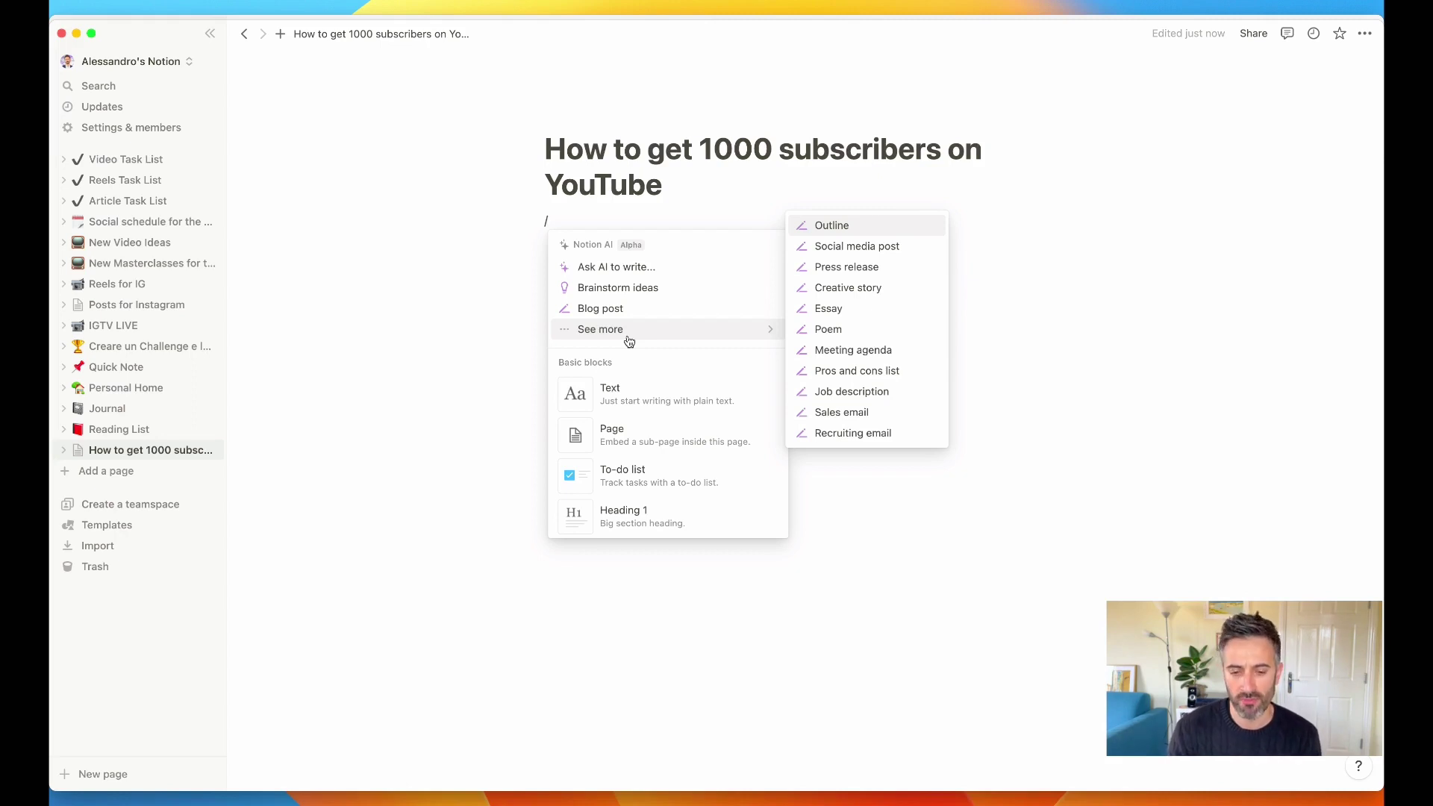
{"action": "left_click", "coordinate": [646, 292]}
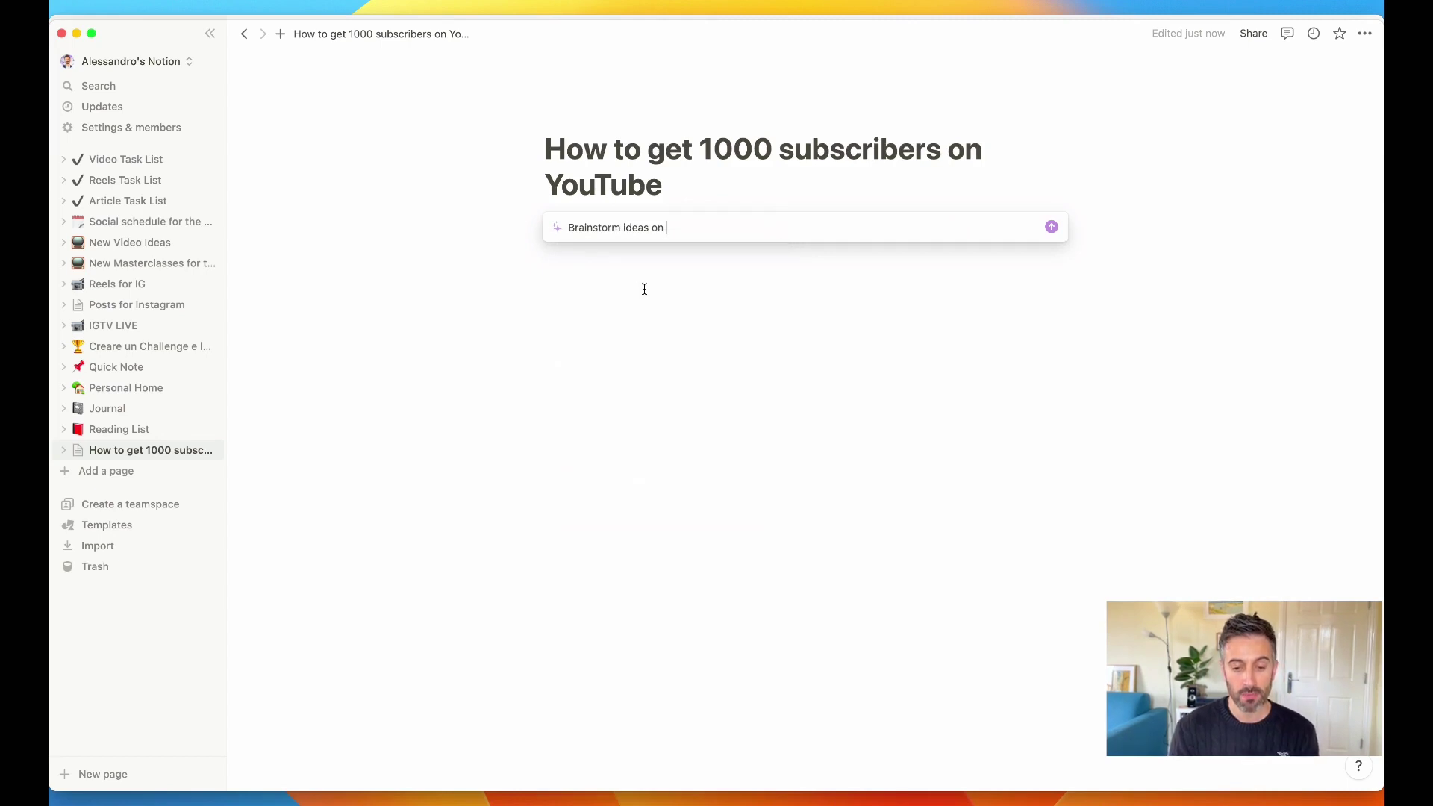
{"action": "type", "text": "h"}
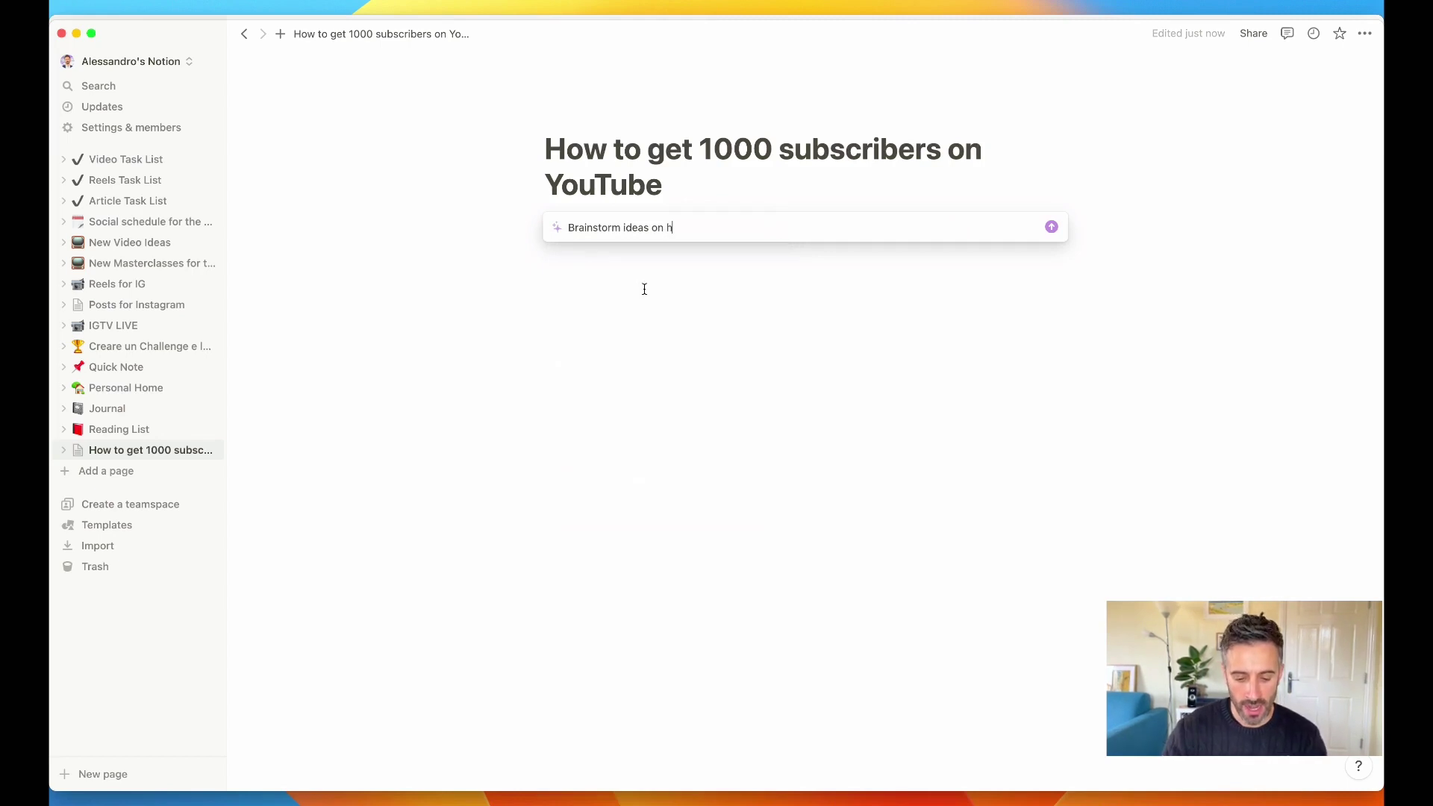
{"action": "type", "text": "ow to get 1000 su"}
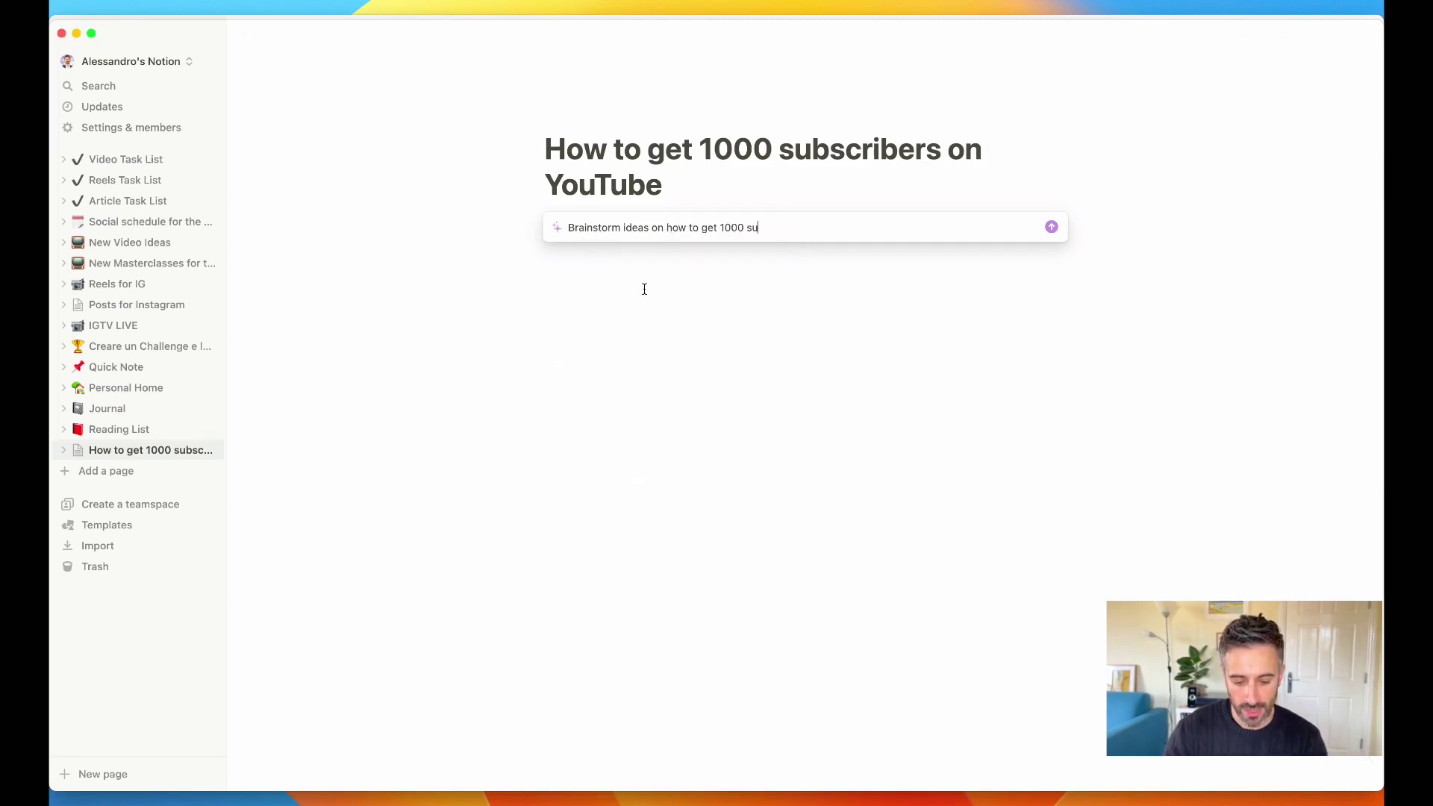
{"action": "type", "text": "bscribers on Youtueb"}
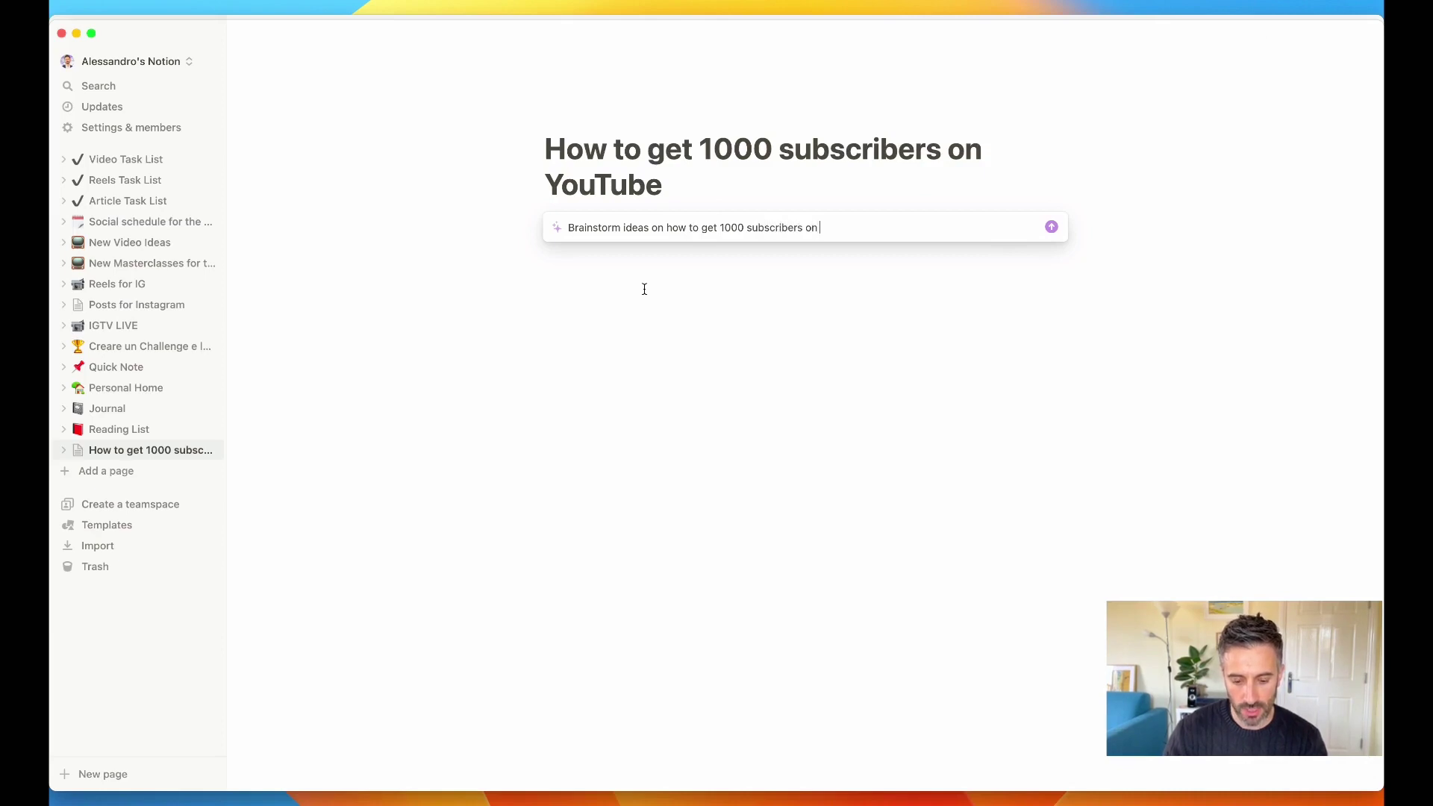
{"action": "key", "text": "BackSpace"}
{"action": "key", "text": "BackSpace"}
{"action": "type", "text": "be"}
{"action": "key", "text": "Return"}
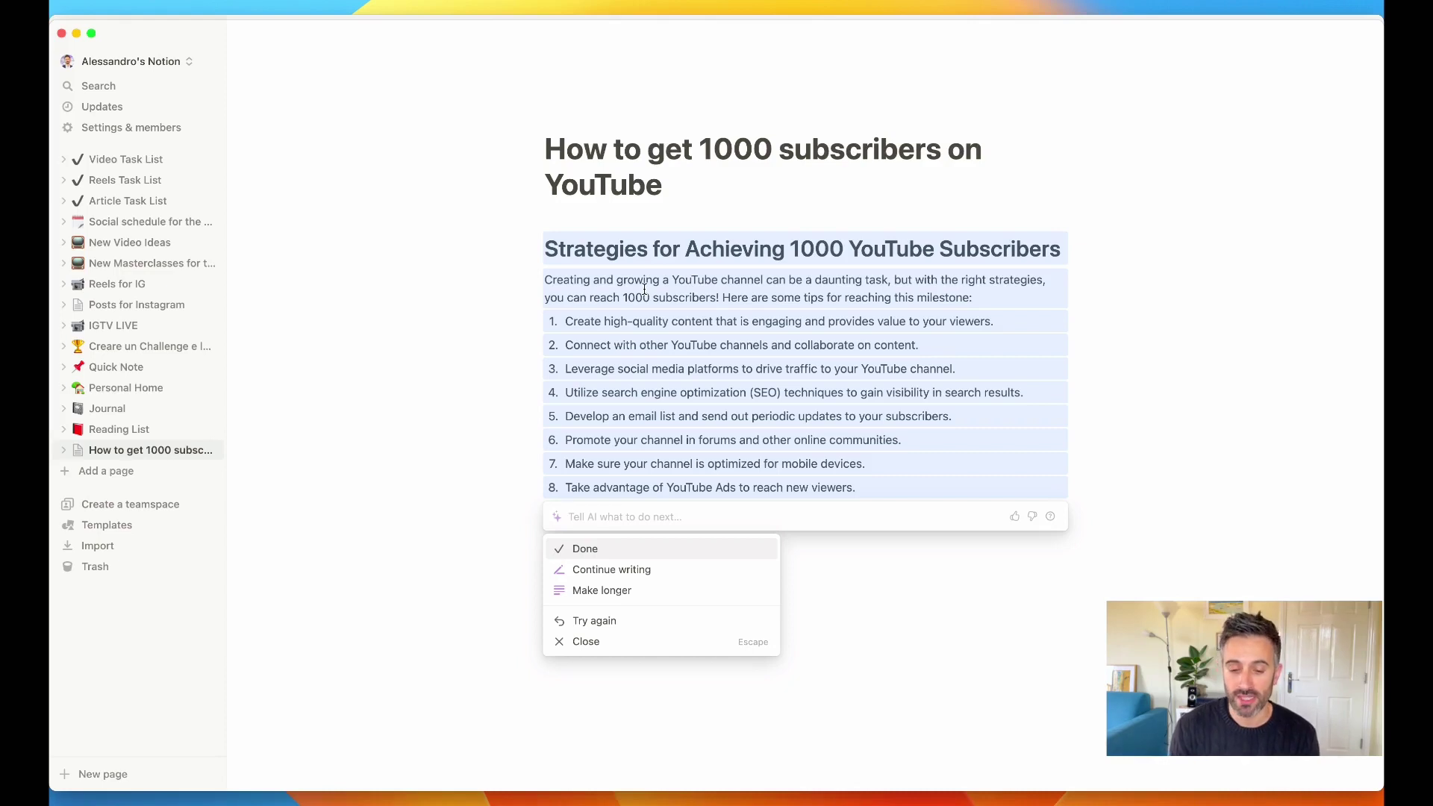
{"action": "key", "text": "Return"}
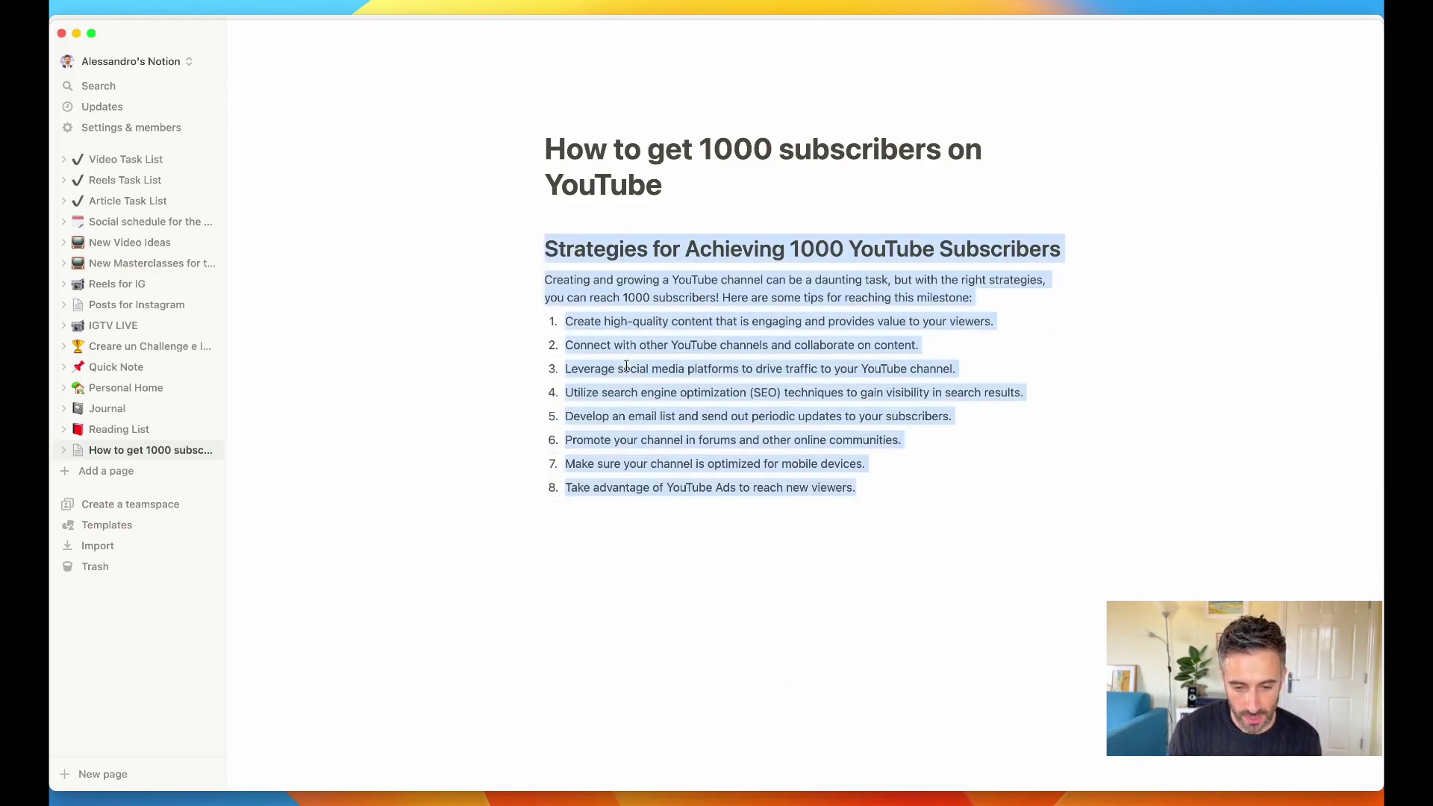
{"action": "left_click", "coordinate": [665, 332]}
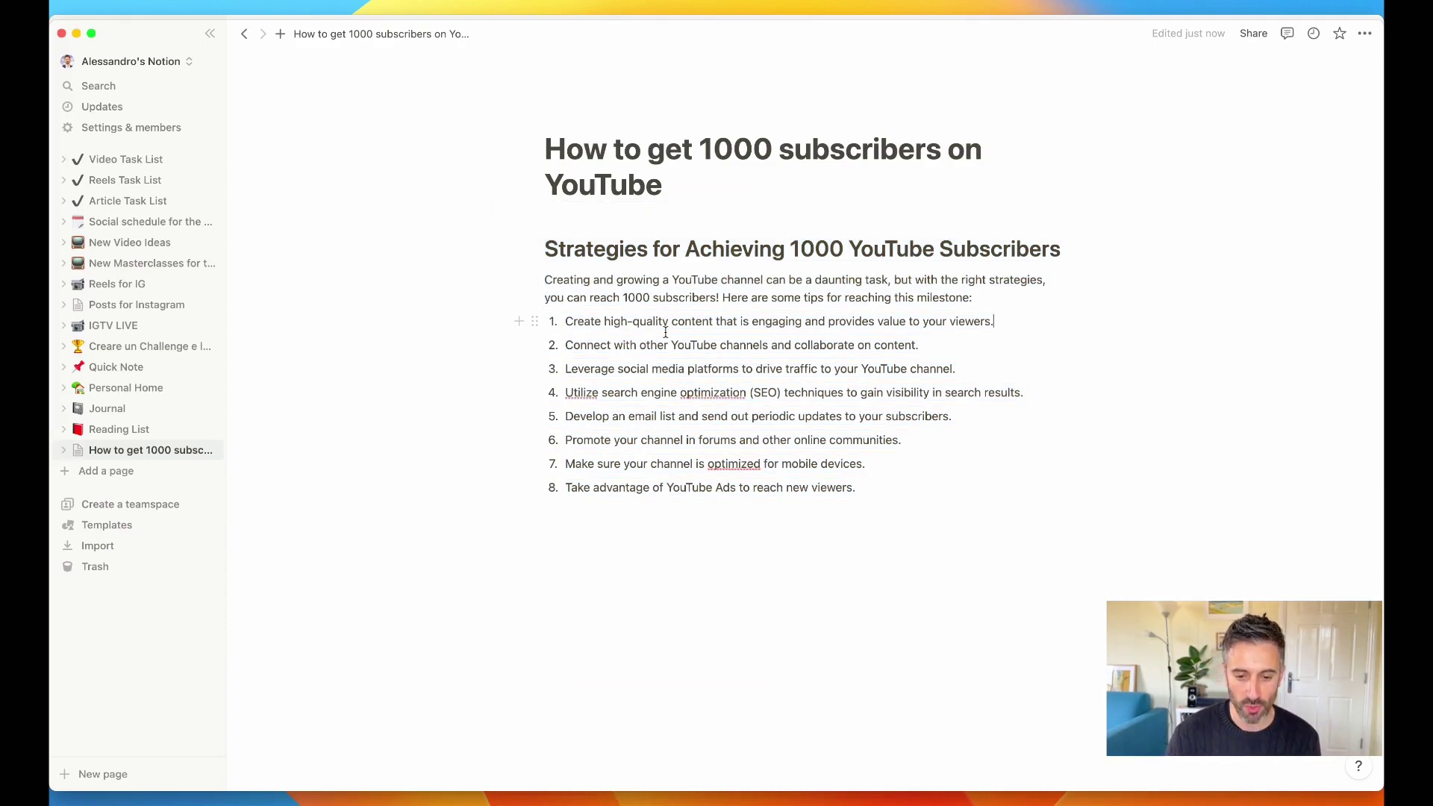
{"action": "left_click", "coordinate": [812, 312]}
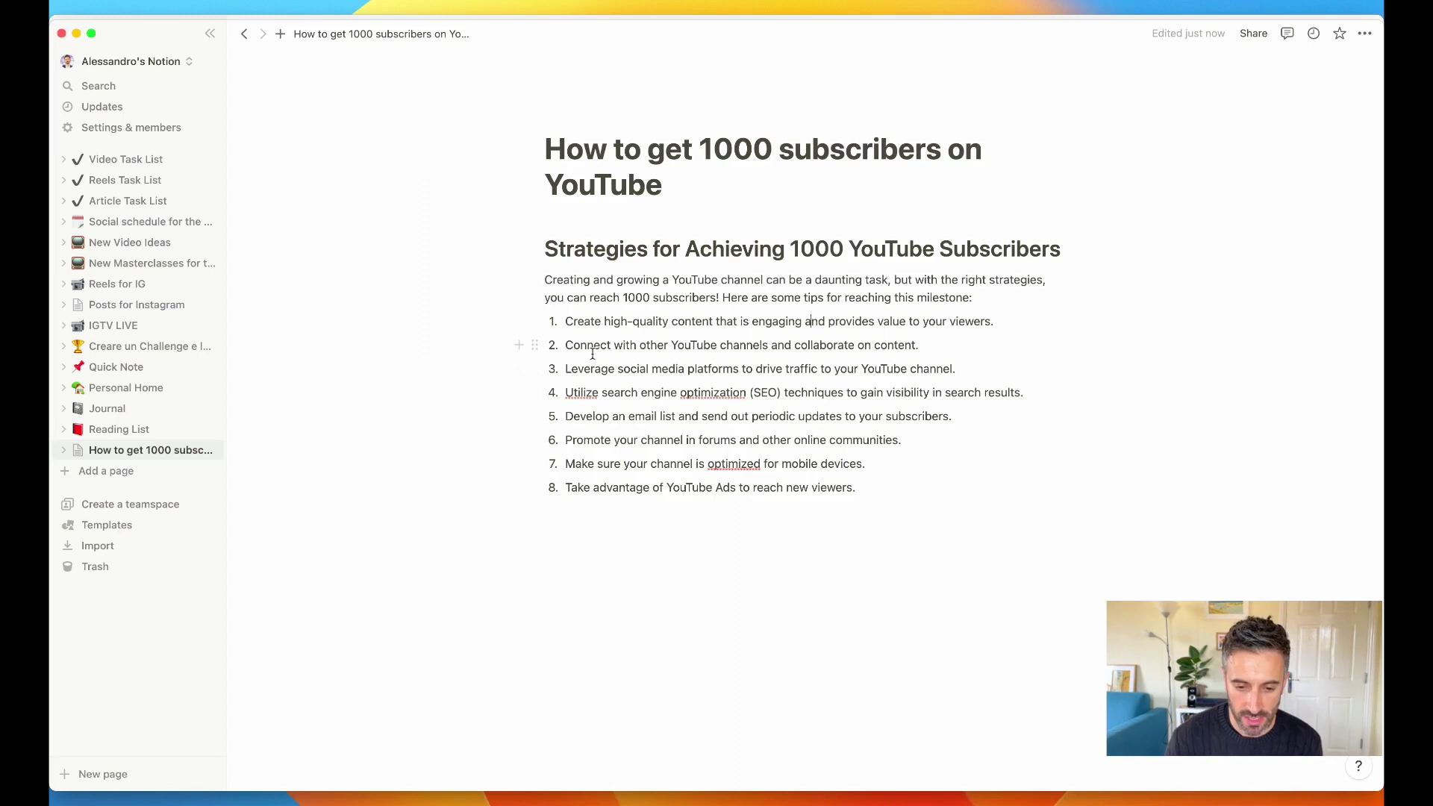
{"action": "left_click", "coordinate": [627, 392]}
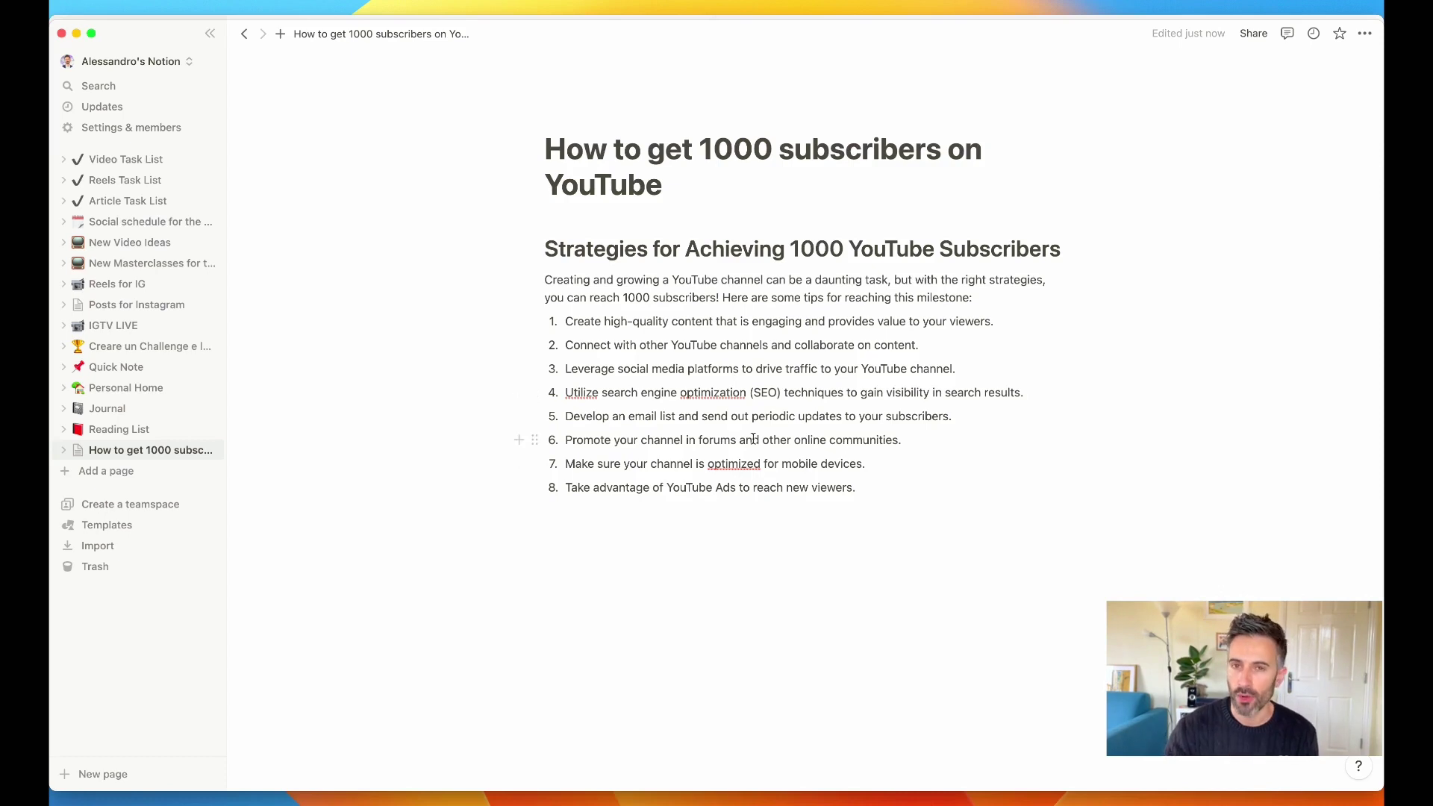
Make the first tip, about high-quality content, longer with AI and insert the result below it.
{"action": "triple_click", "coordinate": [681, 326]}
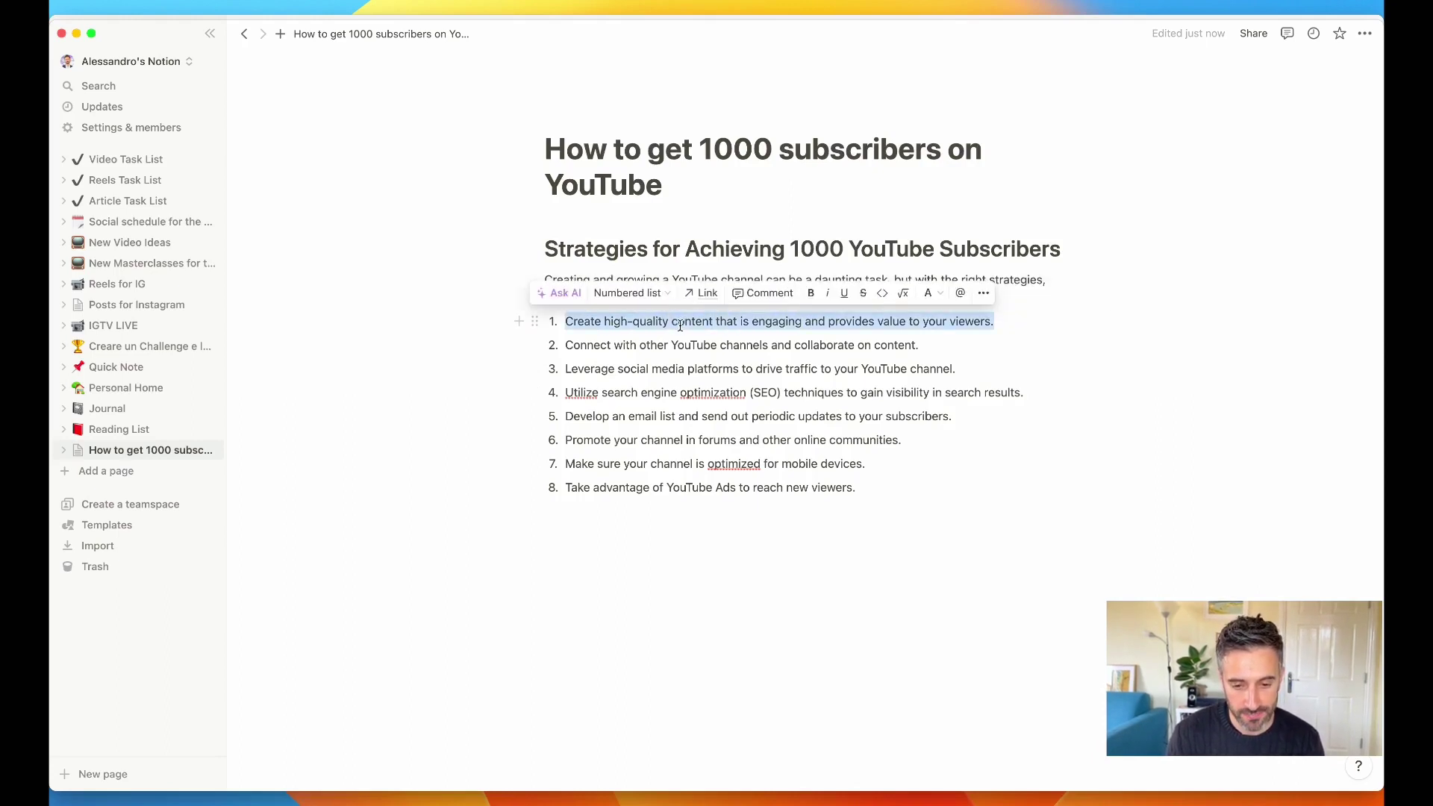
{"action": "left_click", "coordinate": [559, 293]}
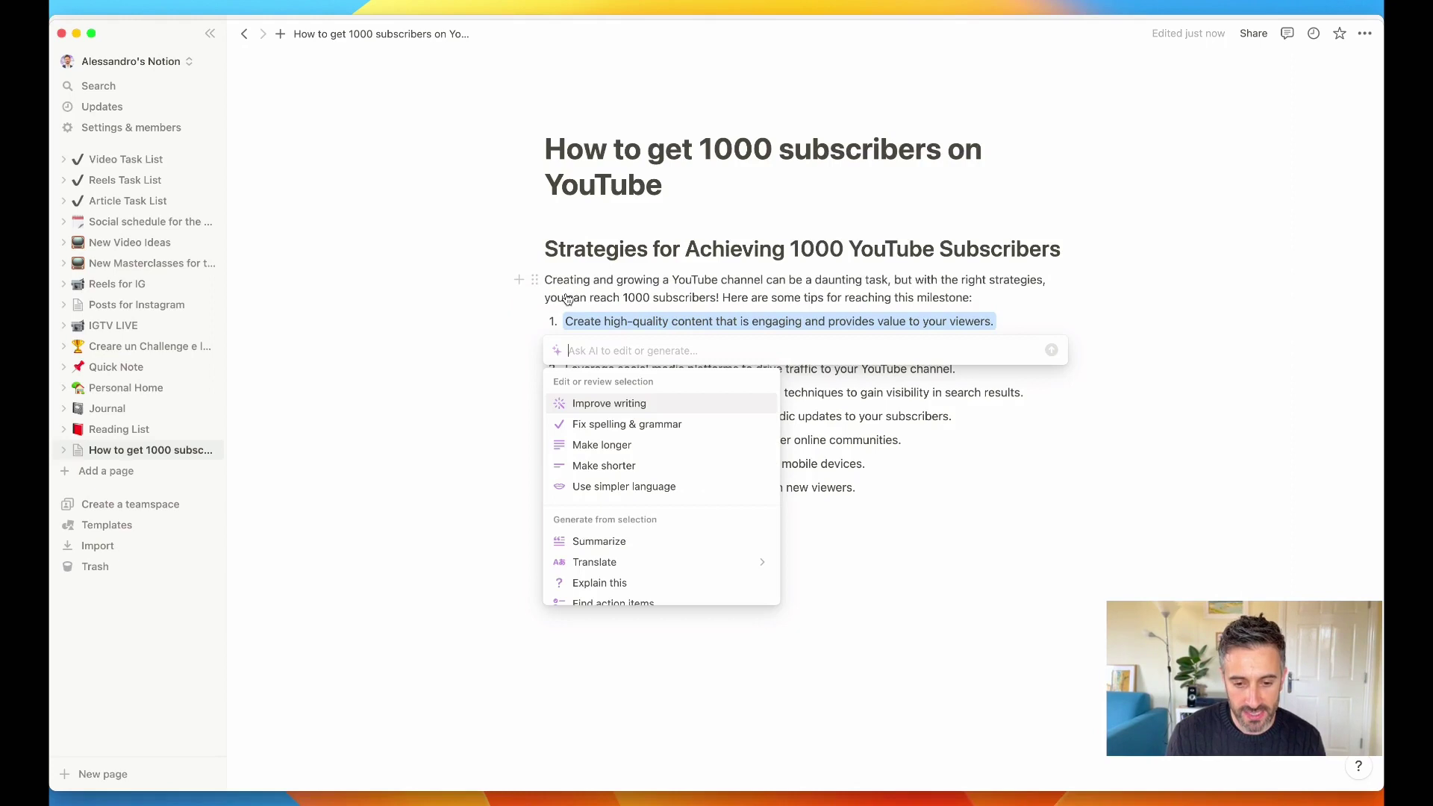
{"action": "left_click", "coordinate": [633, 448]}
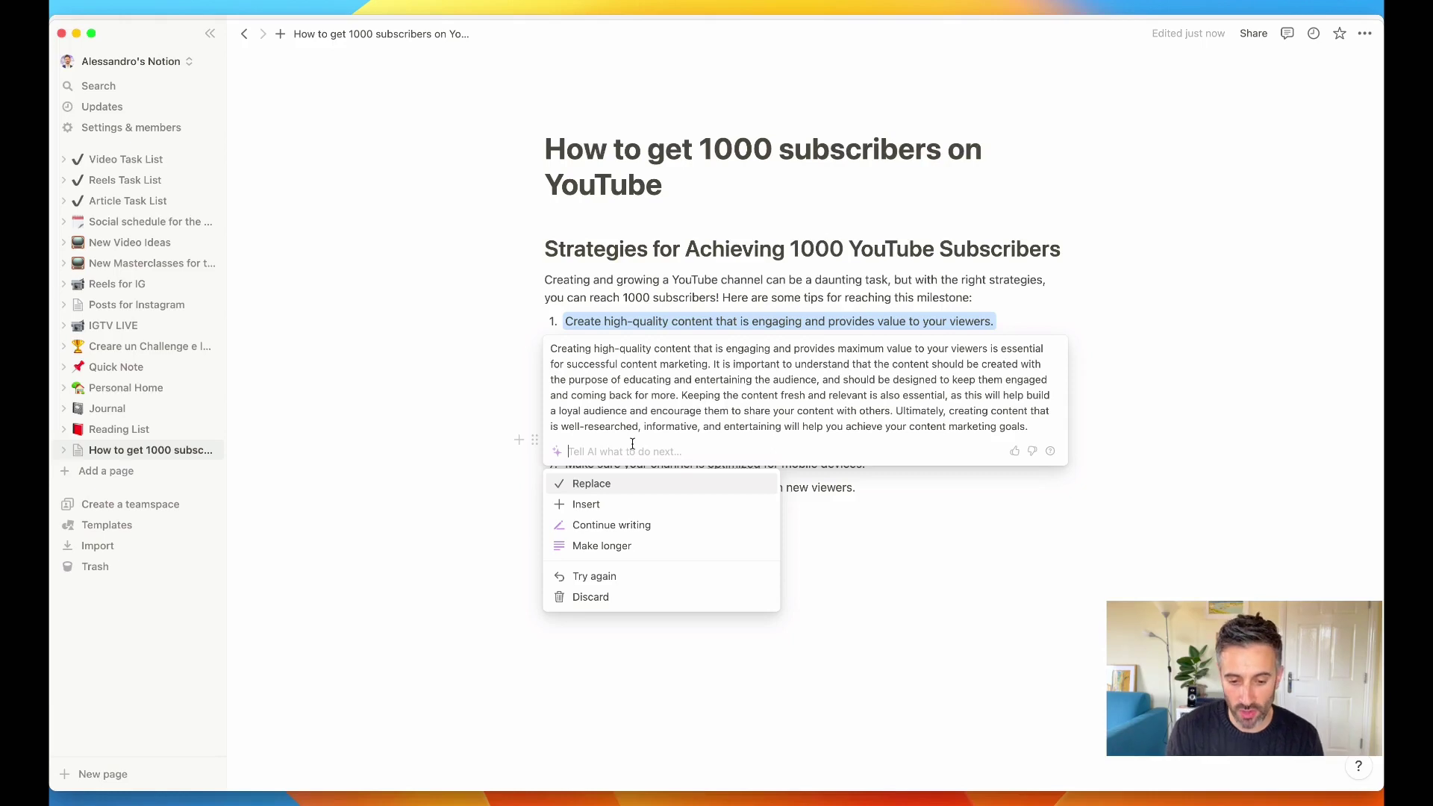
{"action": "left_click", "coordinate": [584, 506]}
{"action": "left_click", "coordinate": [648, 416]}
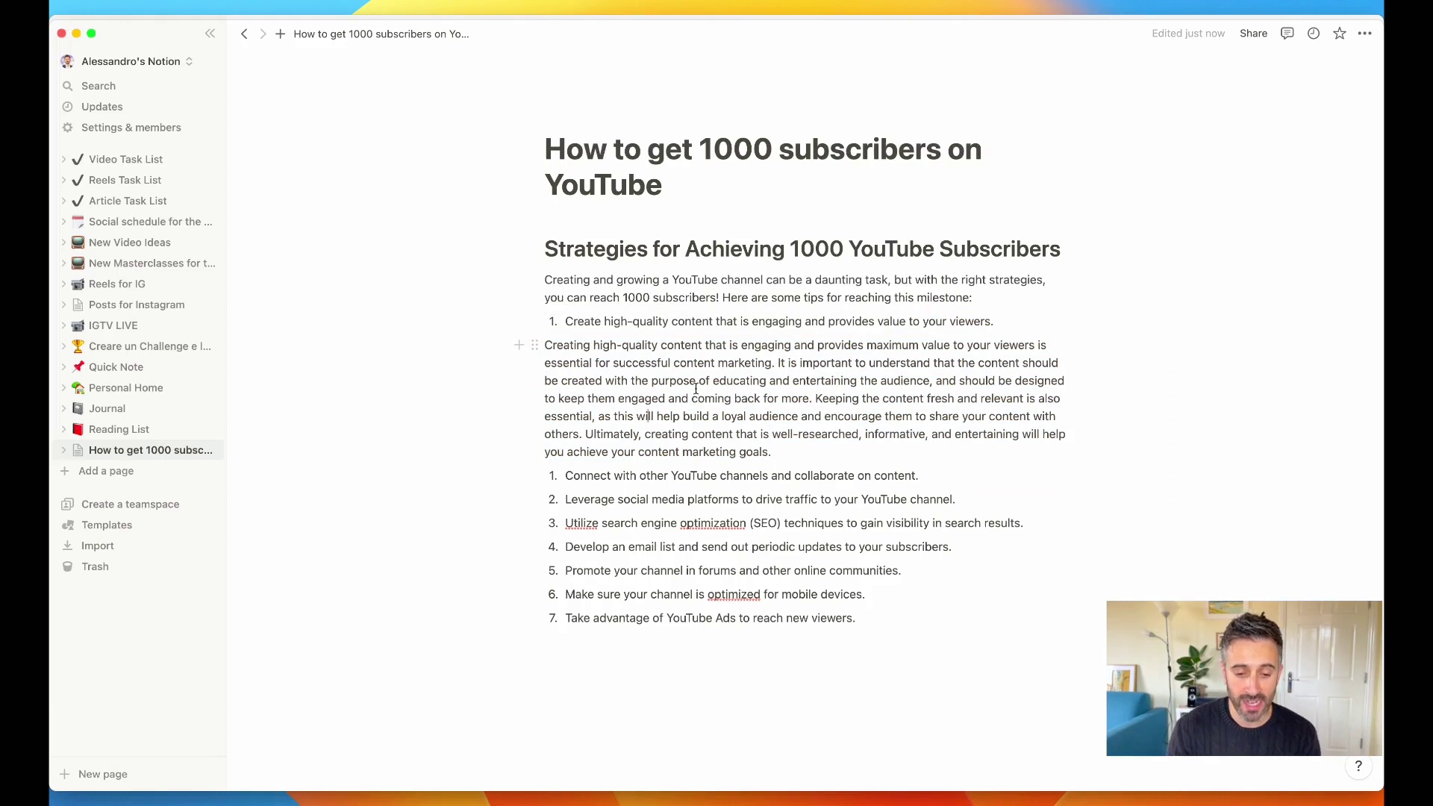
Delete all the generated text beneath the page title.
{"action": "left_click", "coordinate": [914, 632]}
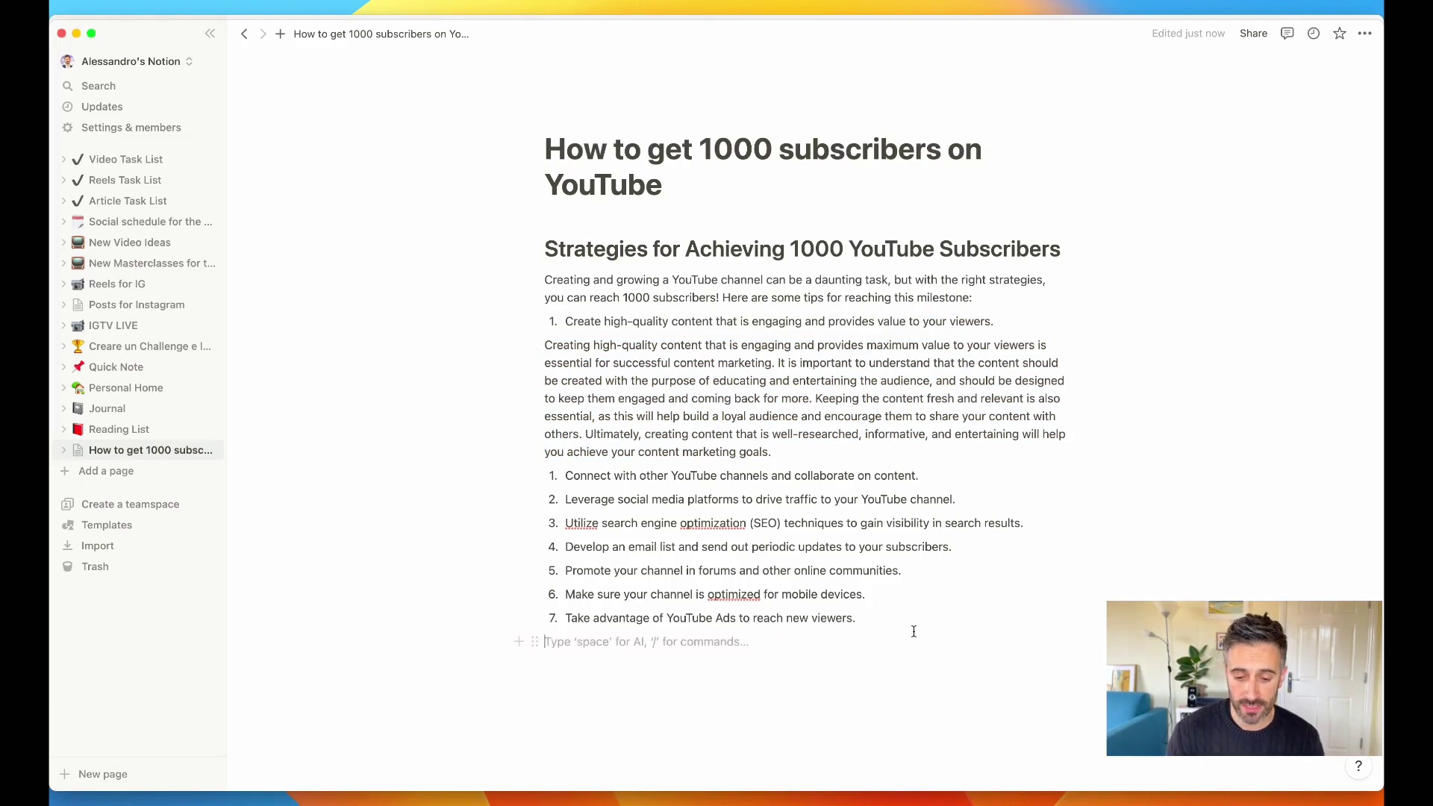
{"action": "left_click_drag", "start_coordinate": [883, 624], "coordinate": [537, 283]}
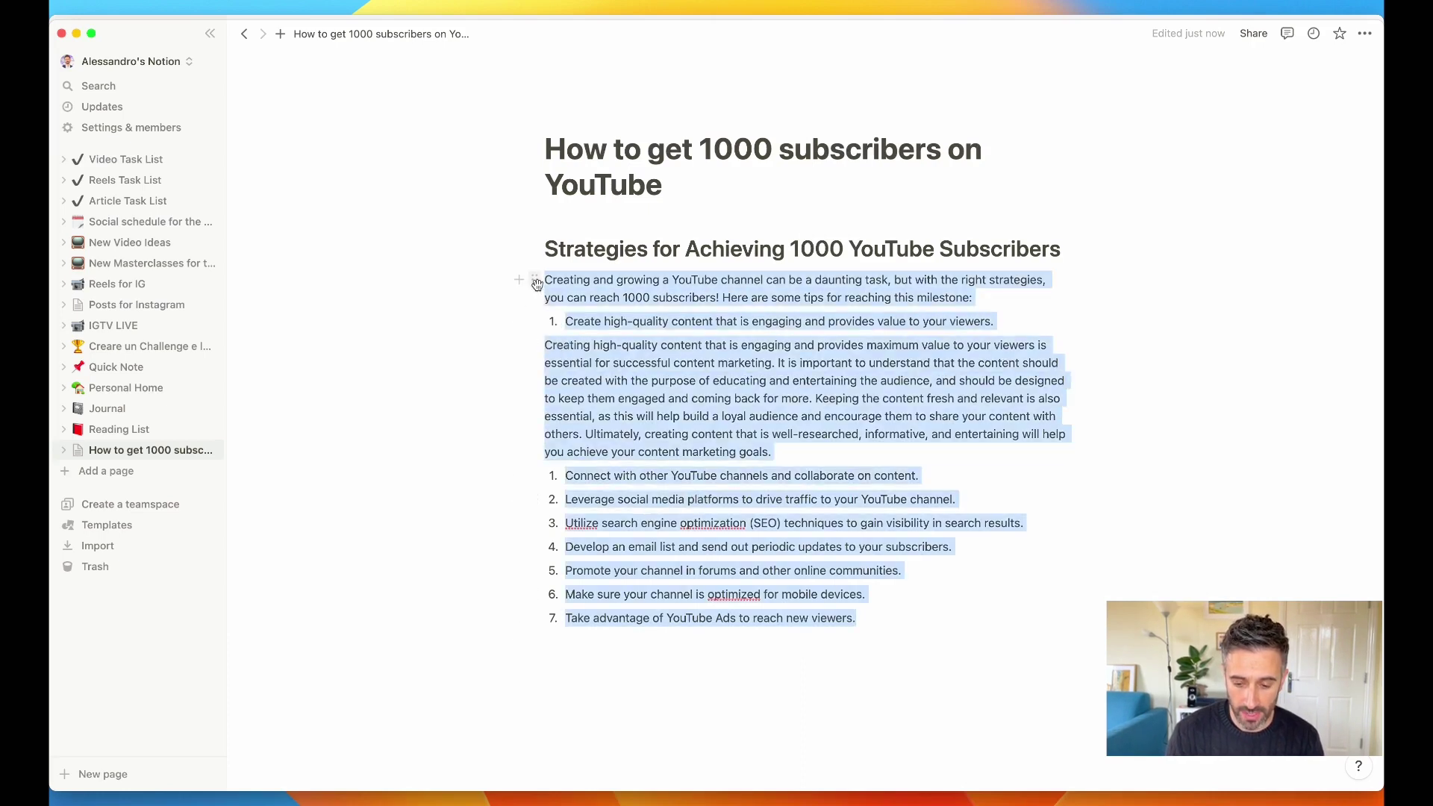
{"action": "key", "text": "BackSpace"}
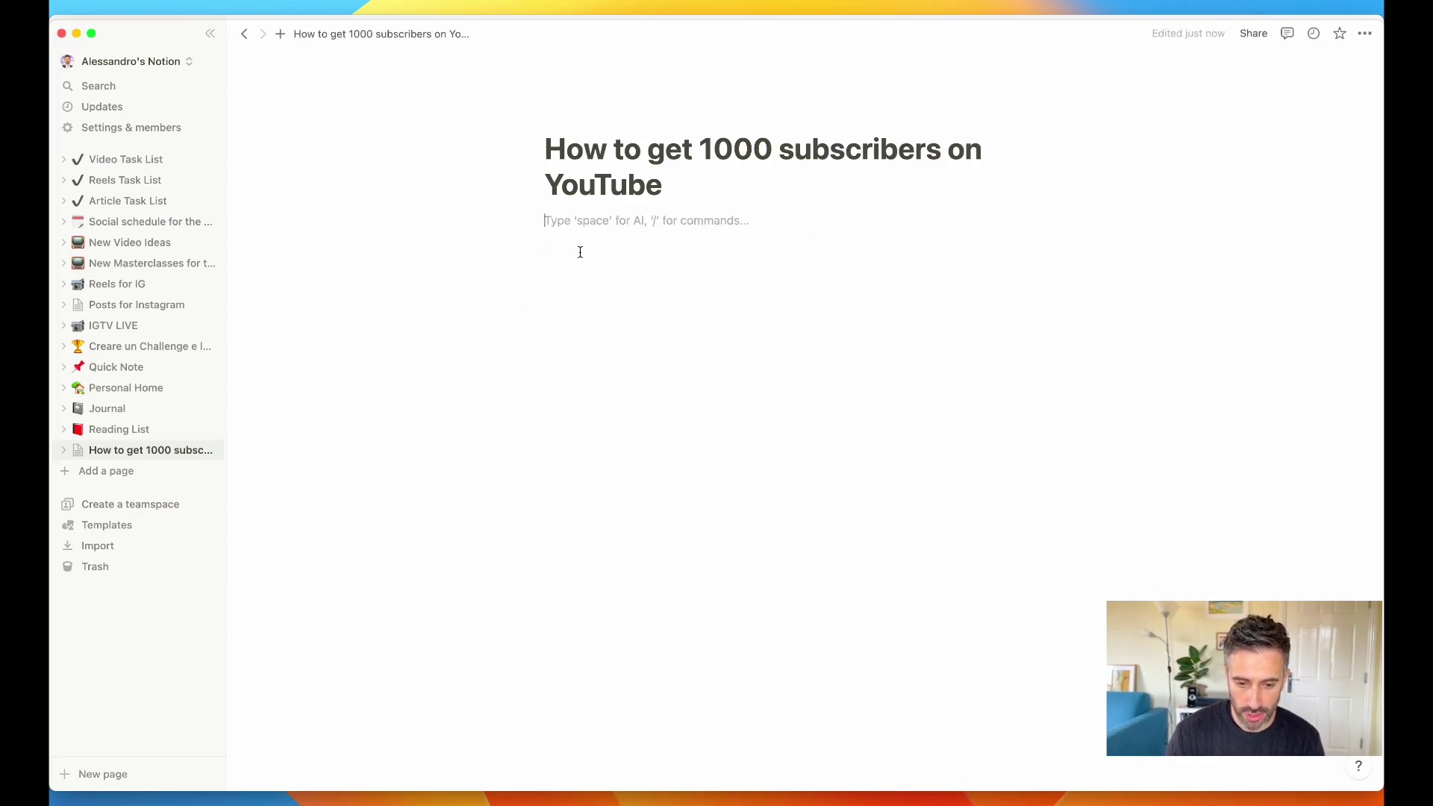
Have the AI write an outline about how to get 1000 subs on YouTube and keep the generated list.
{"action": "type", "text": "/"}
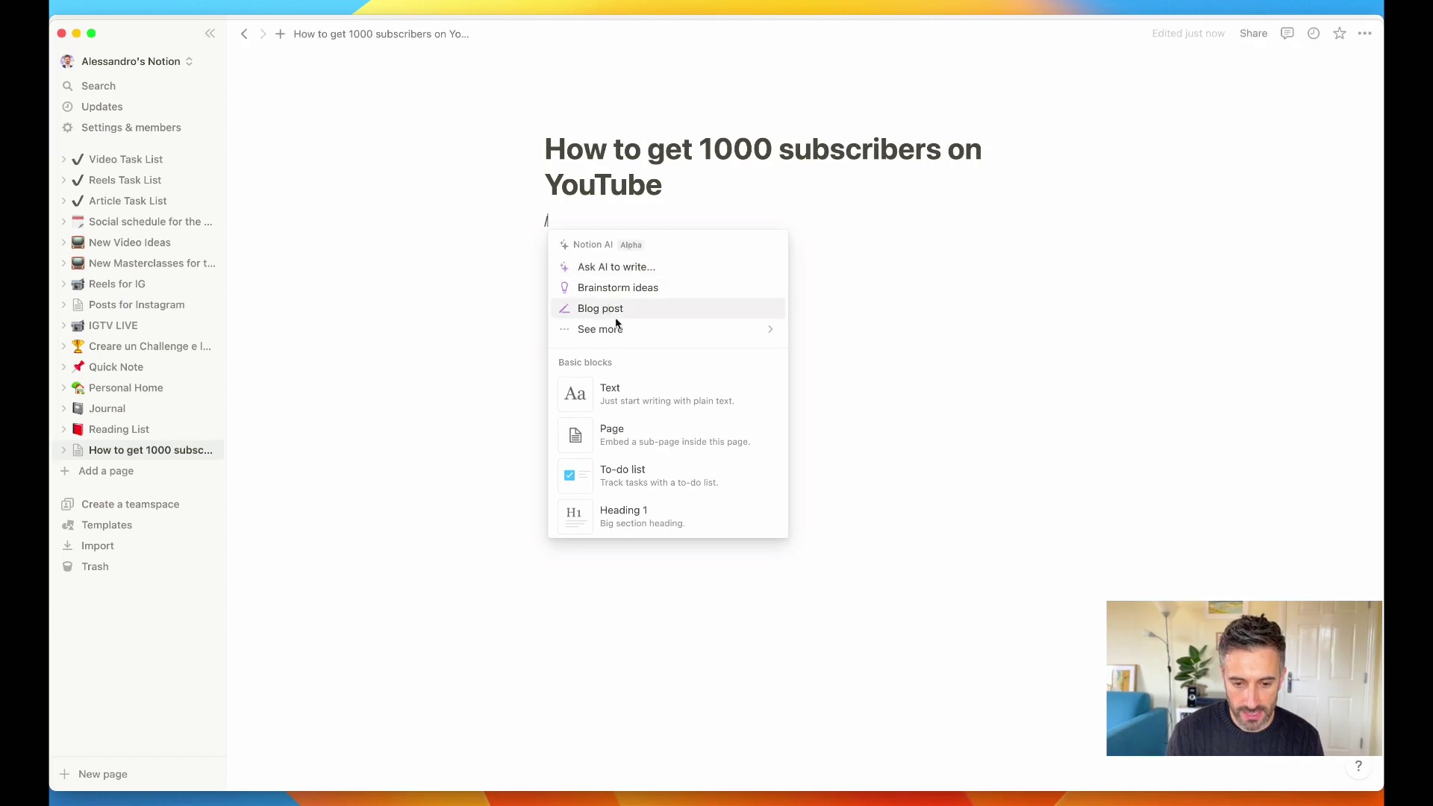
{"action": "mouse_move", "coordinate": [619, 328]}
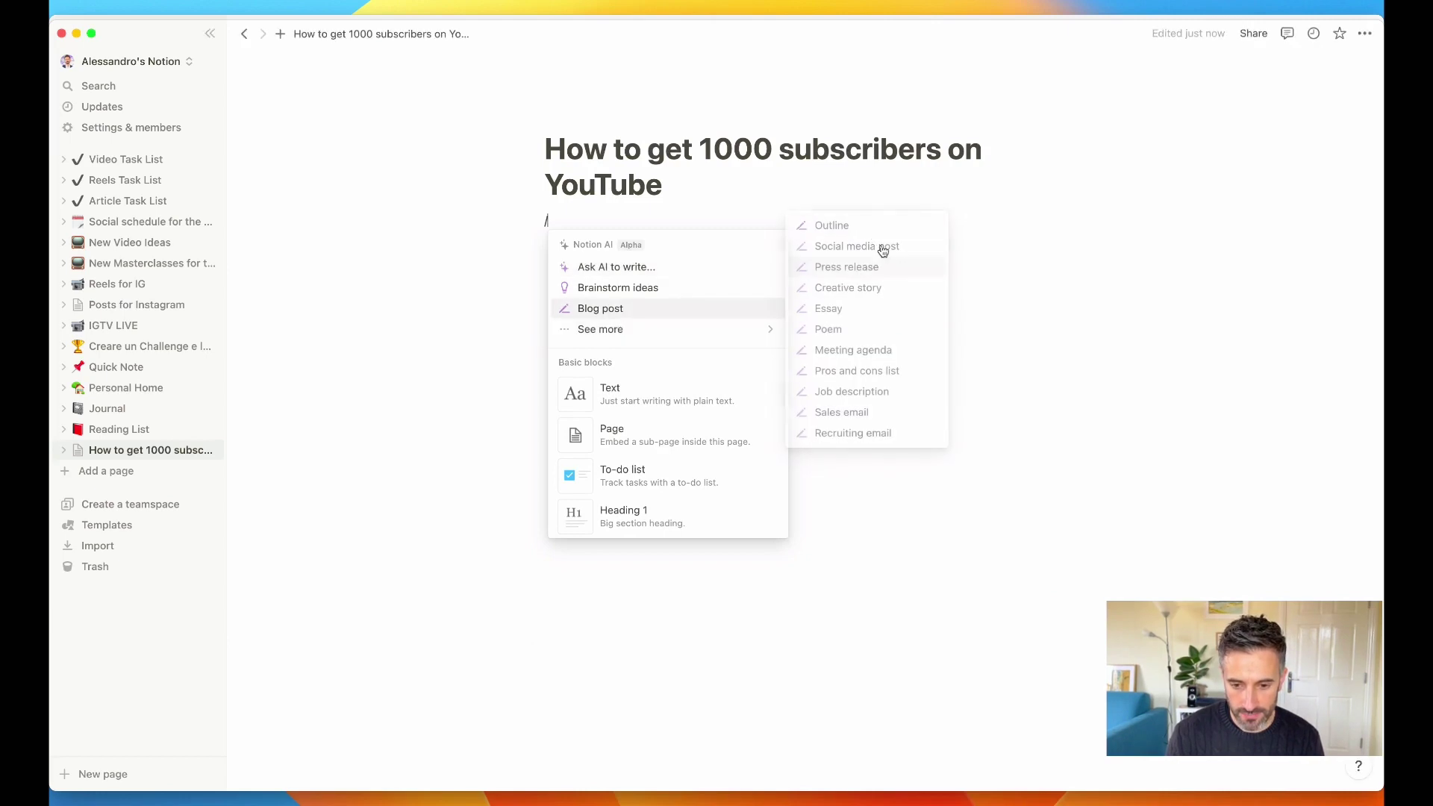
{"action": "left_click", "coordinate": [836, 225]}
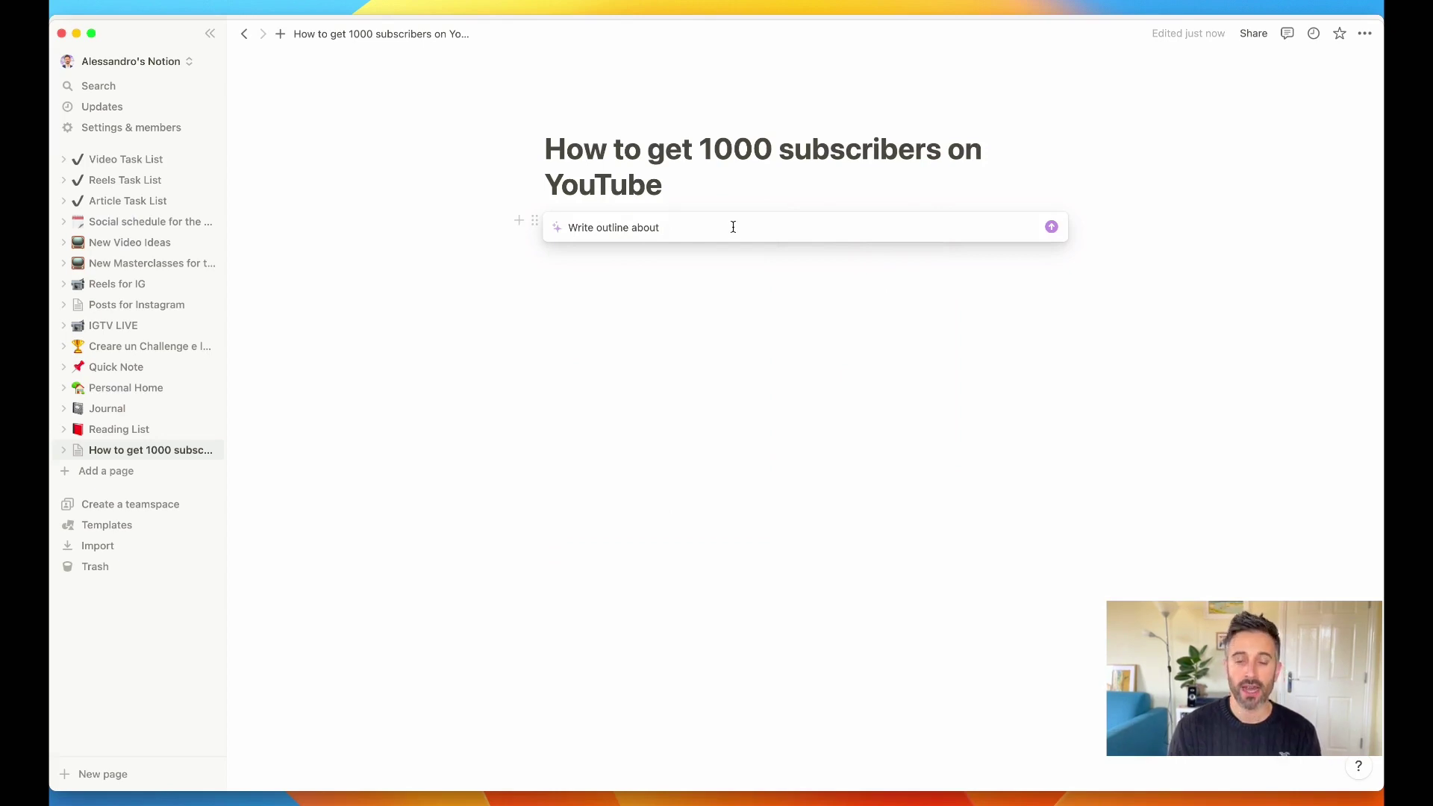
{"action": "type", "text": "how to "}
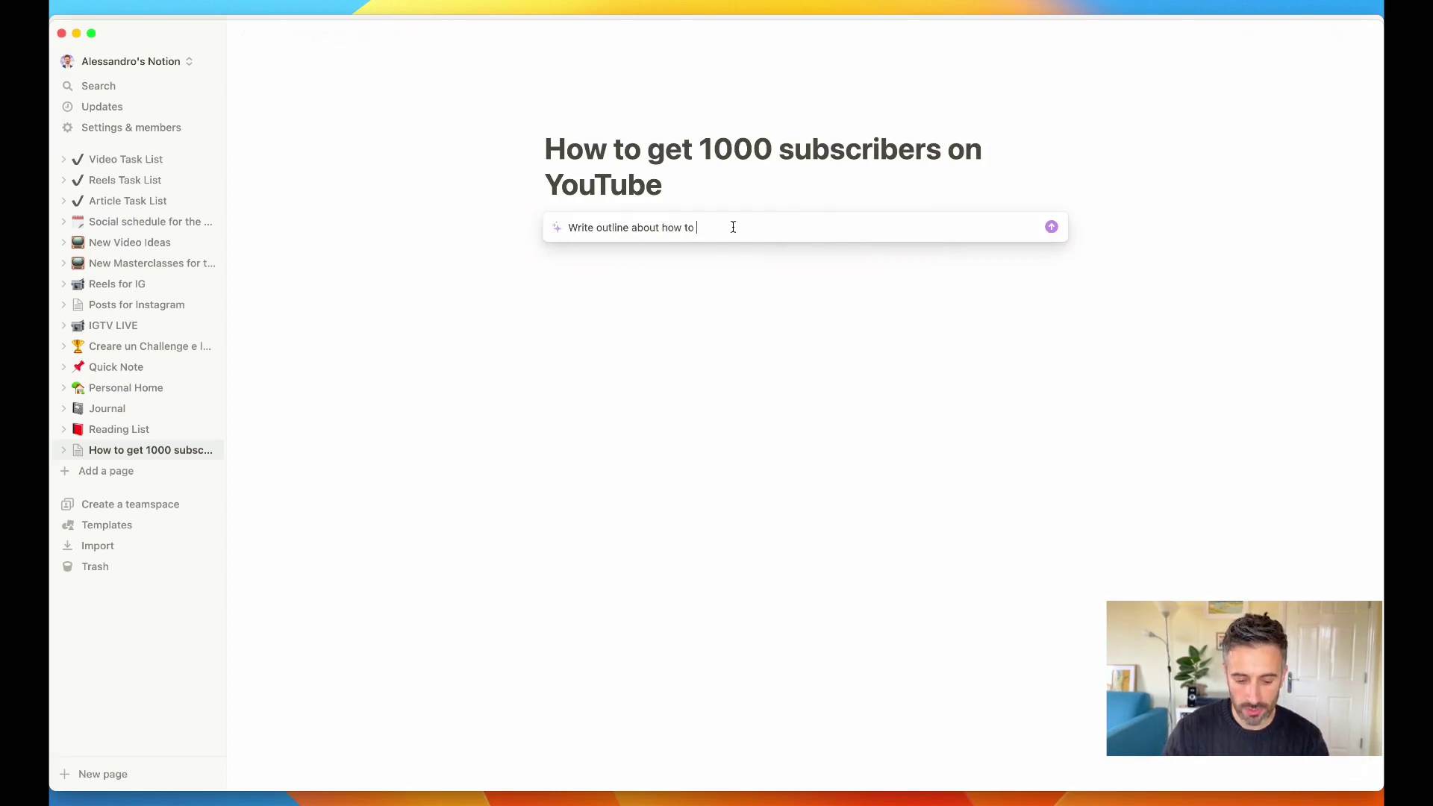
{"action": "type", "text": "get 1000 "}
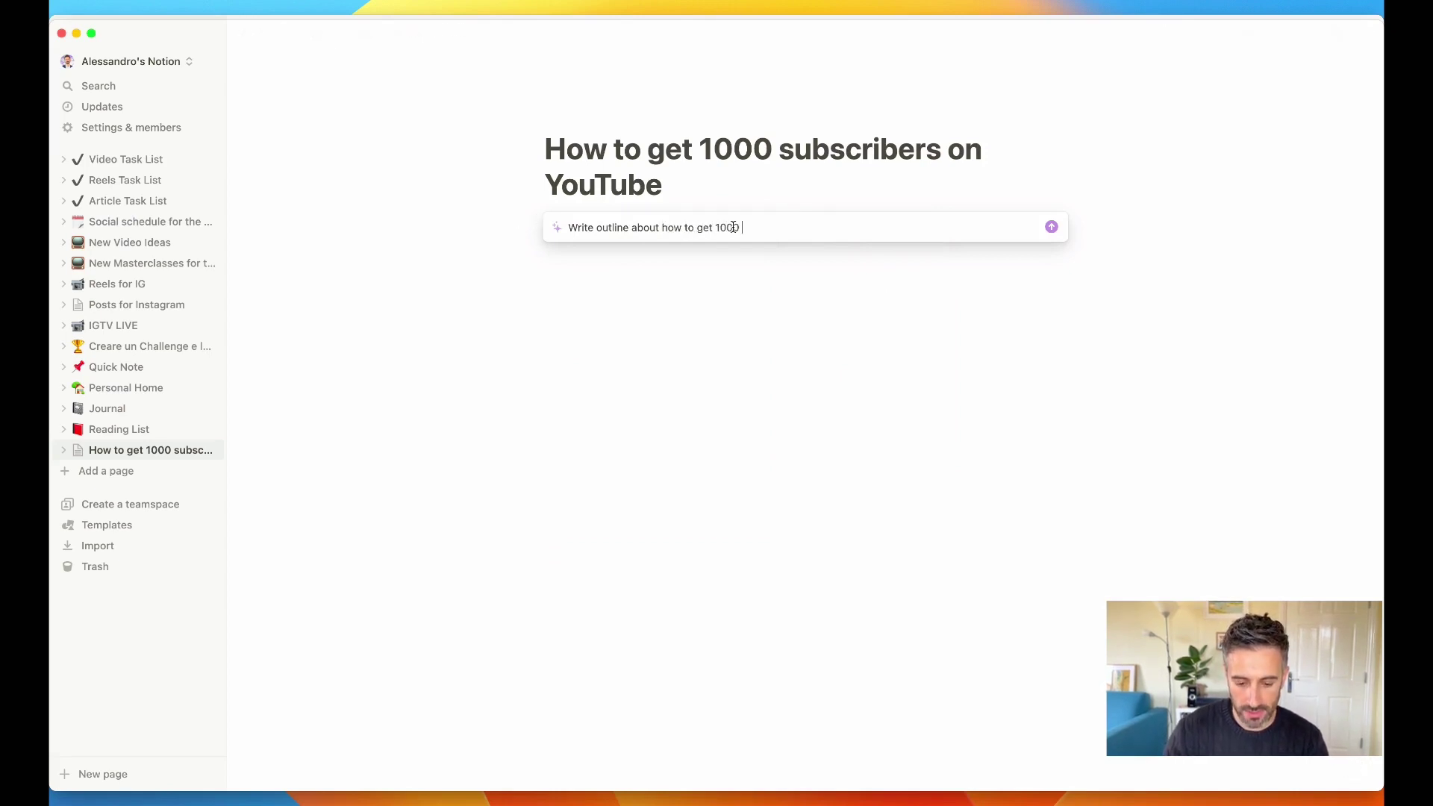
{"action": "type", "text": "subs on YouTube"}
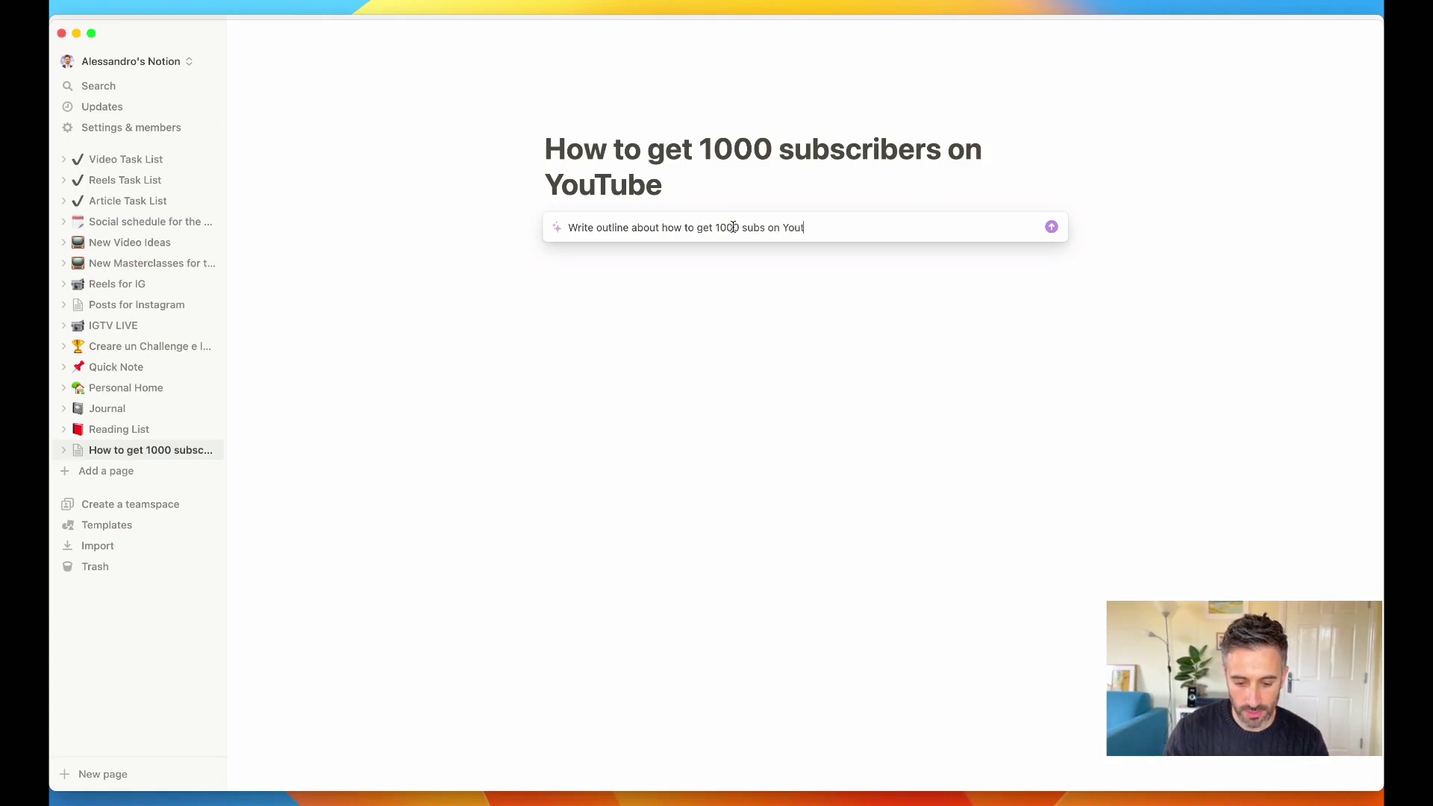
{"action": "key", "text": "Return"}
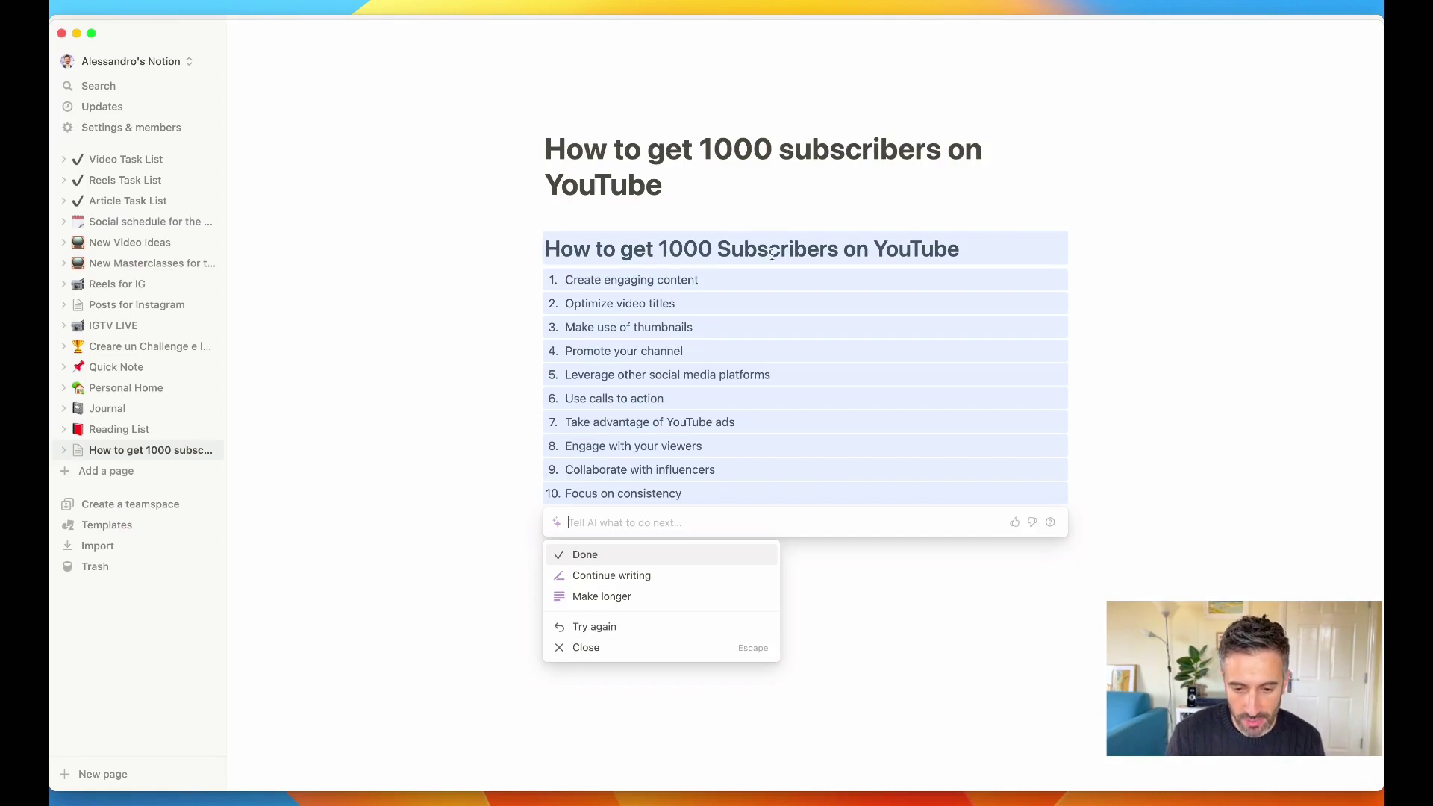
{"action": "key", "text": "Return"}
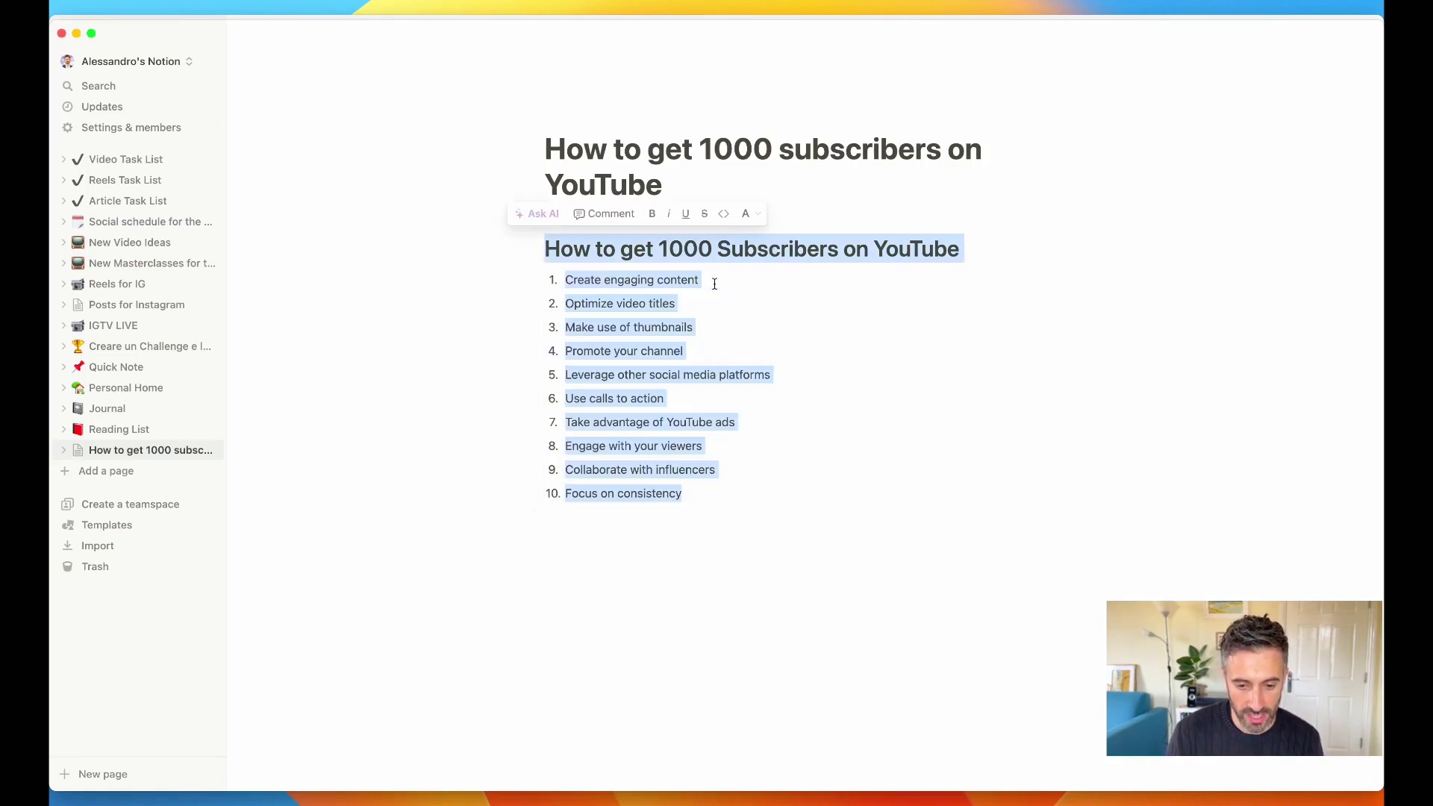
{"action": "left_click", "coordinate": [698, 307]}
{"action": "left_click", "coordinate": [715, 328]}
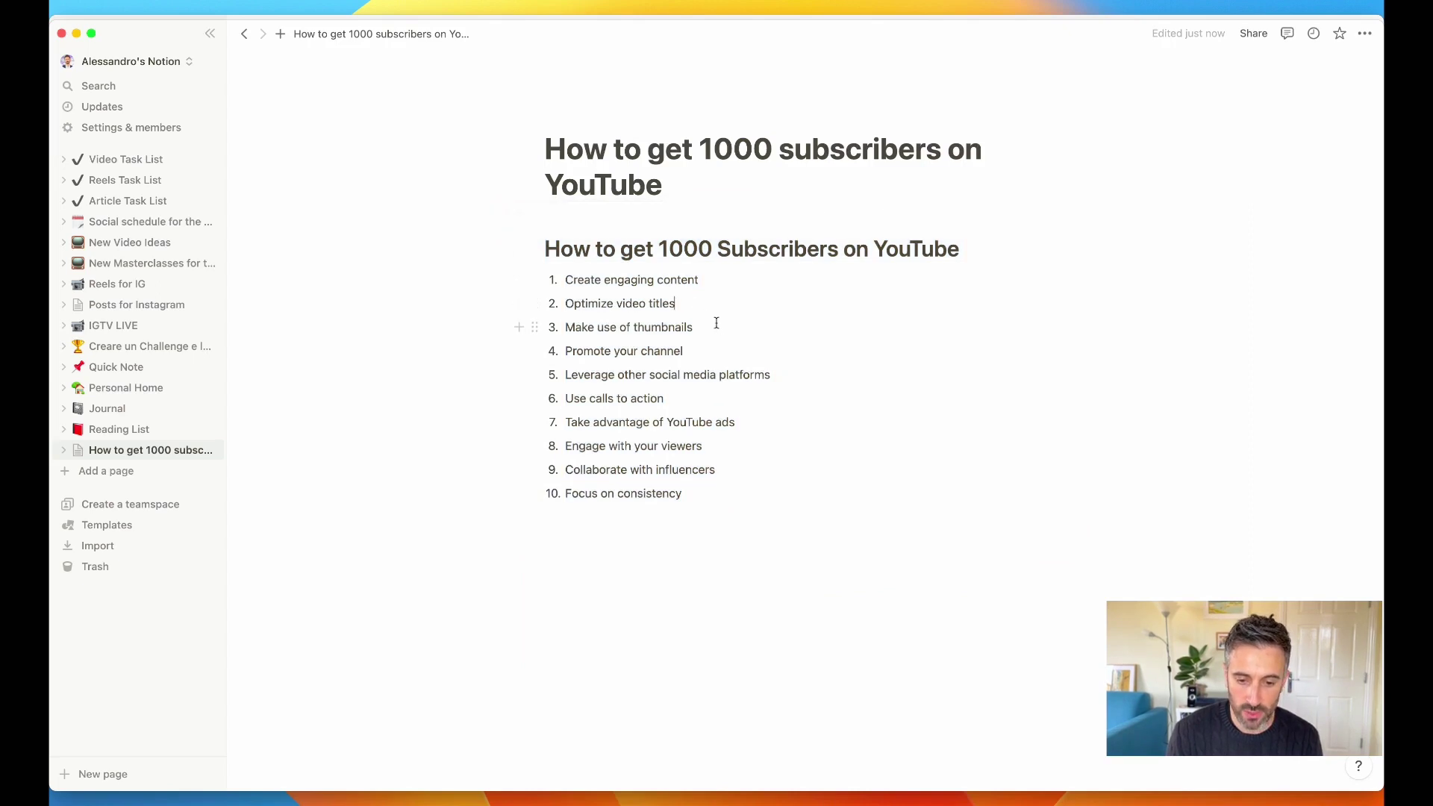
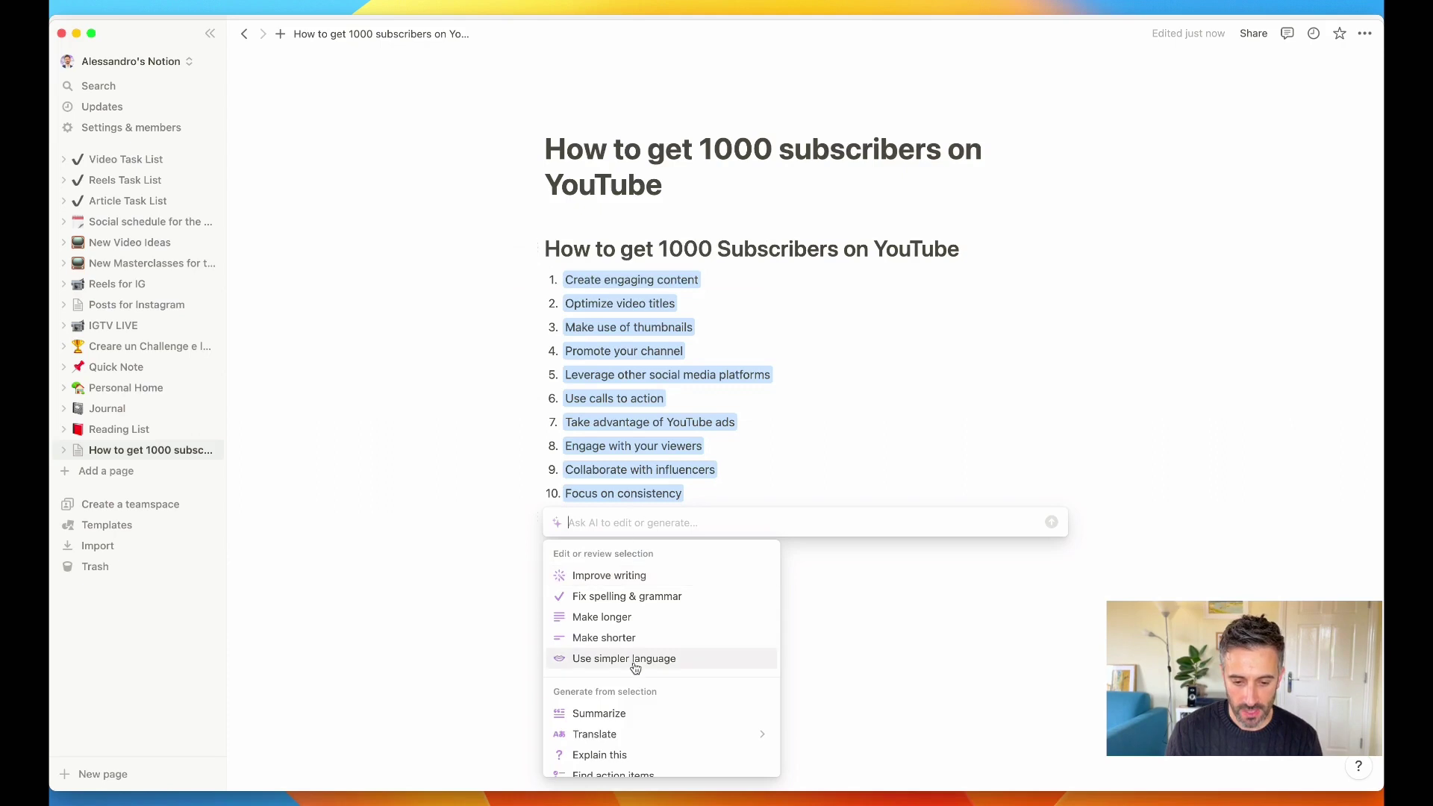
Rewrite the selected ten-item list in simpler language with AI and replace the original text with the result.
{"action": "left_click", "coordinate": [627, 660]}
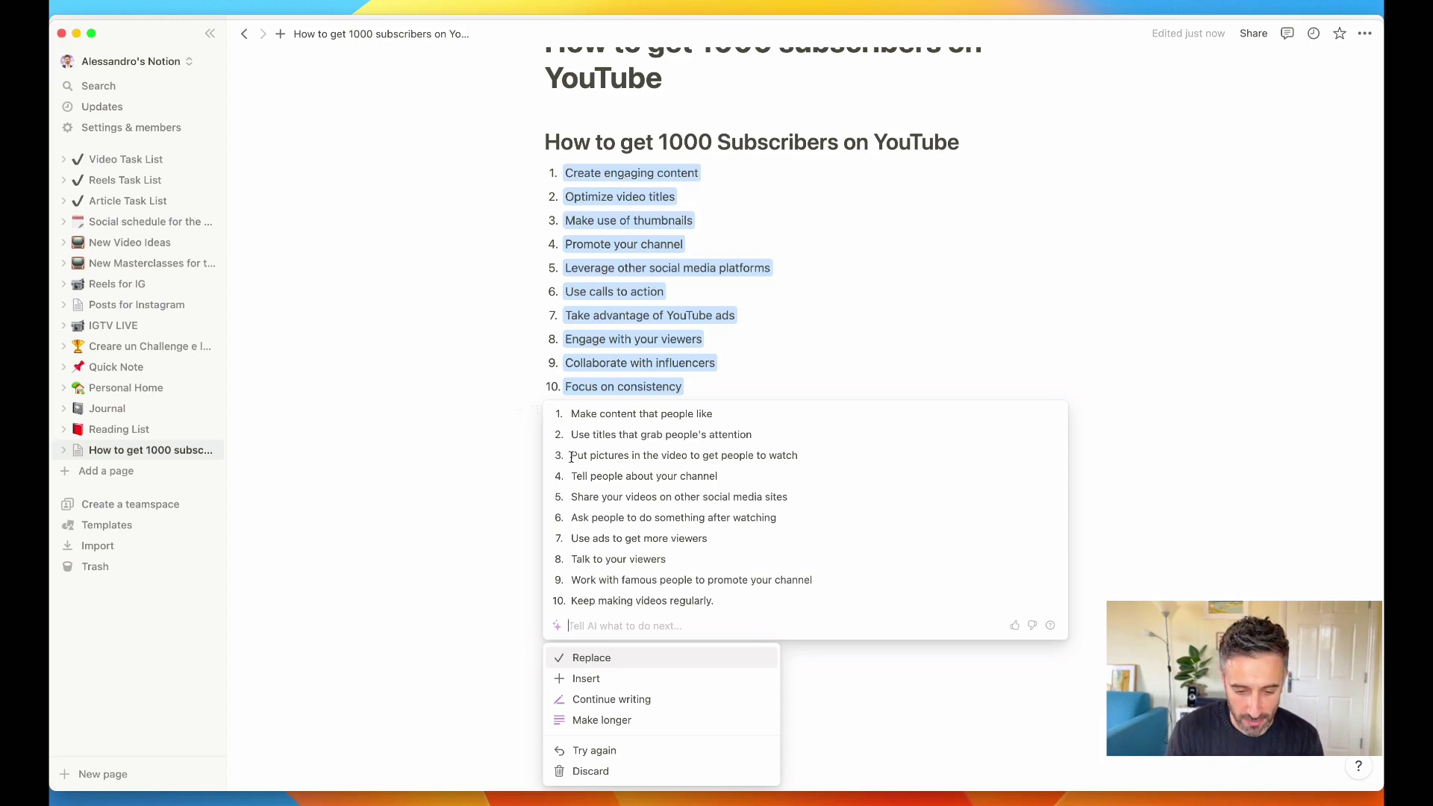
{"action": "left_click", "coordinate": [617, 657]}
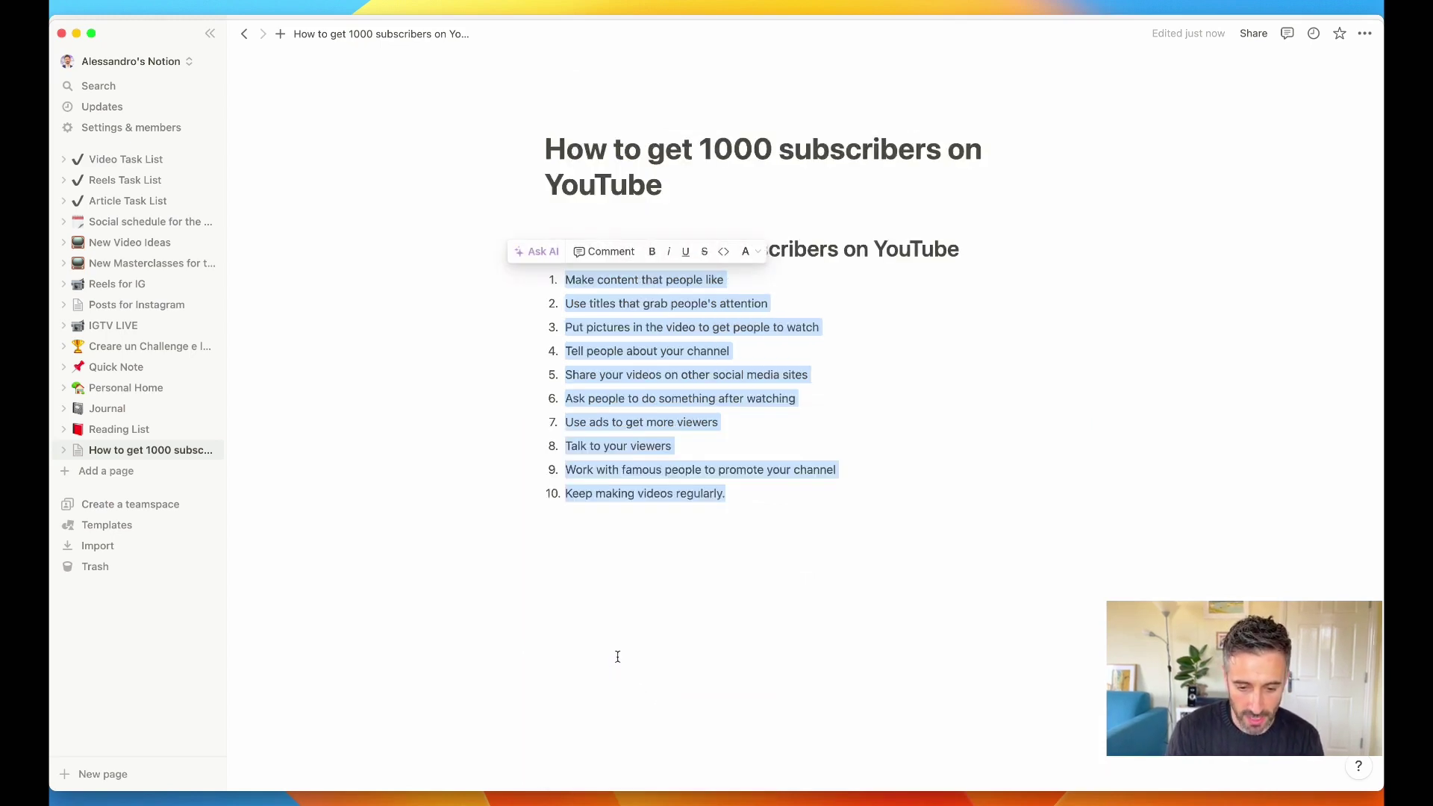
{"action": "left_click", "coordinate": [752, 504]}
Make the whole numbered list longer with AI and replace the original items with the expanded version.
{"action": "left_click_drag", "start_coordinate": [747, 485], "coordinate": [565, 275]}
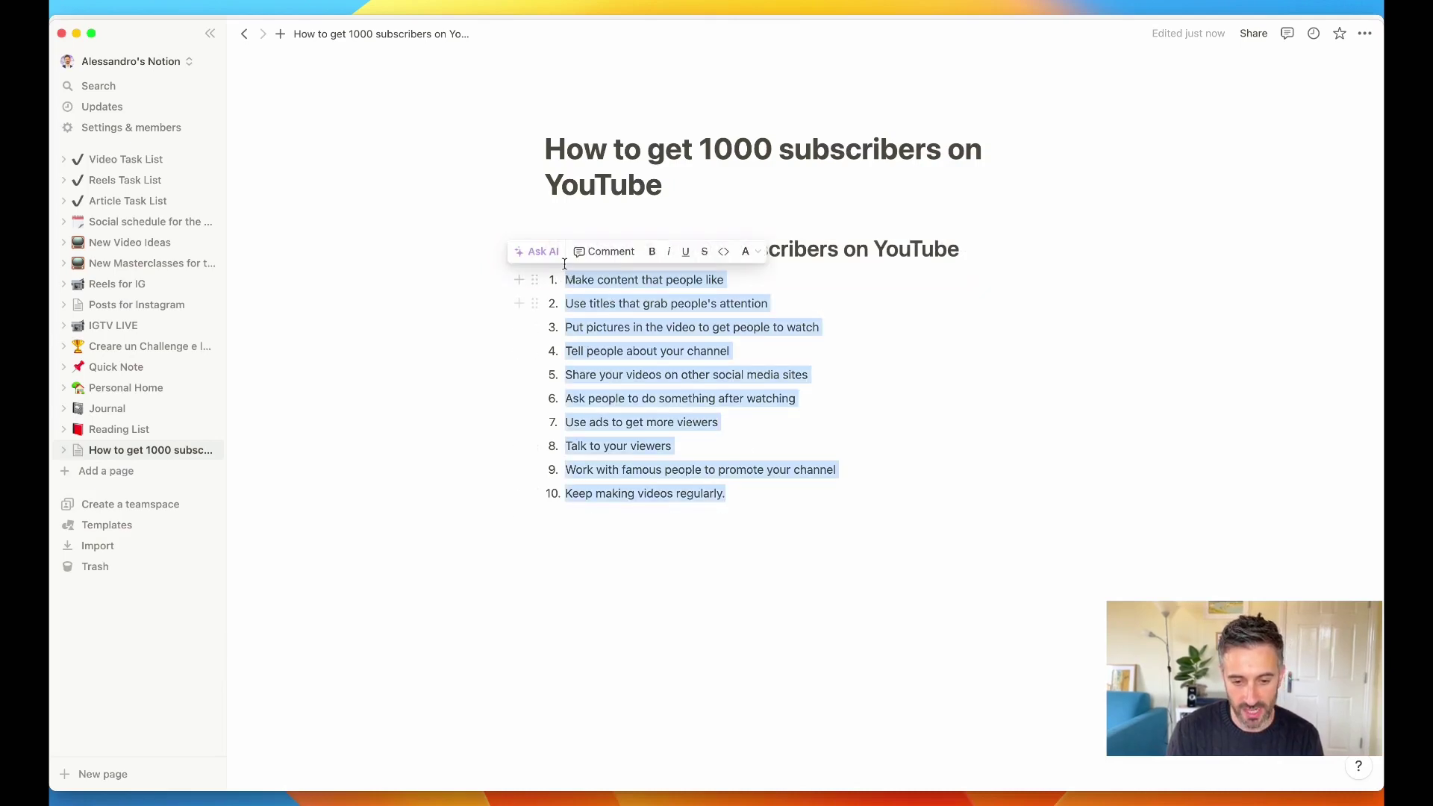
{"action": "left_click", "coordinate": [538, 252]}
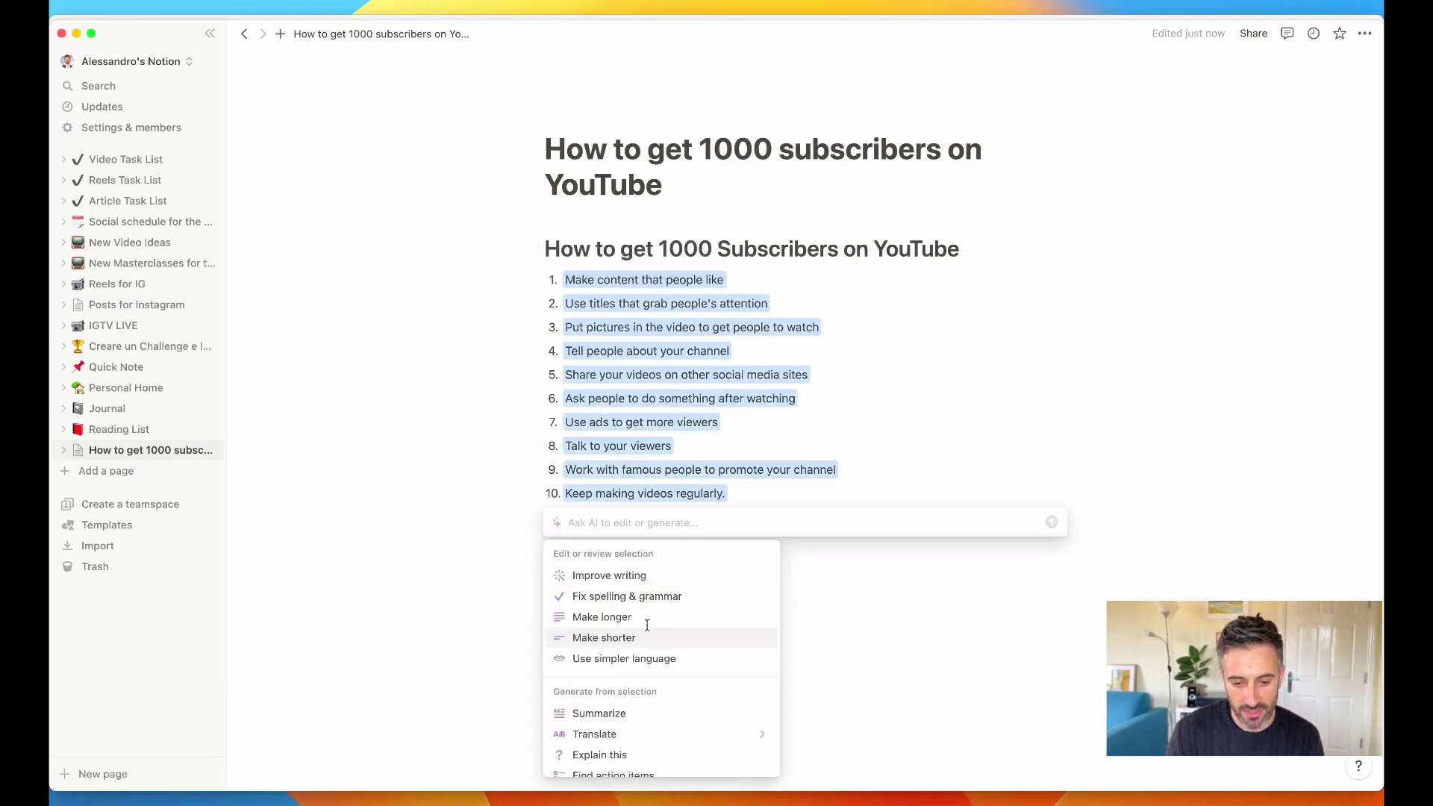
{"action": "scroll", "coordinate": [647, 657], "scroll_direction": "down", "scroll_amount": 1}
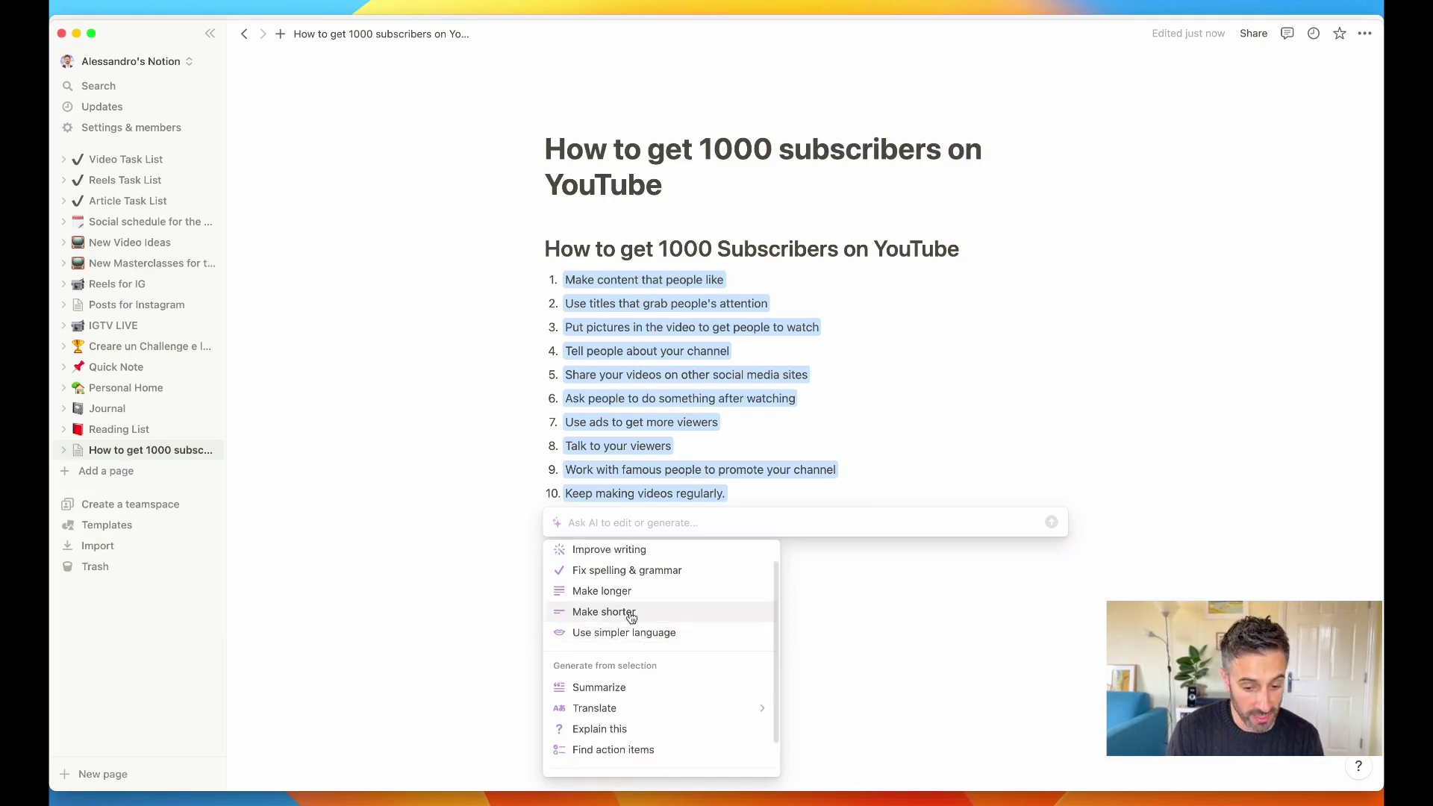
{"action": "scroll", "coordinate": [630, 616], "scroll_direction": "up", "scroll_amount": 1}
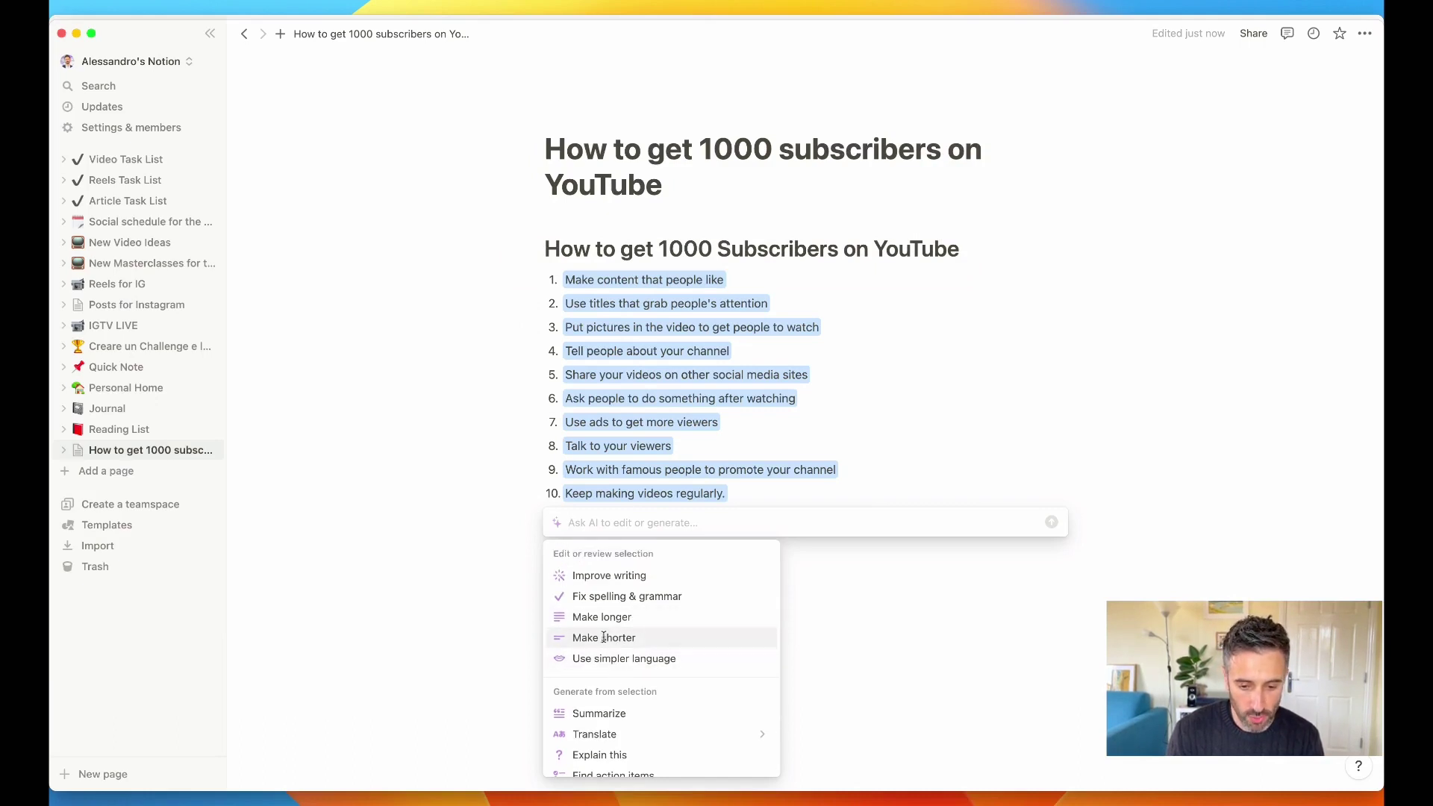
{"action": "left_click", "coordinate": [607, 614]}
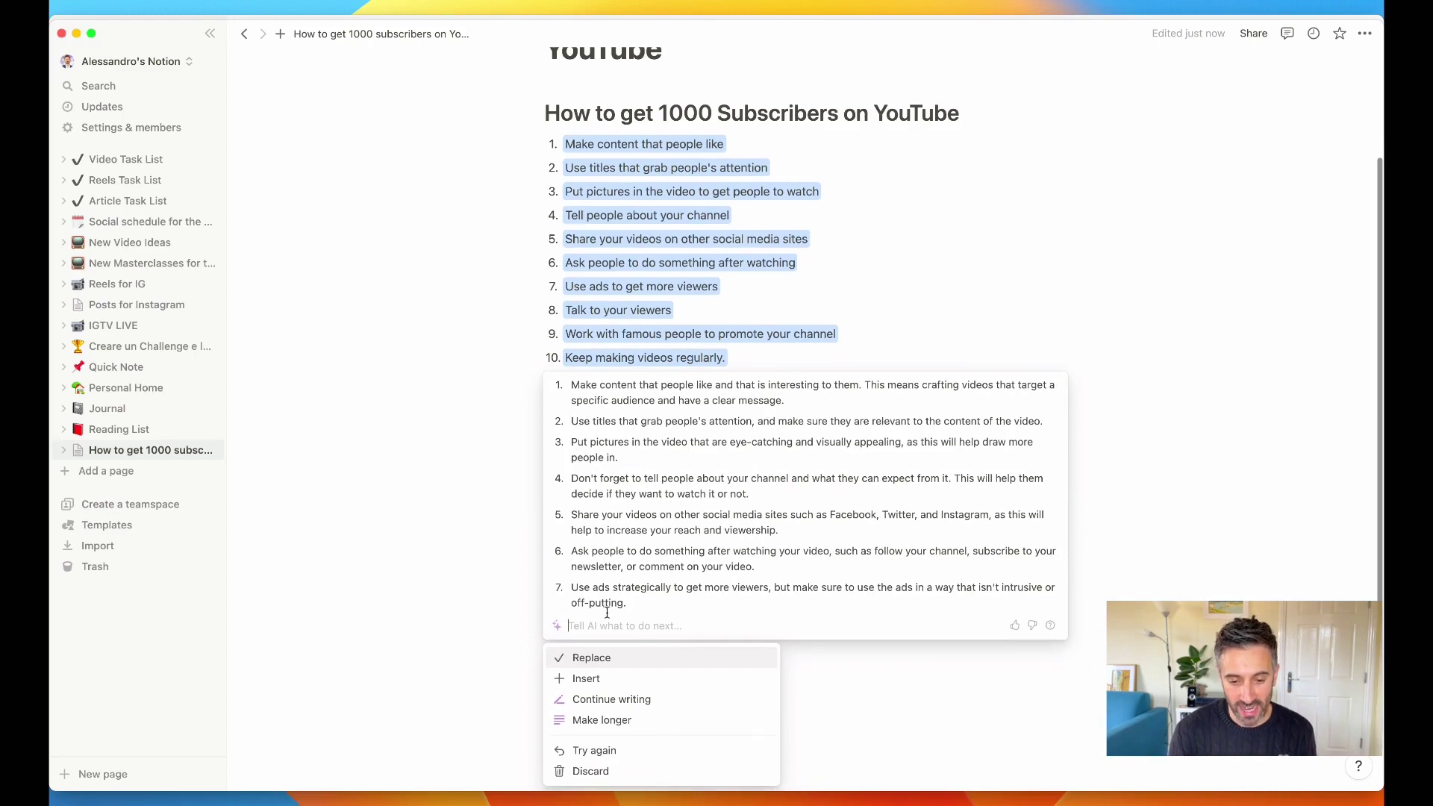
{"action": "left_click", "coordinate": [591, 660]}
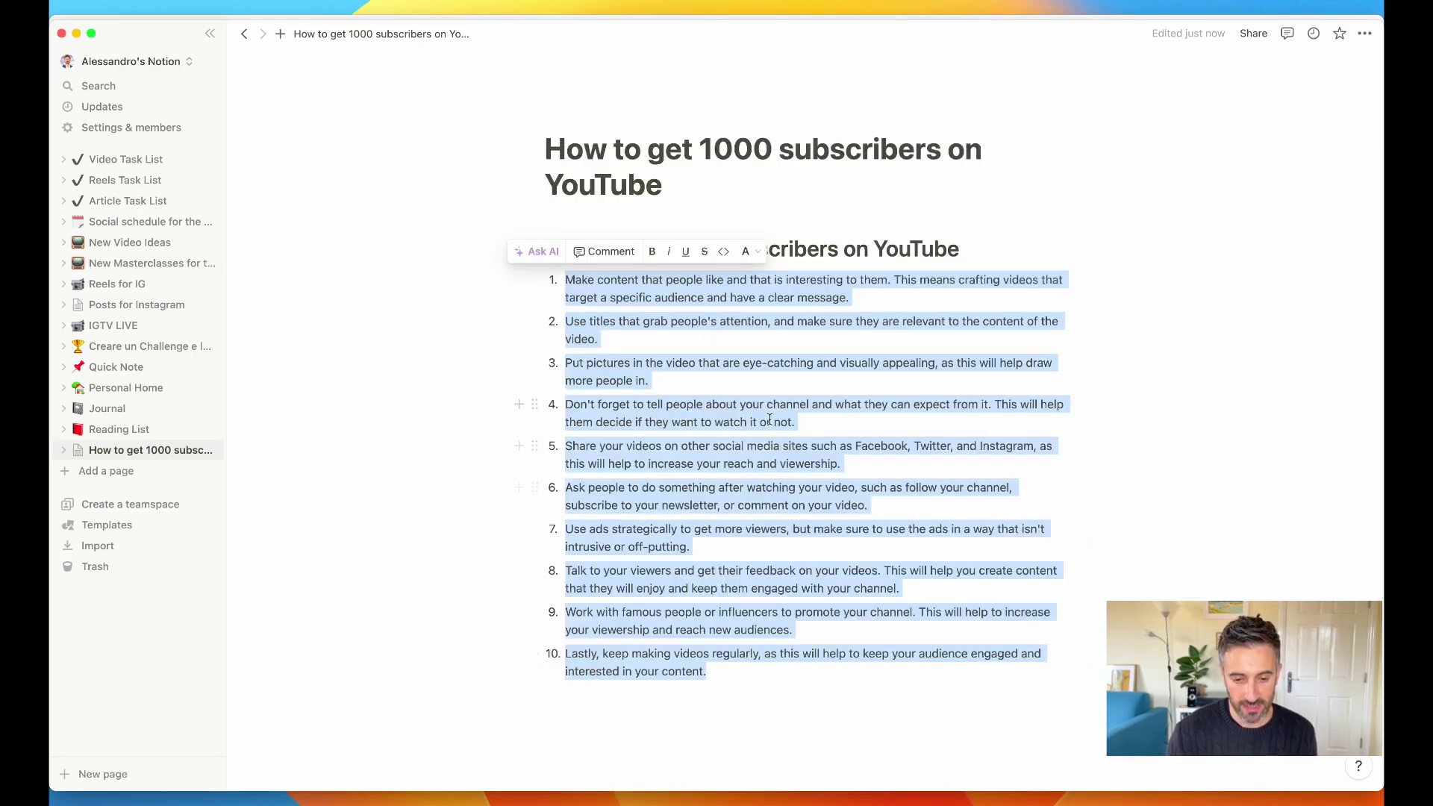
{"action": "left_click", "coordinate": [792, 375]}
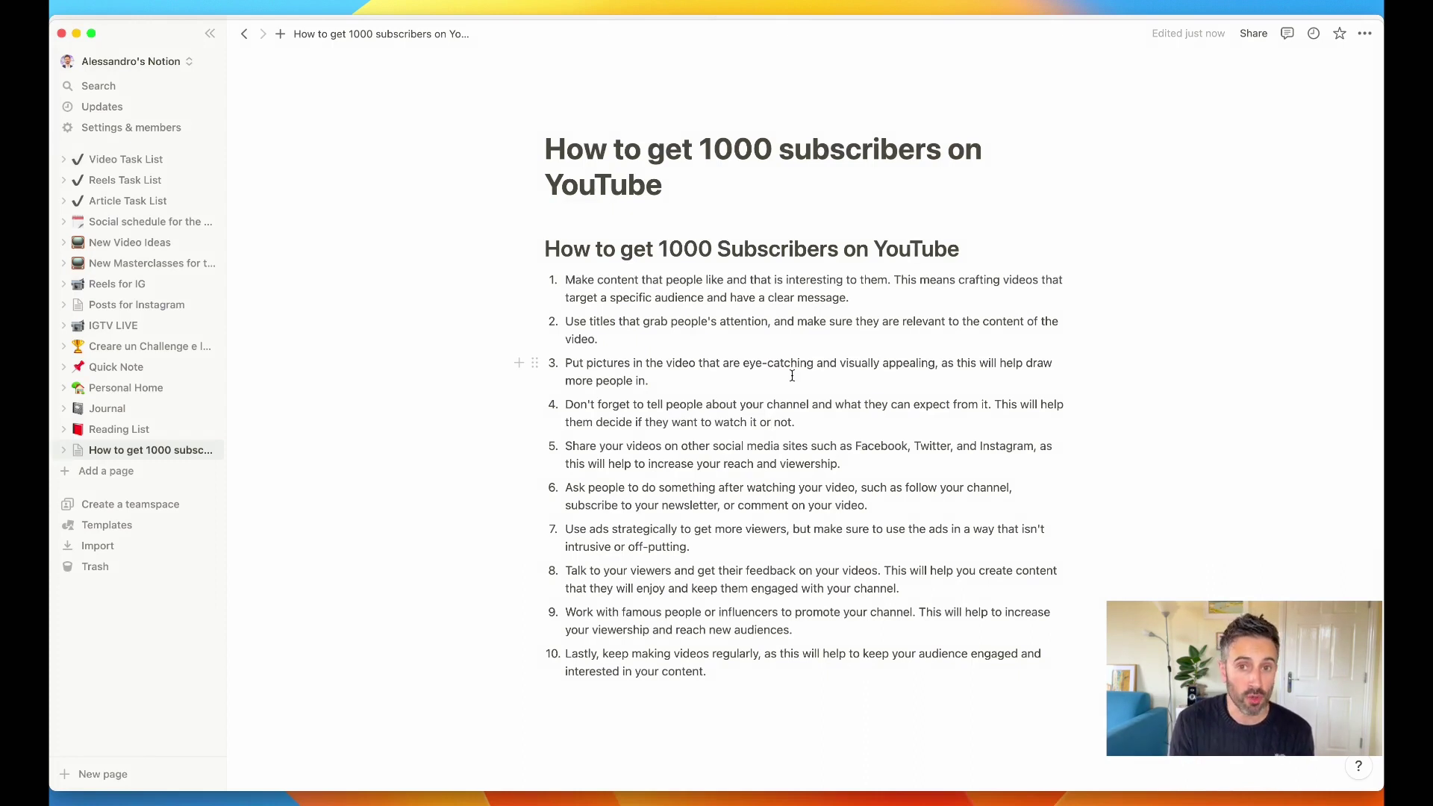
Have the AI summarize the entire expanded numbered list.
{"action": "left_click_drag", "start_coordinate": [717, 676], "coordinate": [562, 283]}
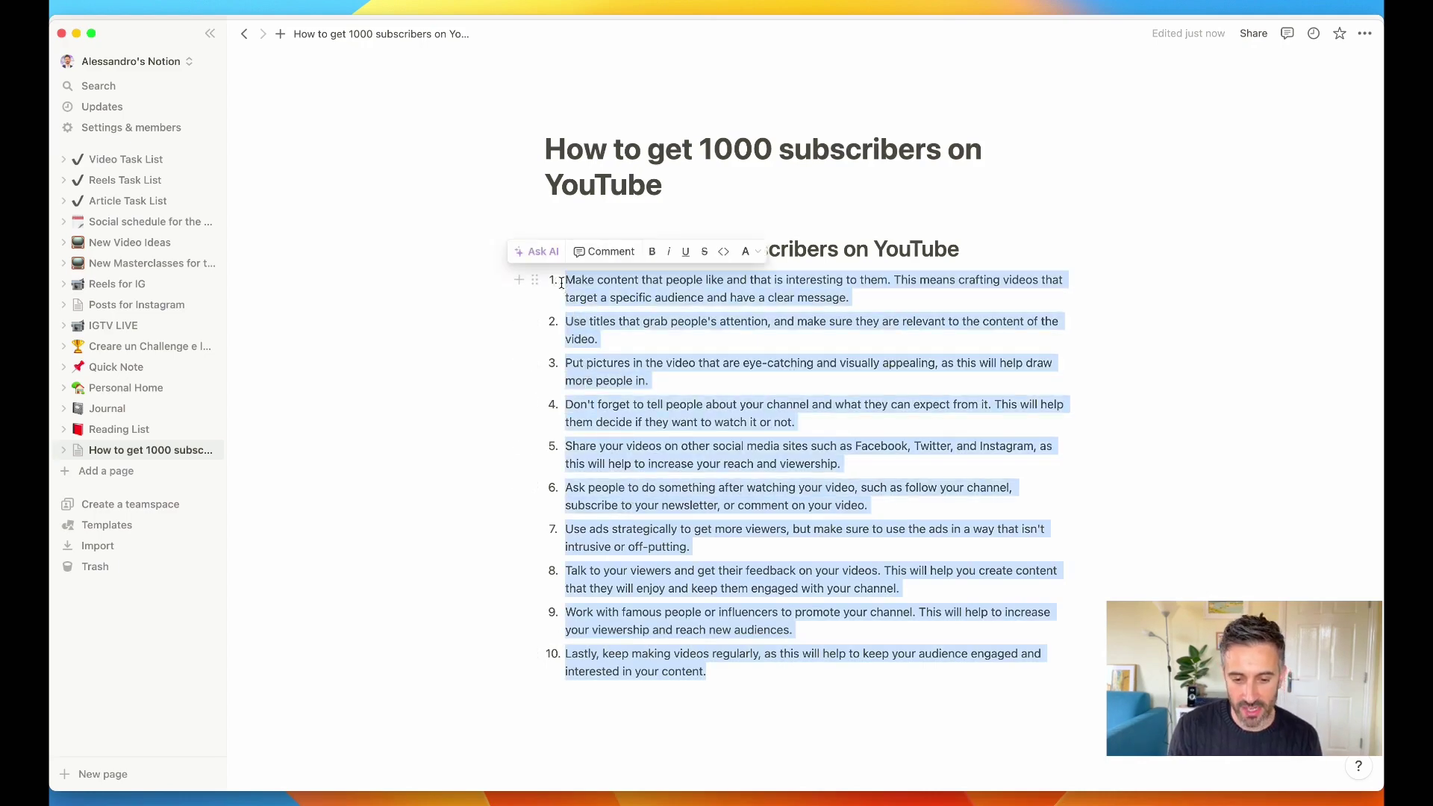
{"action": "left_click", "coordinate": [537, 252]}
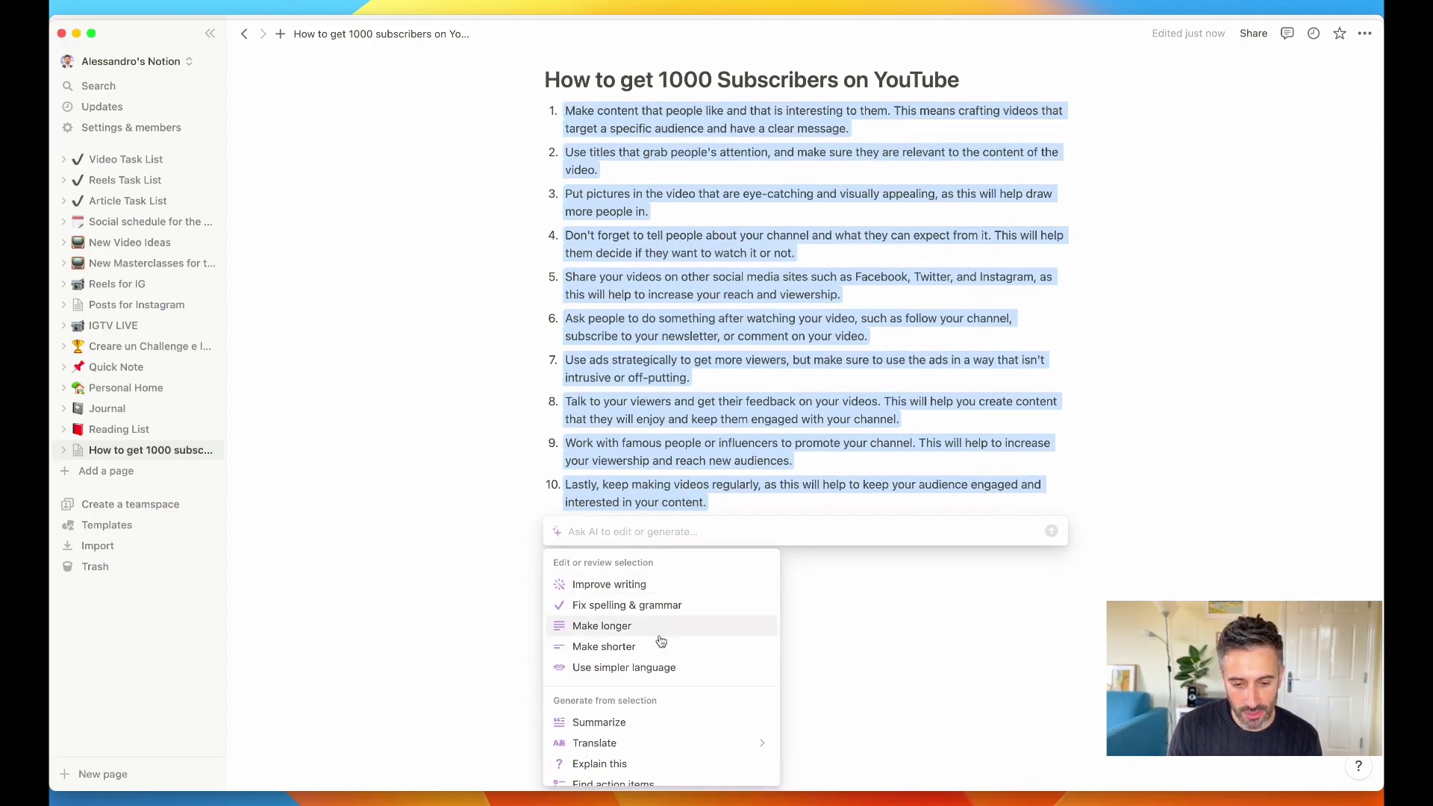
{"action": "left_click", "coordinate": [640, 729]}
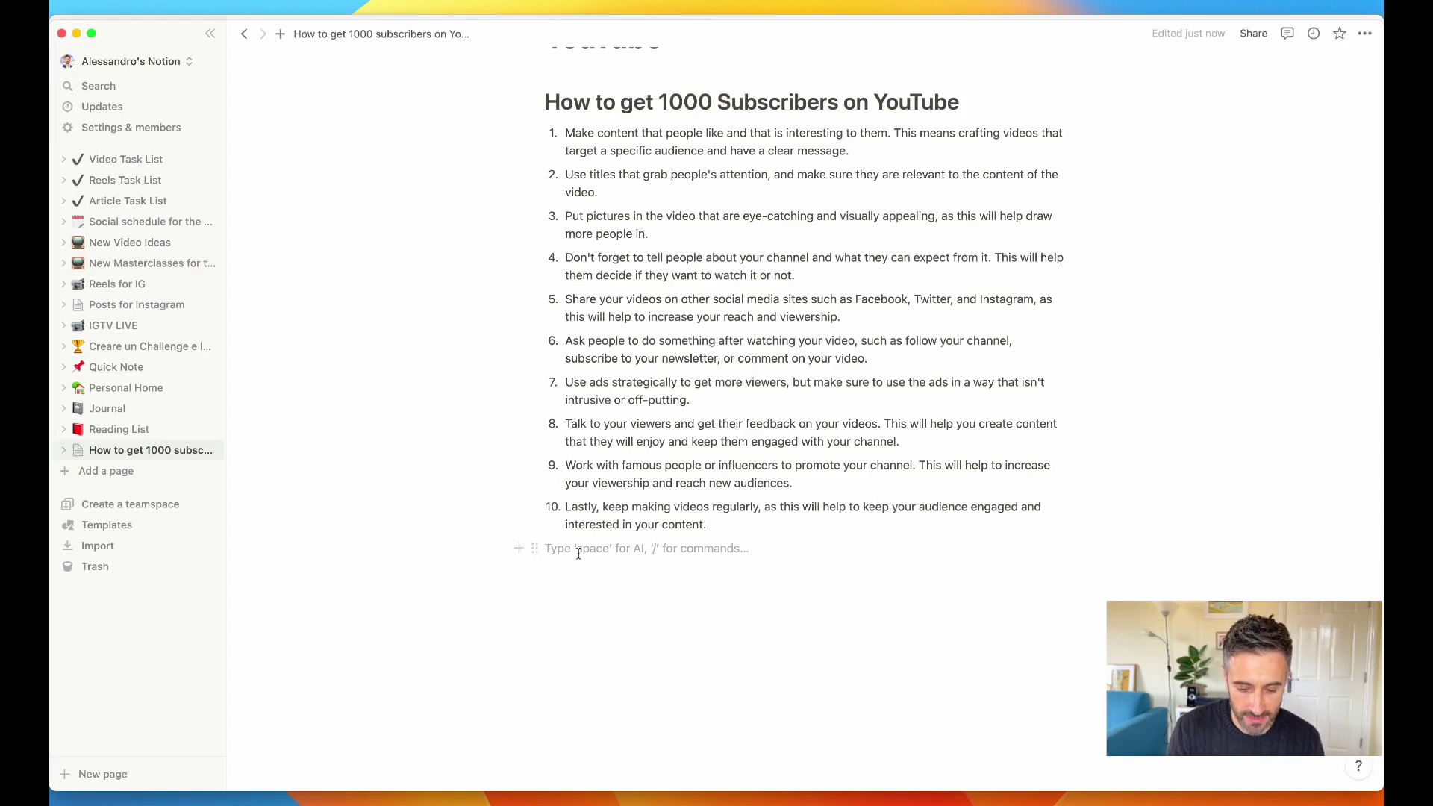
Have the AI give 20 keywords about how to get 1000 subscribers on YouTube below the list, retry once, and close without keeping them.
{"action": "type", "text": "/"}
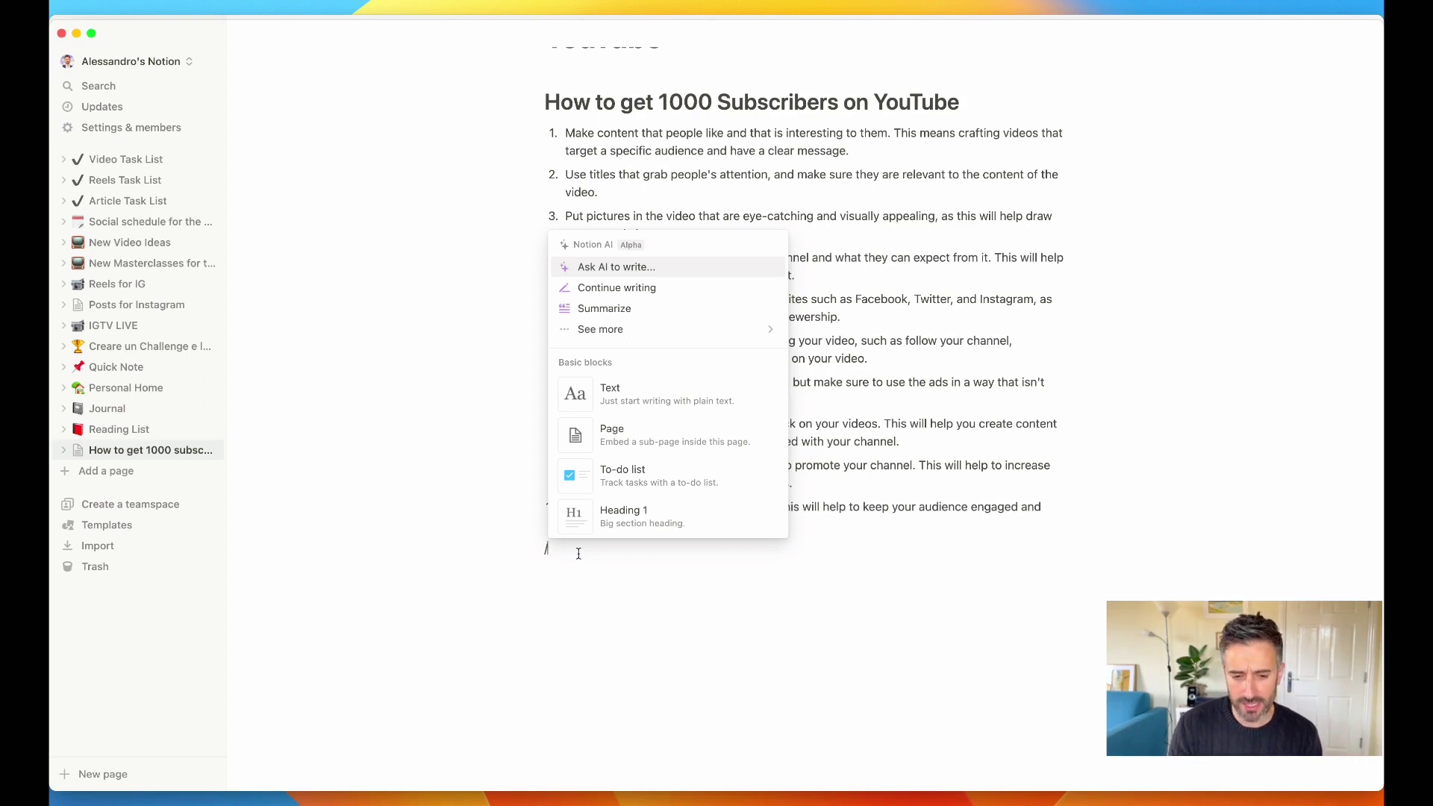
{"action": "left_click", "coordinate": [619, 266]}
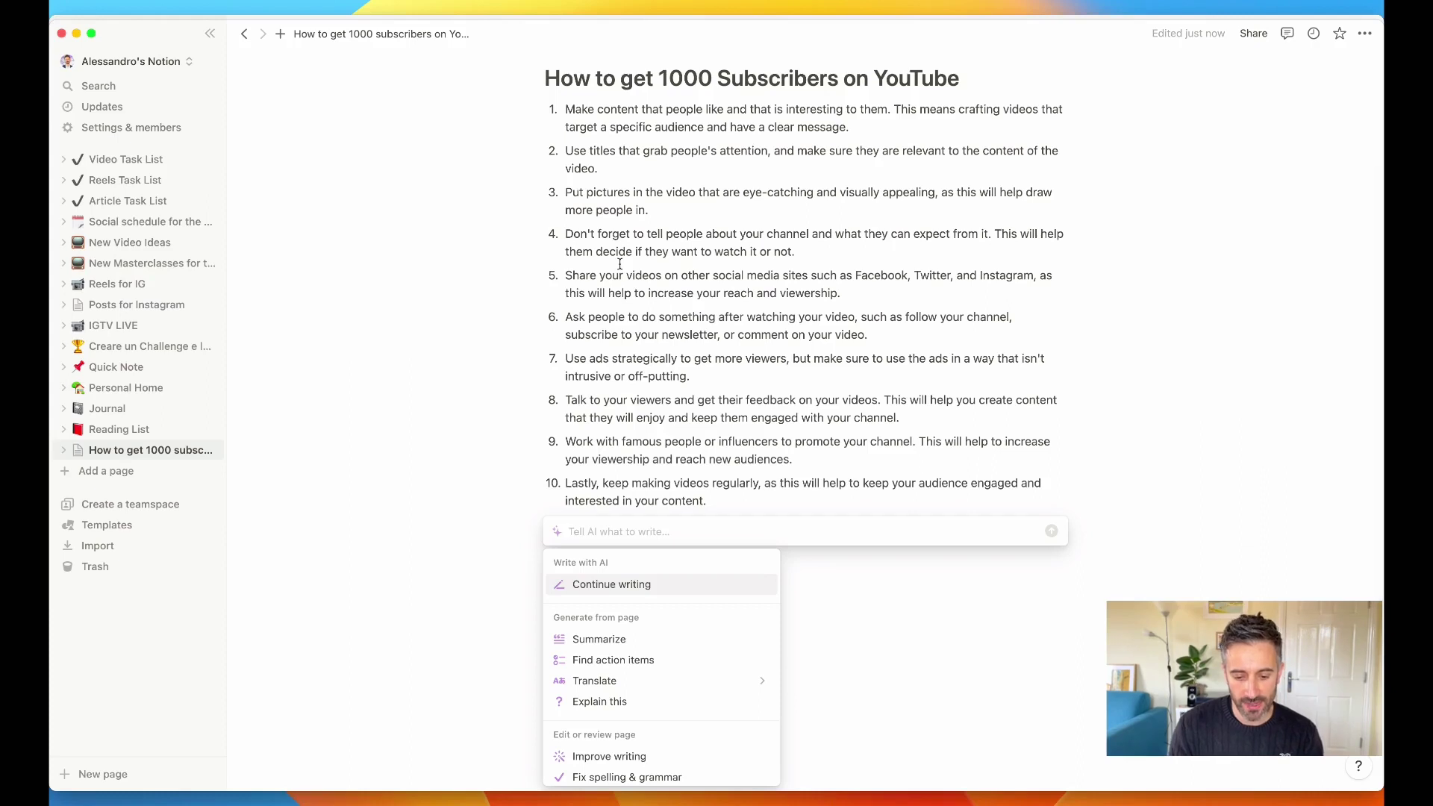
{"action": "type", "text": "give me "}
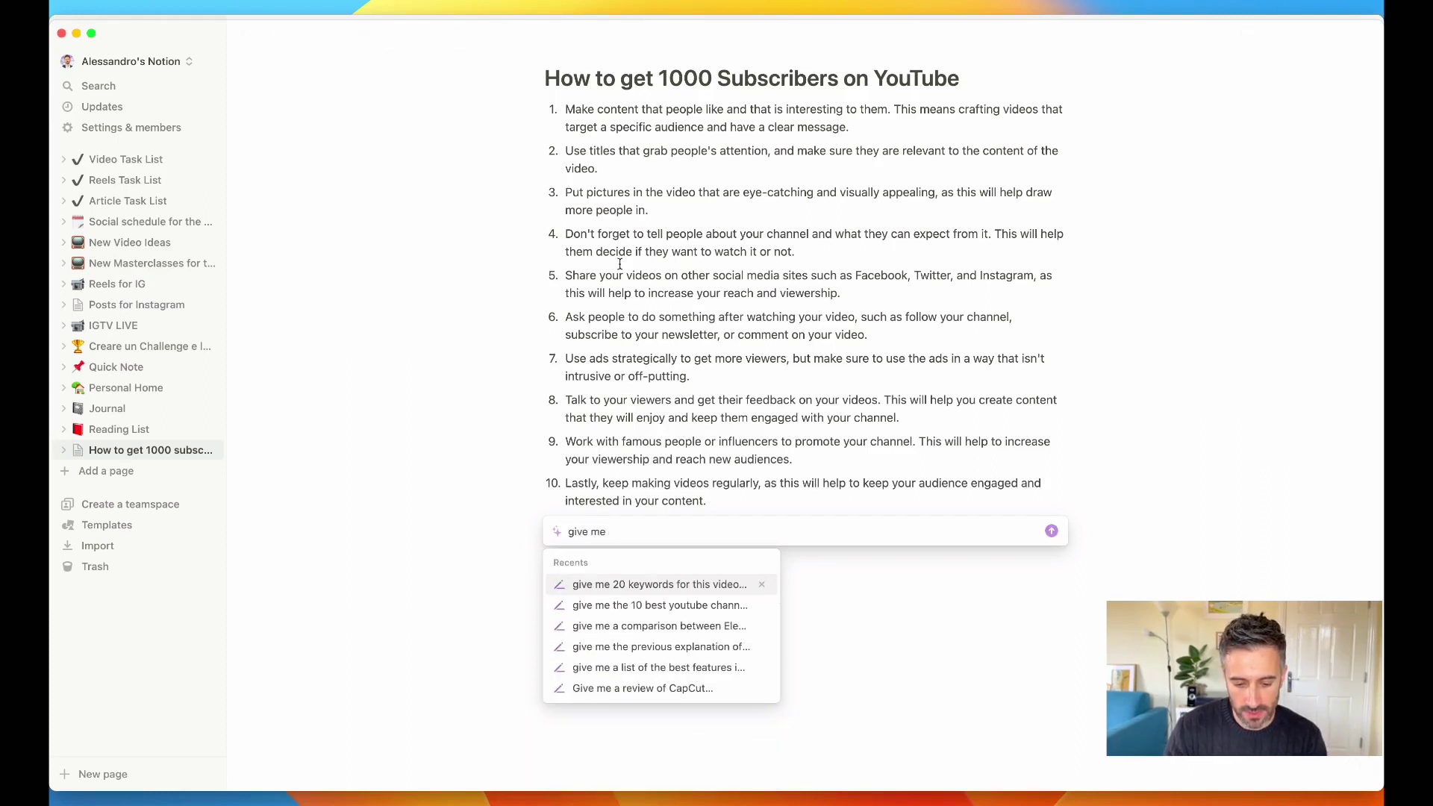
{"action": "type", "text": "20 key"}
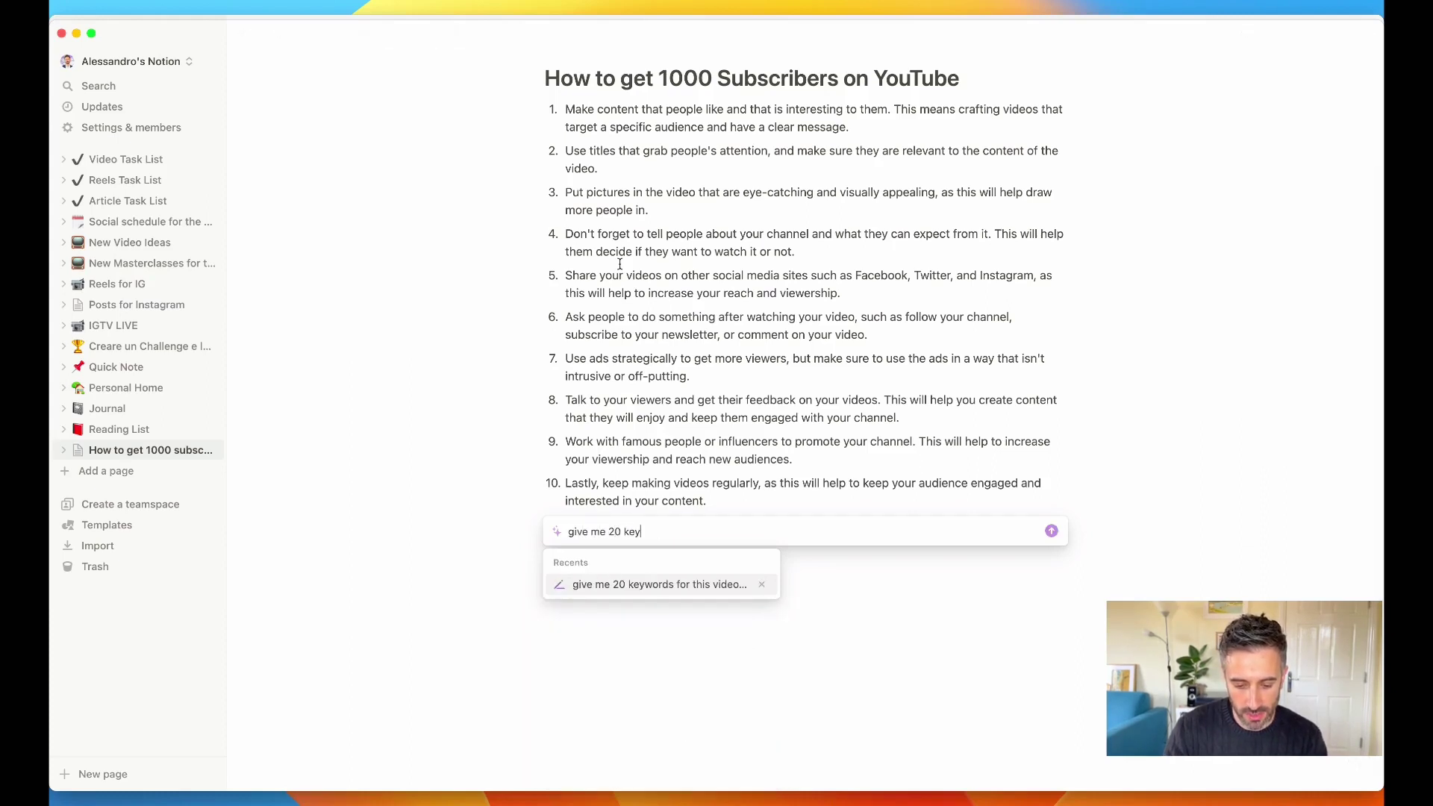
{"action": "type", "text": "words about "}
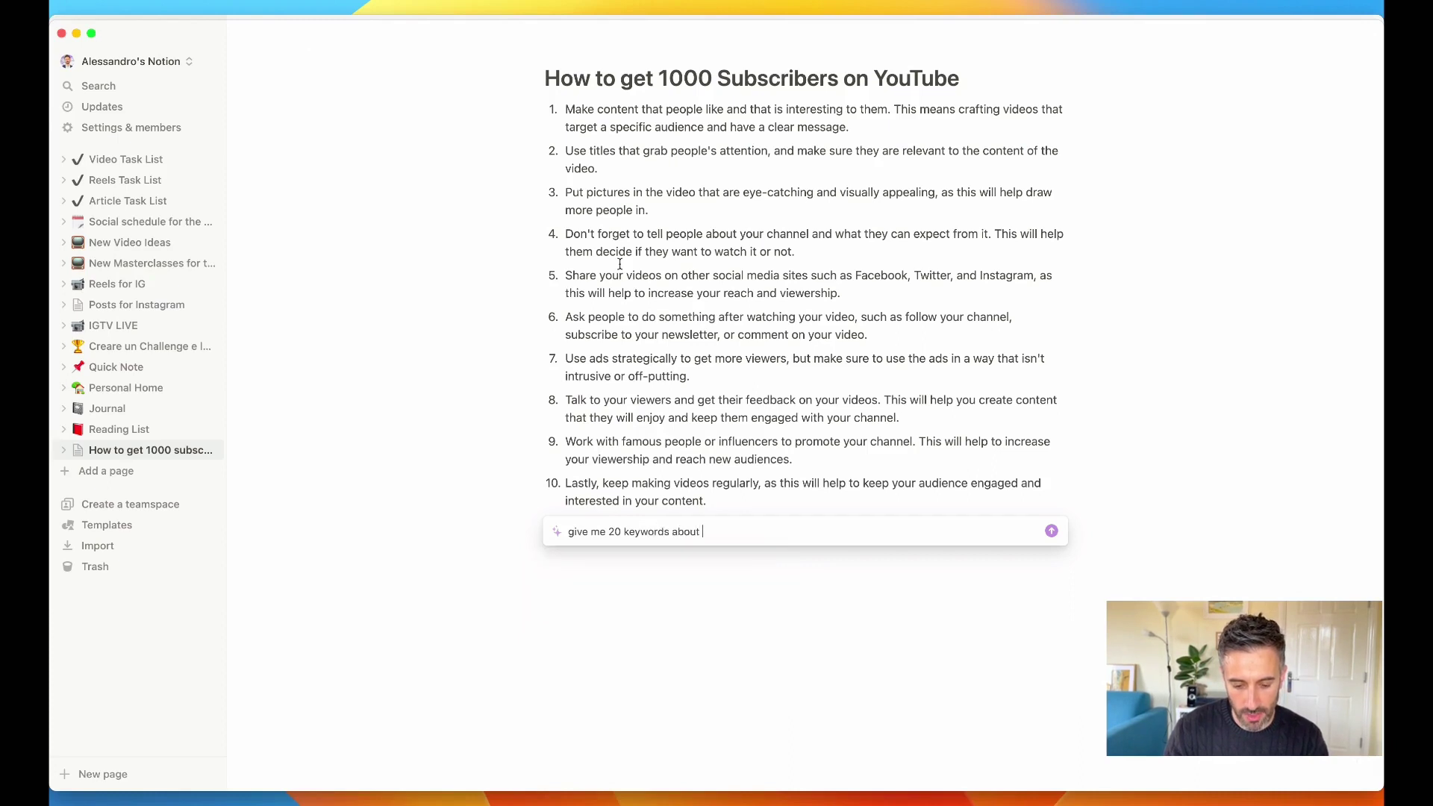
{"action": "type", "text": "how to get 100"}
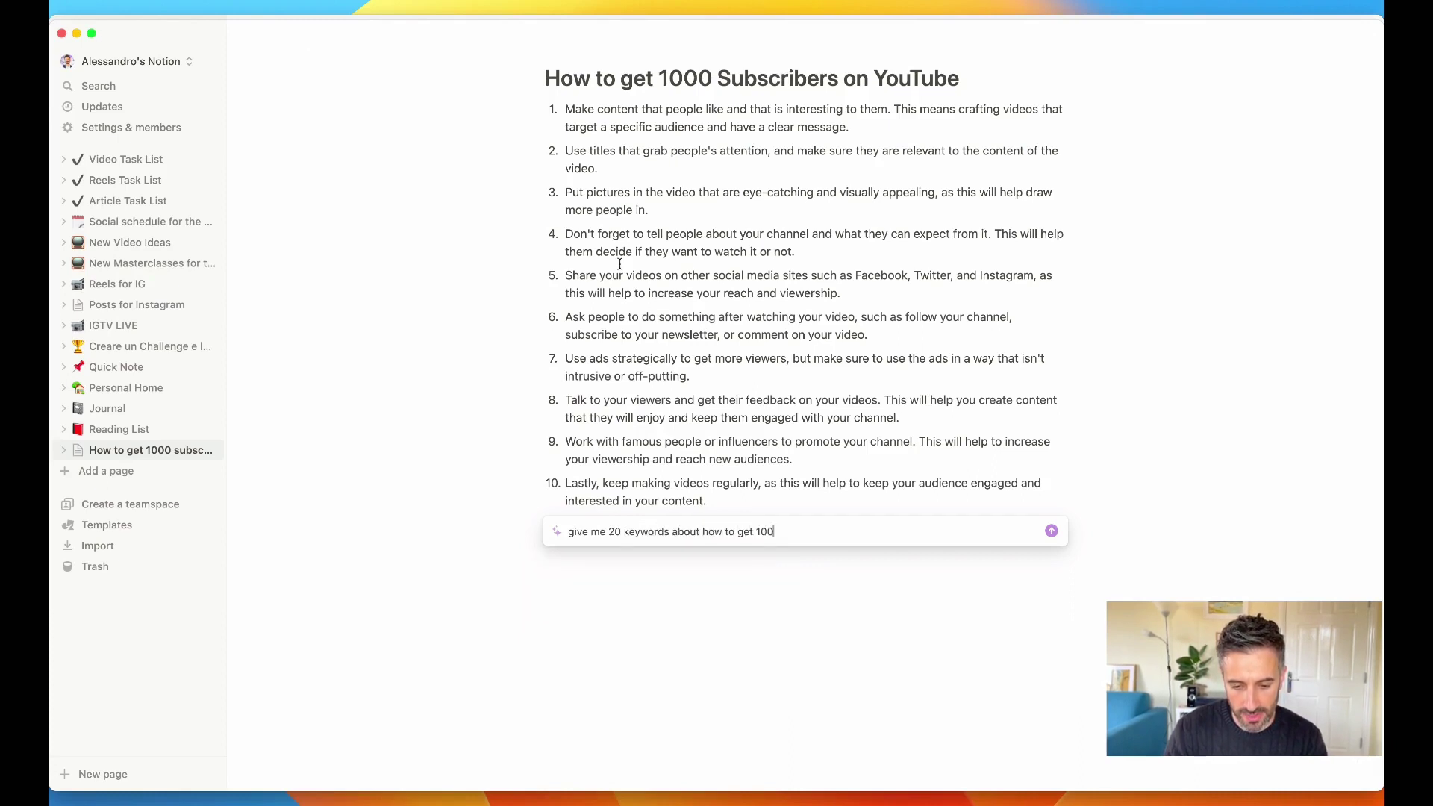
{"action": "type", "text": "0 subscrib"}
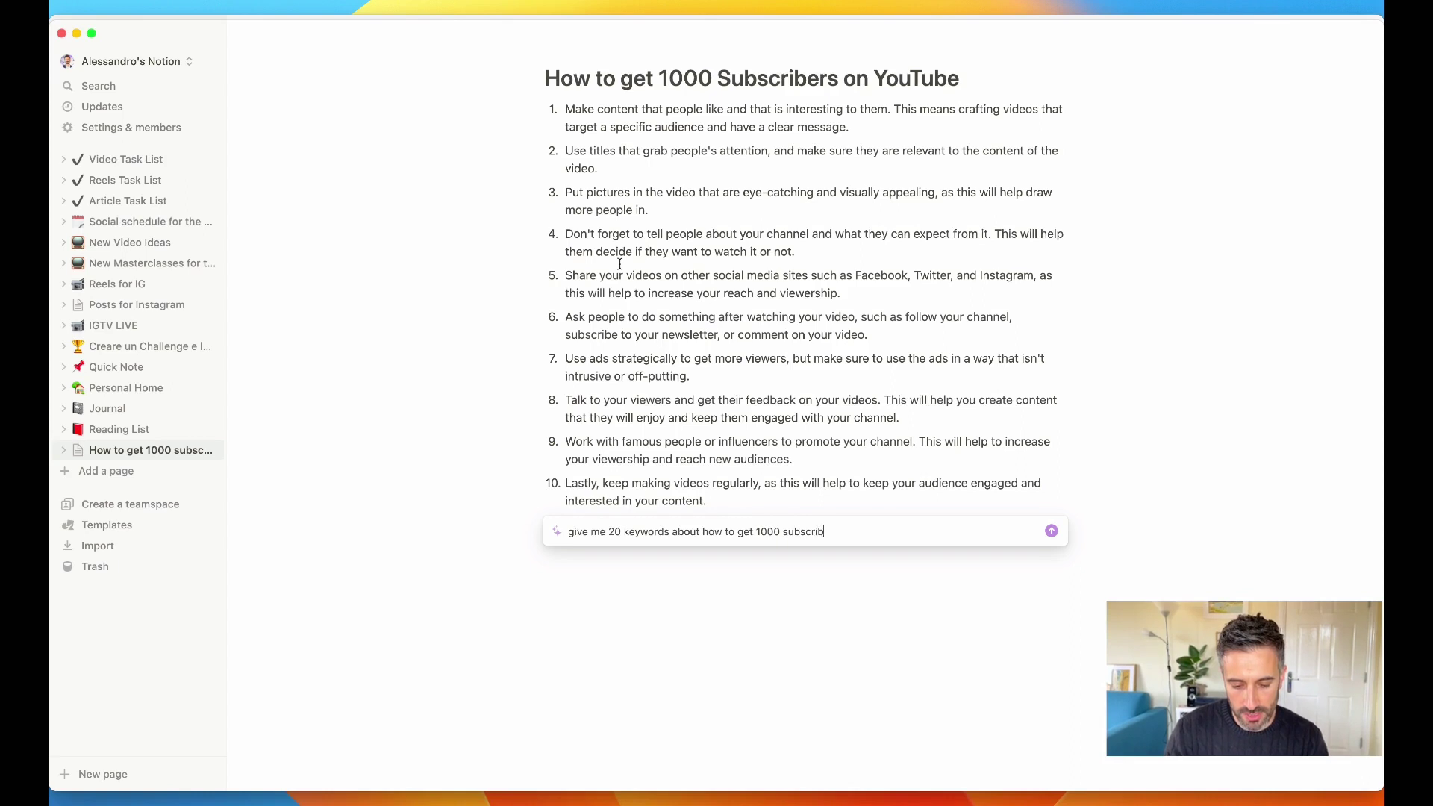
{"action": "type", "text": "ers on YouTube"}
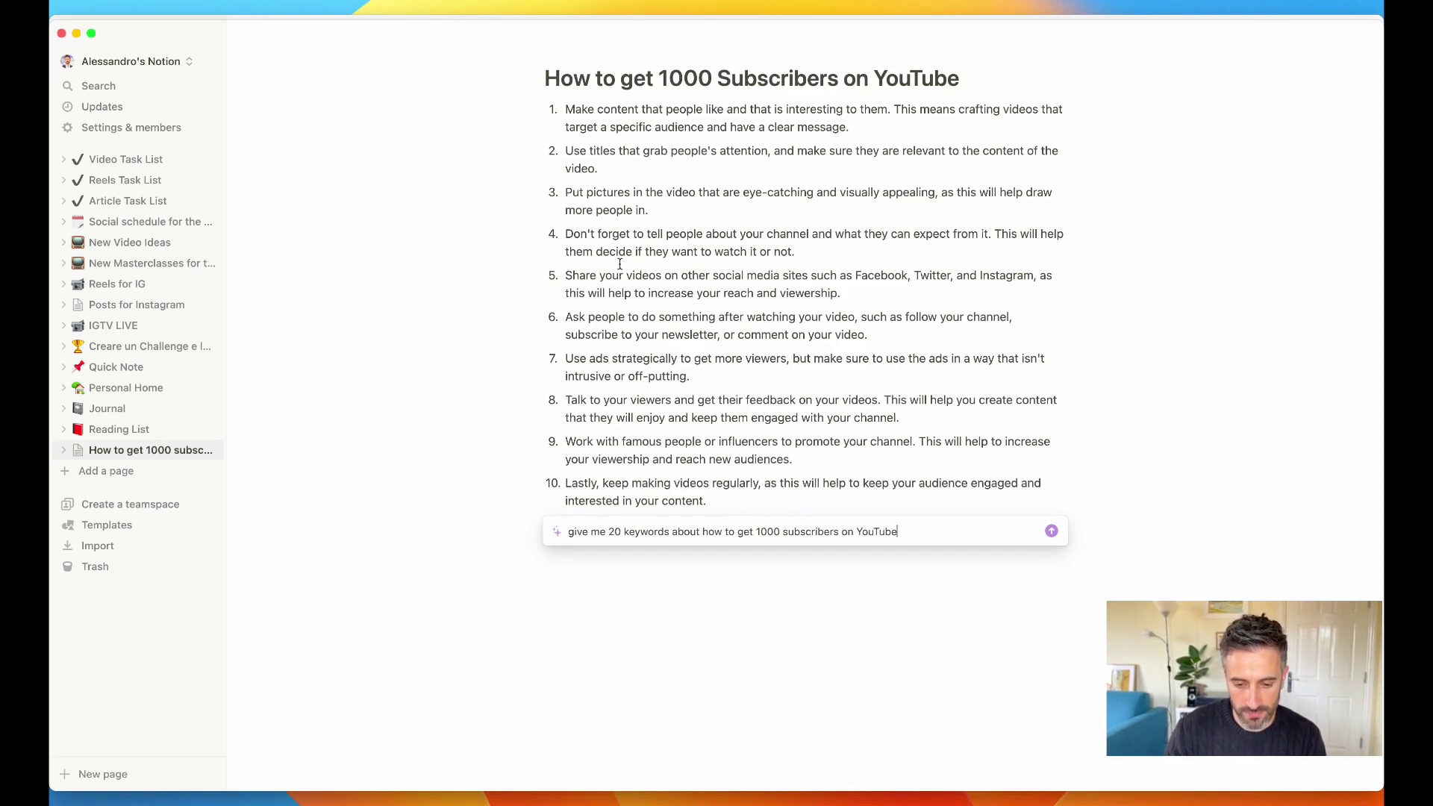
{"action": "key", "text": "Return"}
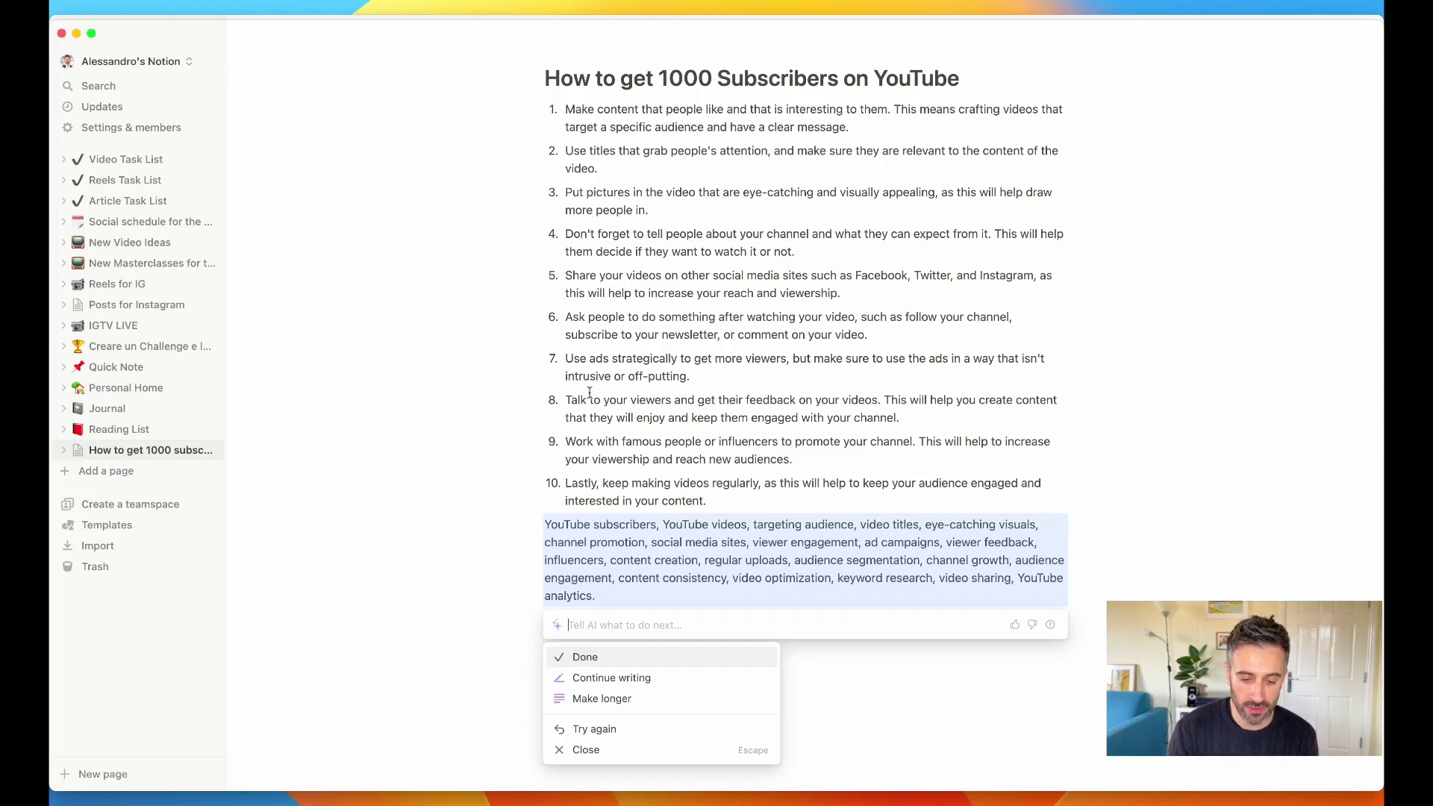
{"action": "left_click", "coordinate": [617, 732]}
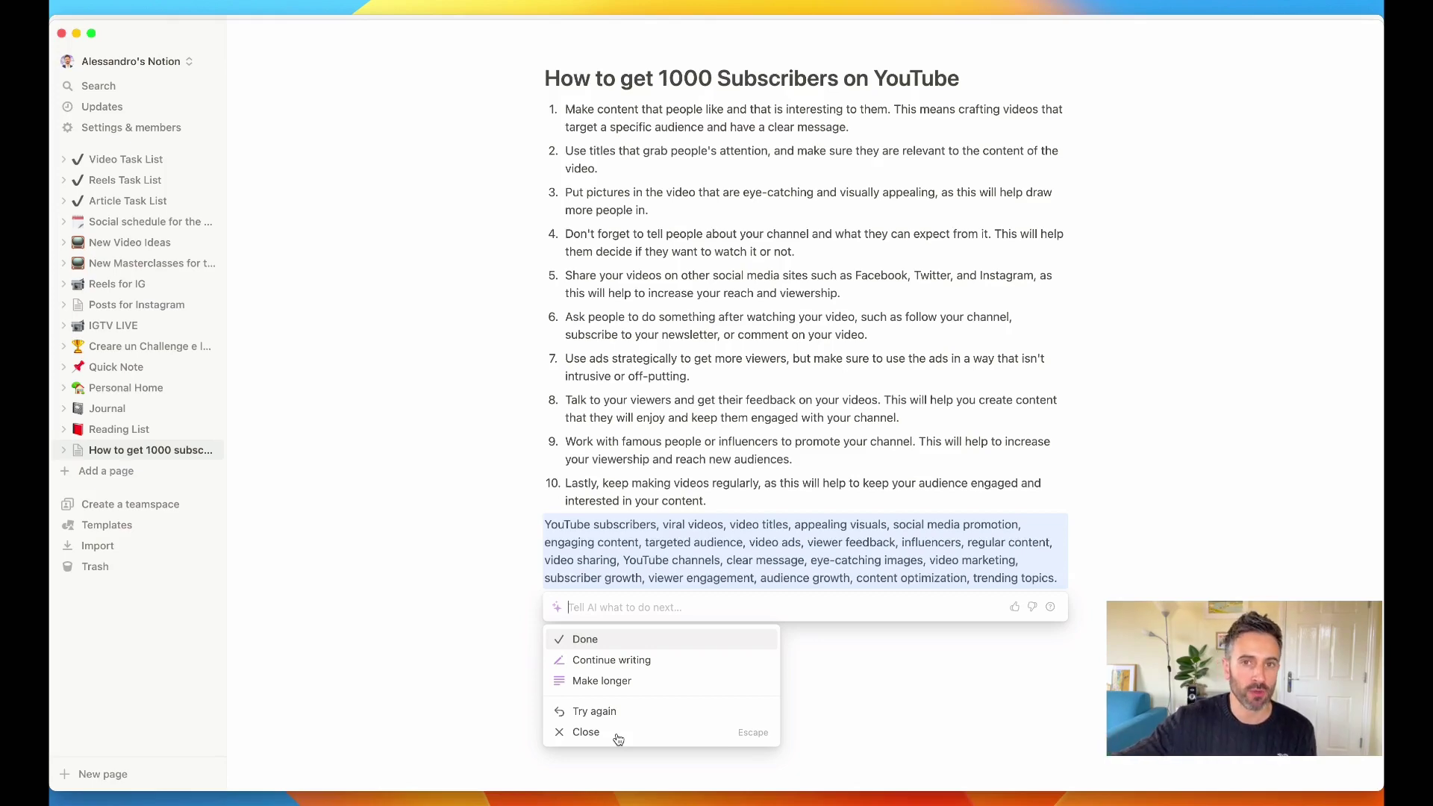
{"action": "left_click", "coordinate": [618, 738]}
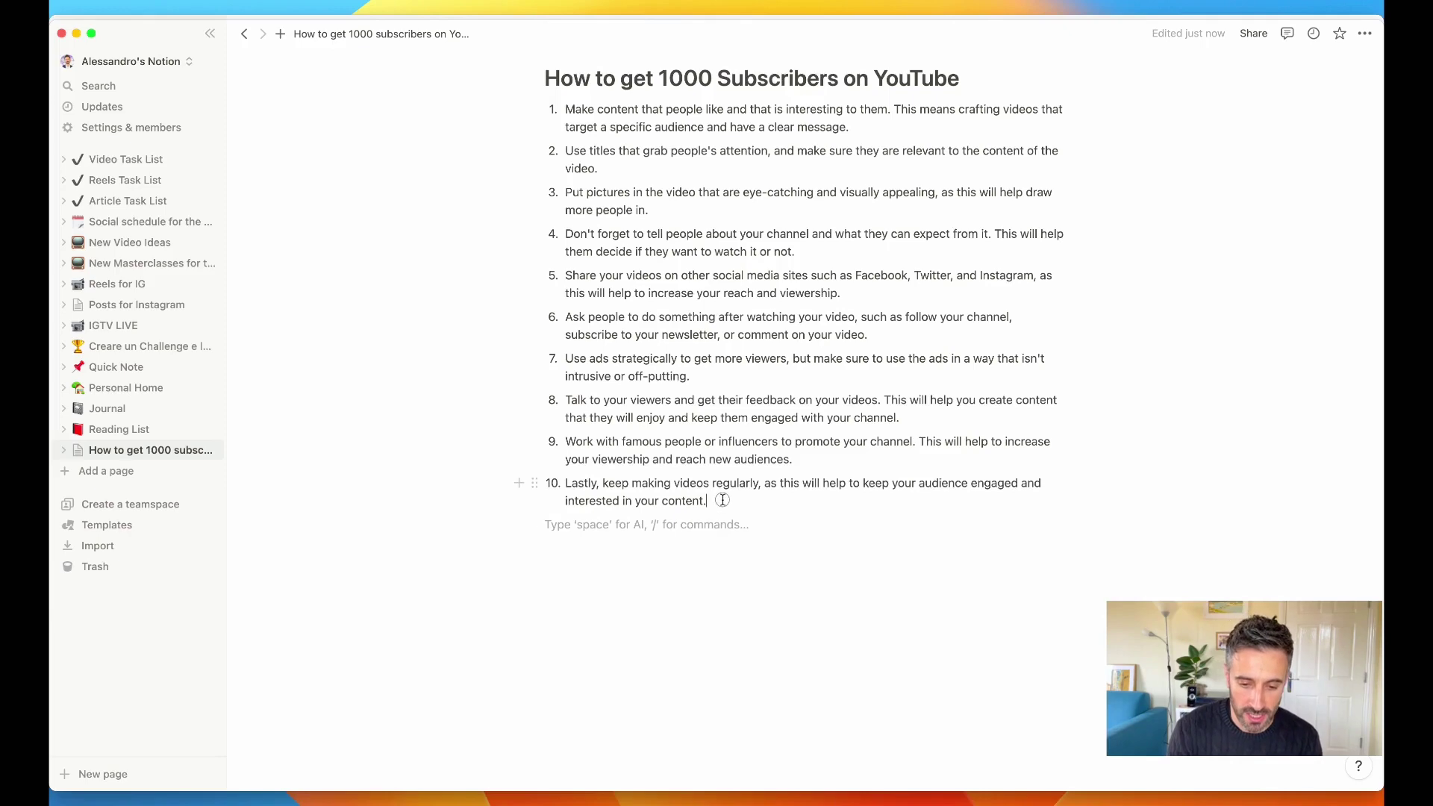
Have the AI create 5 youtube shorts from the copy of the full numbered list, and discard the output.
{"action": "left_click_drag", "start_coordinate": [725, 499], "coordinate": [553, 224]}
{"action": "left_click", "coordinate": [545, 205]}
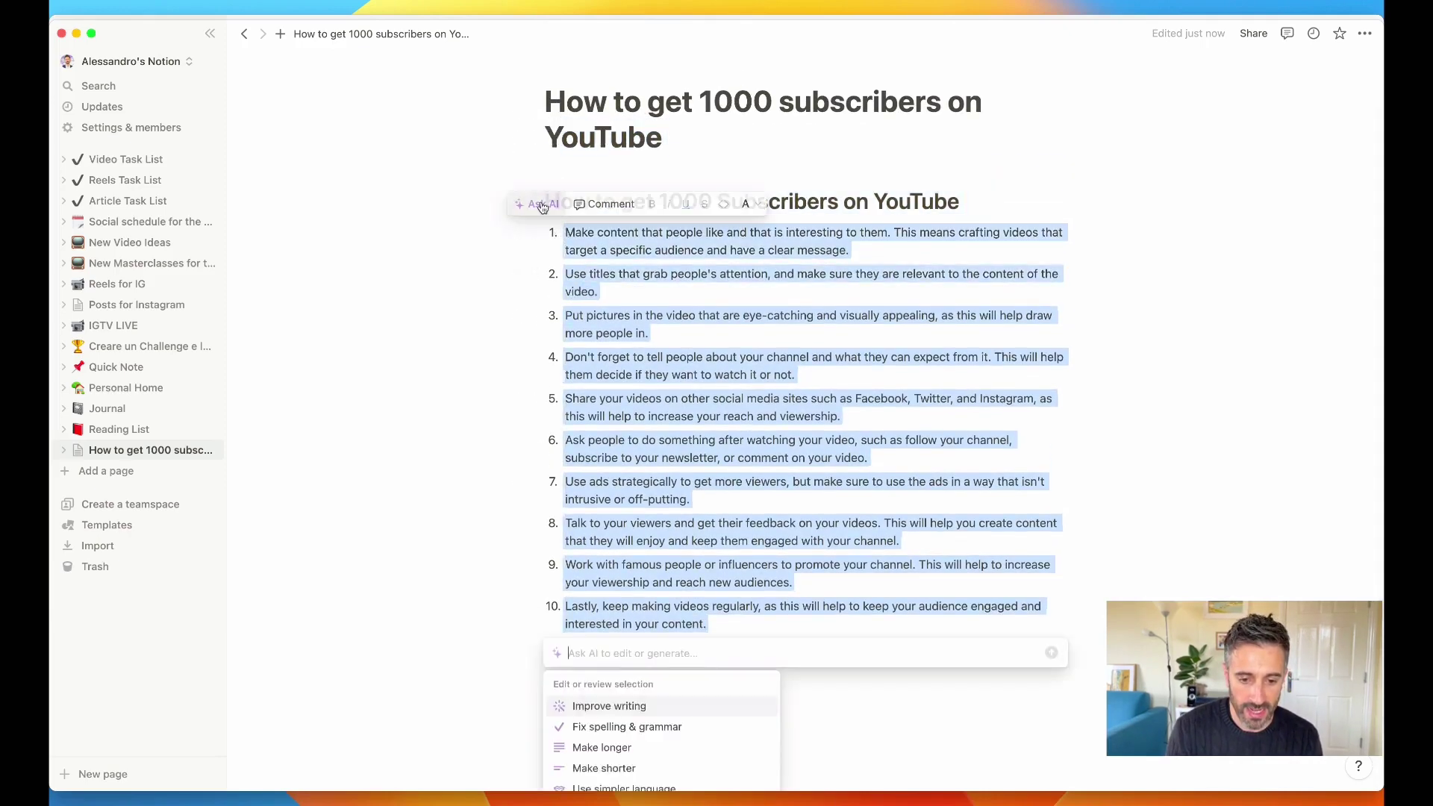
{"action": "type", "text": "cre"}
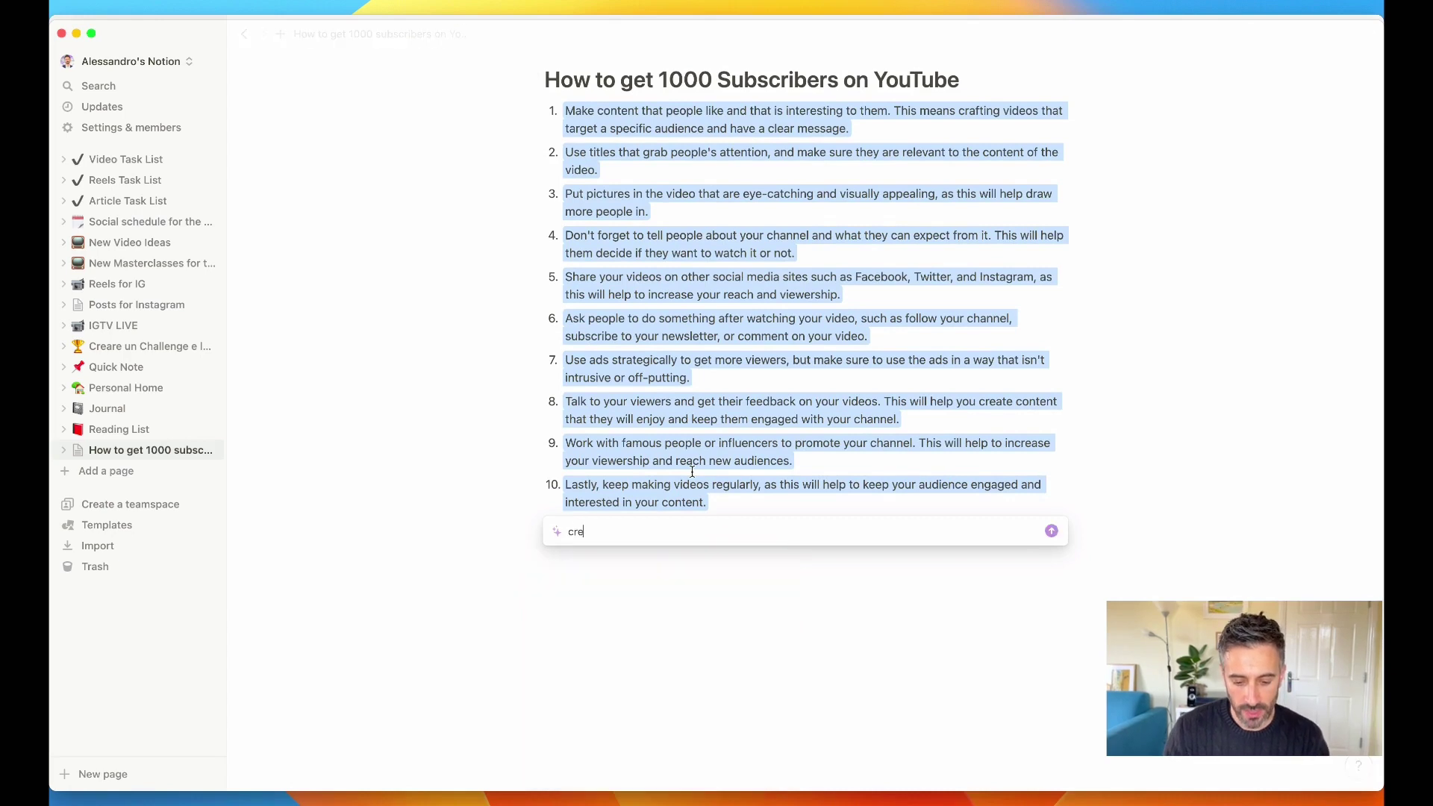
{"action": "type", "text": "ate 5 y"}
{"action": "key", "text": "BackSpace"}
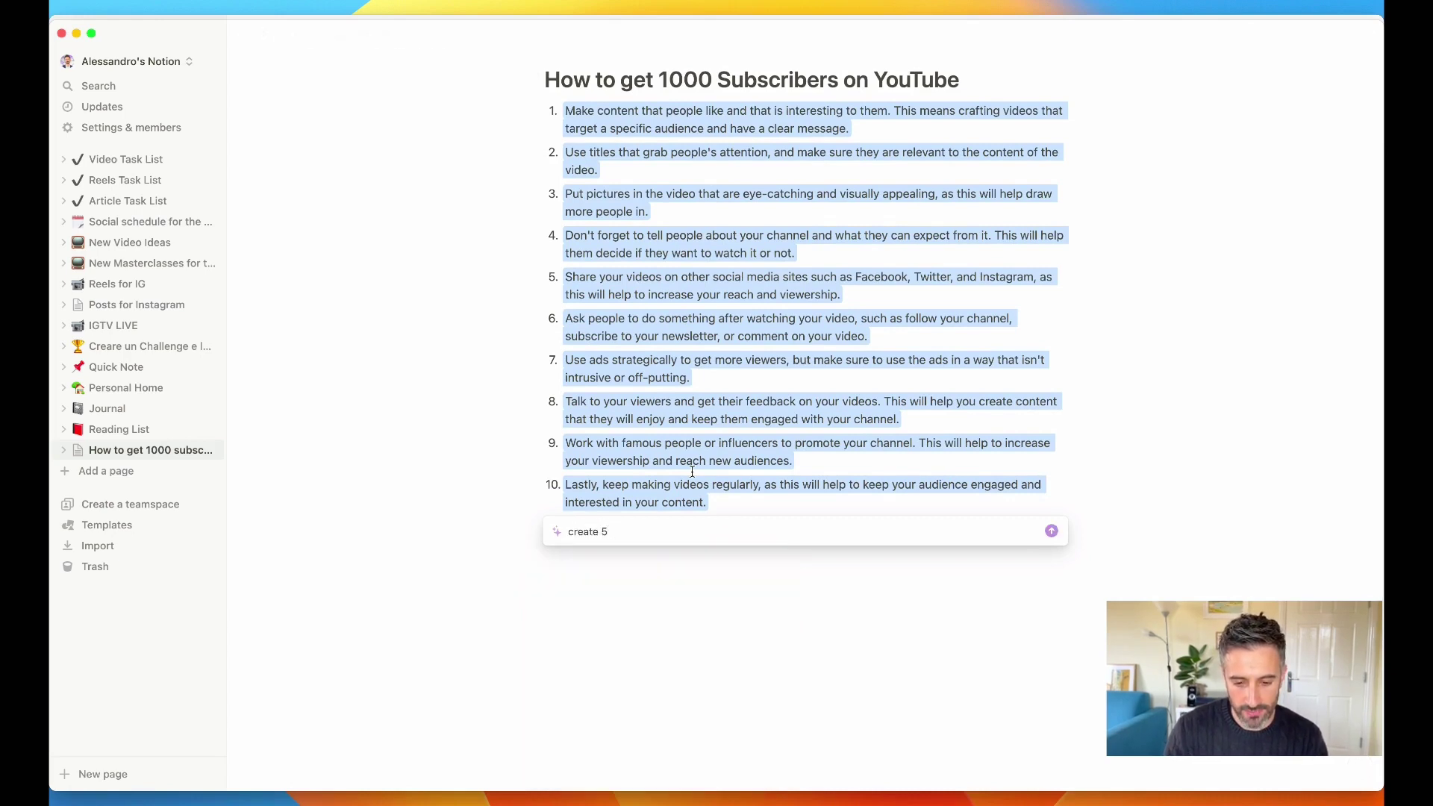
{"action": "type", "text": "youtube sho"}
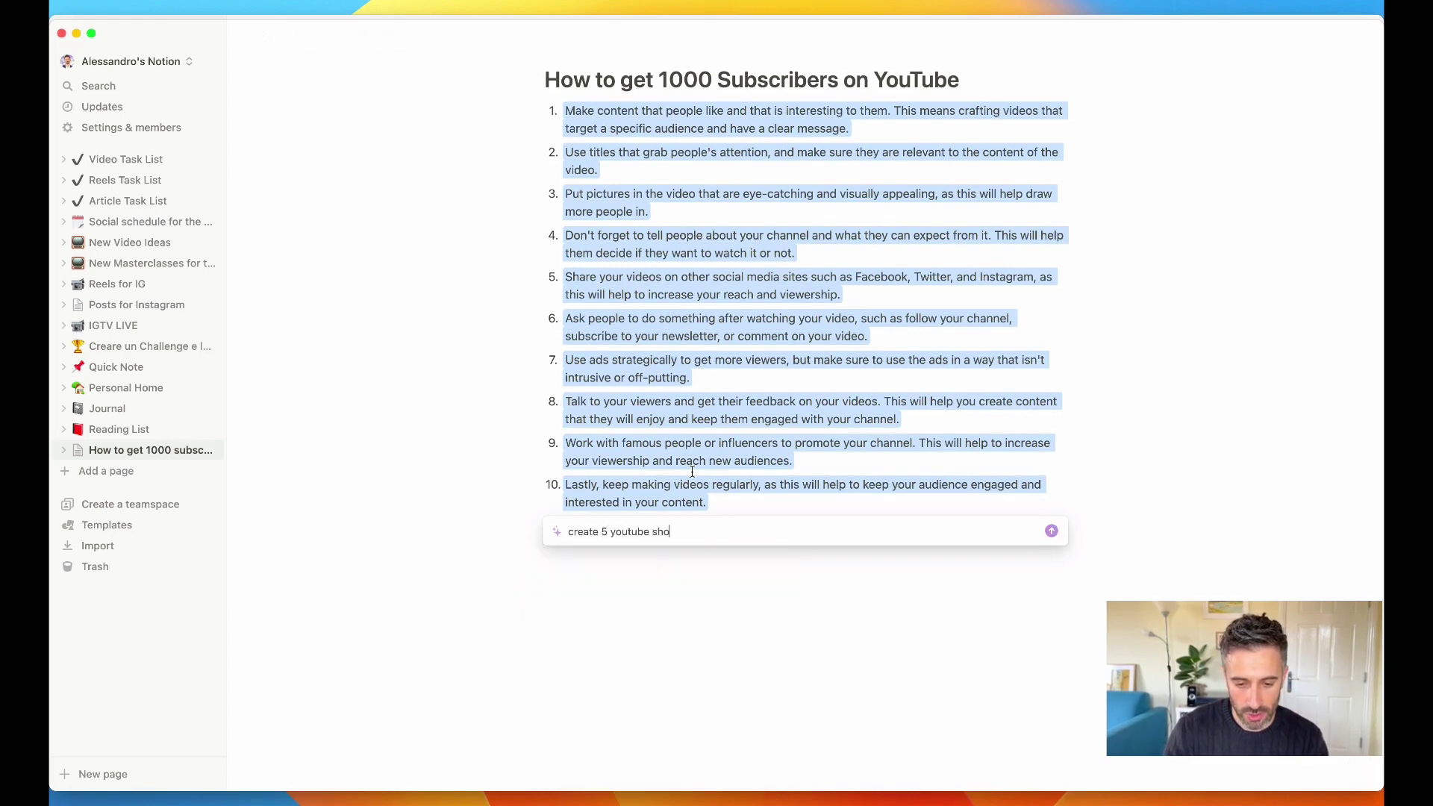
{"action": "type", "text": "rts from "}
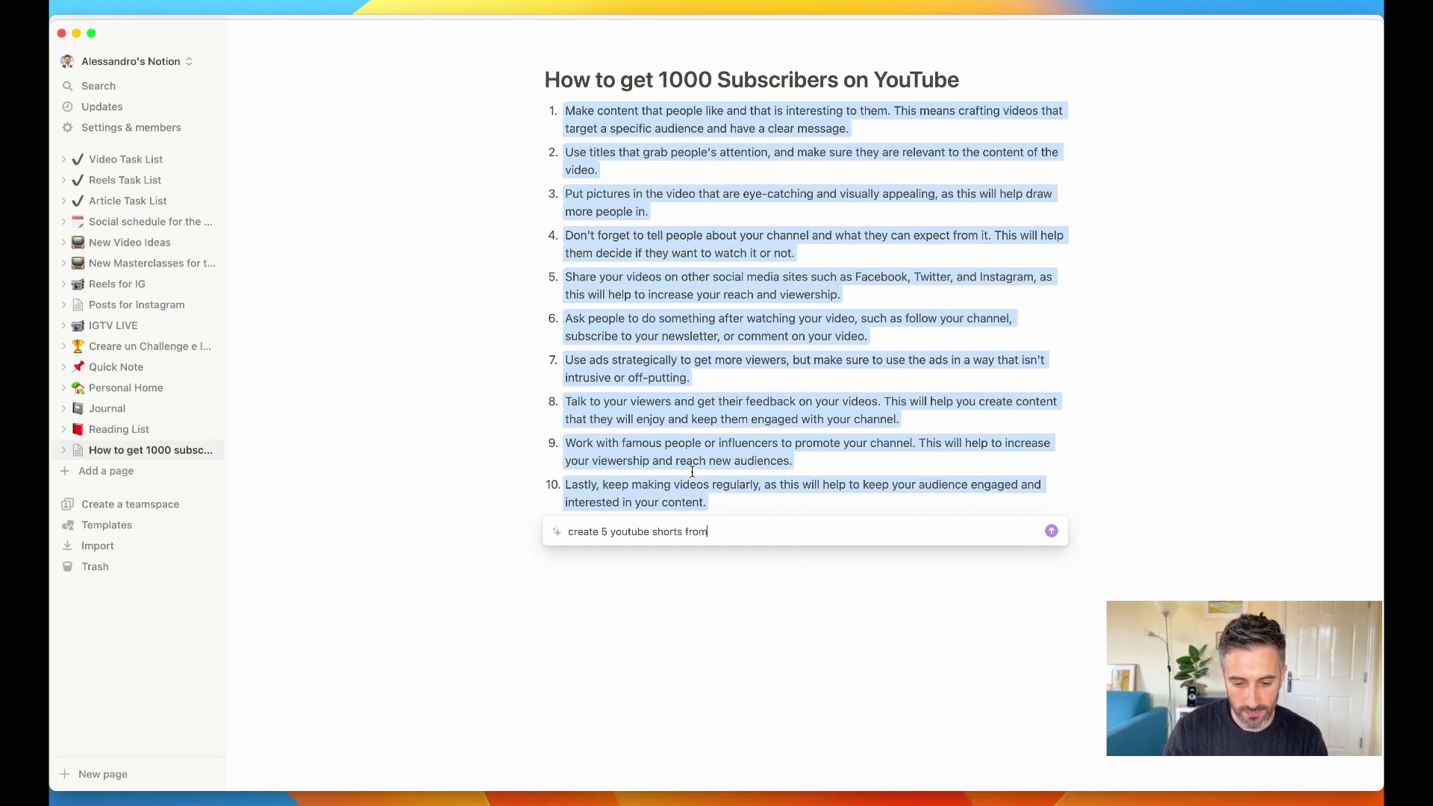
{"action": "type", "text": "this copy"}
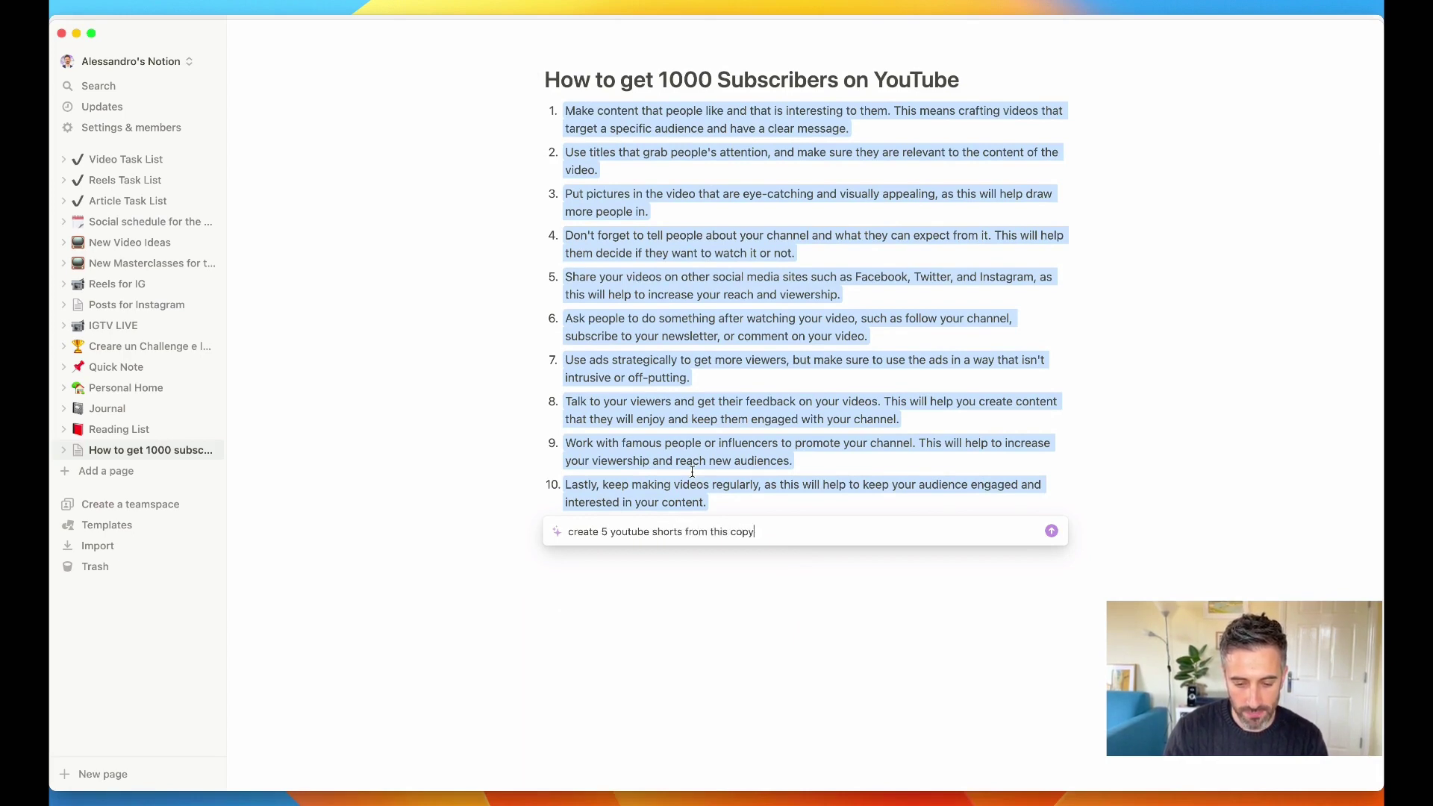
{"action": "key", "text": "Return"}
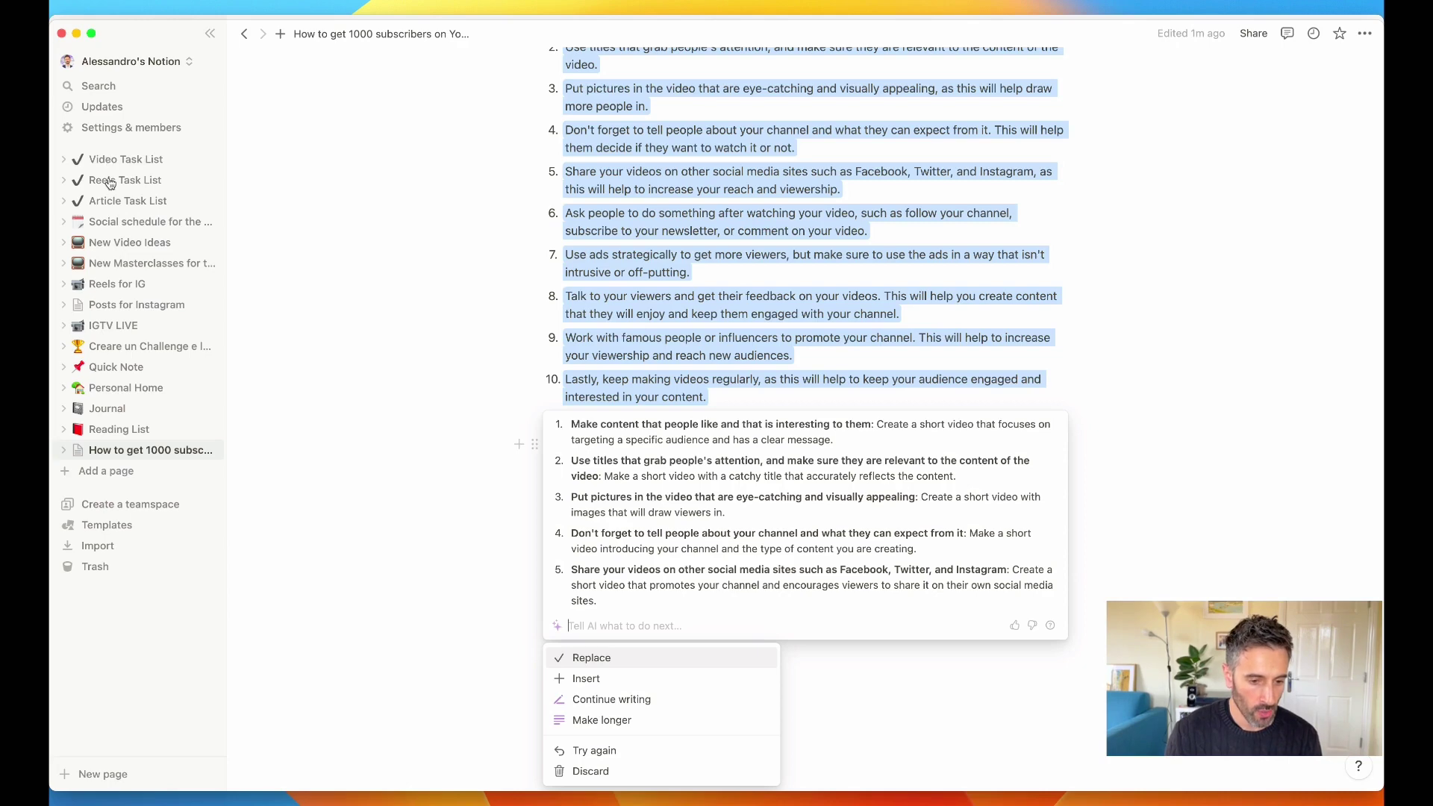
{"action": "left_click", "coordinate": [131, 245]}
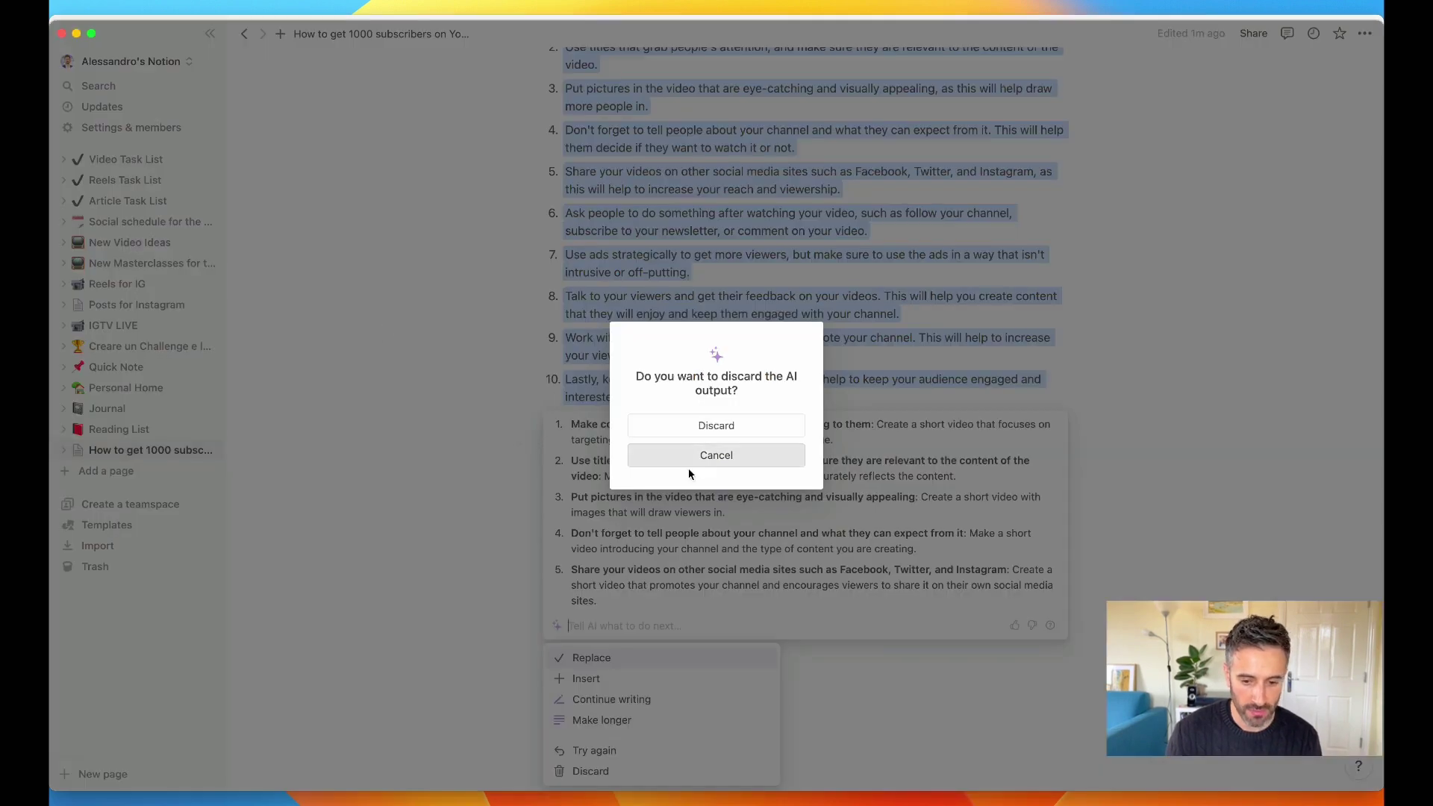
{"action": "left_click", "coordinate": [739, 433]}
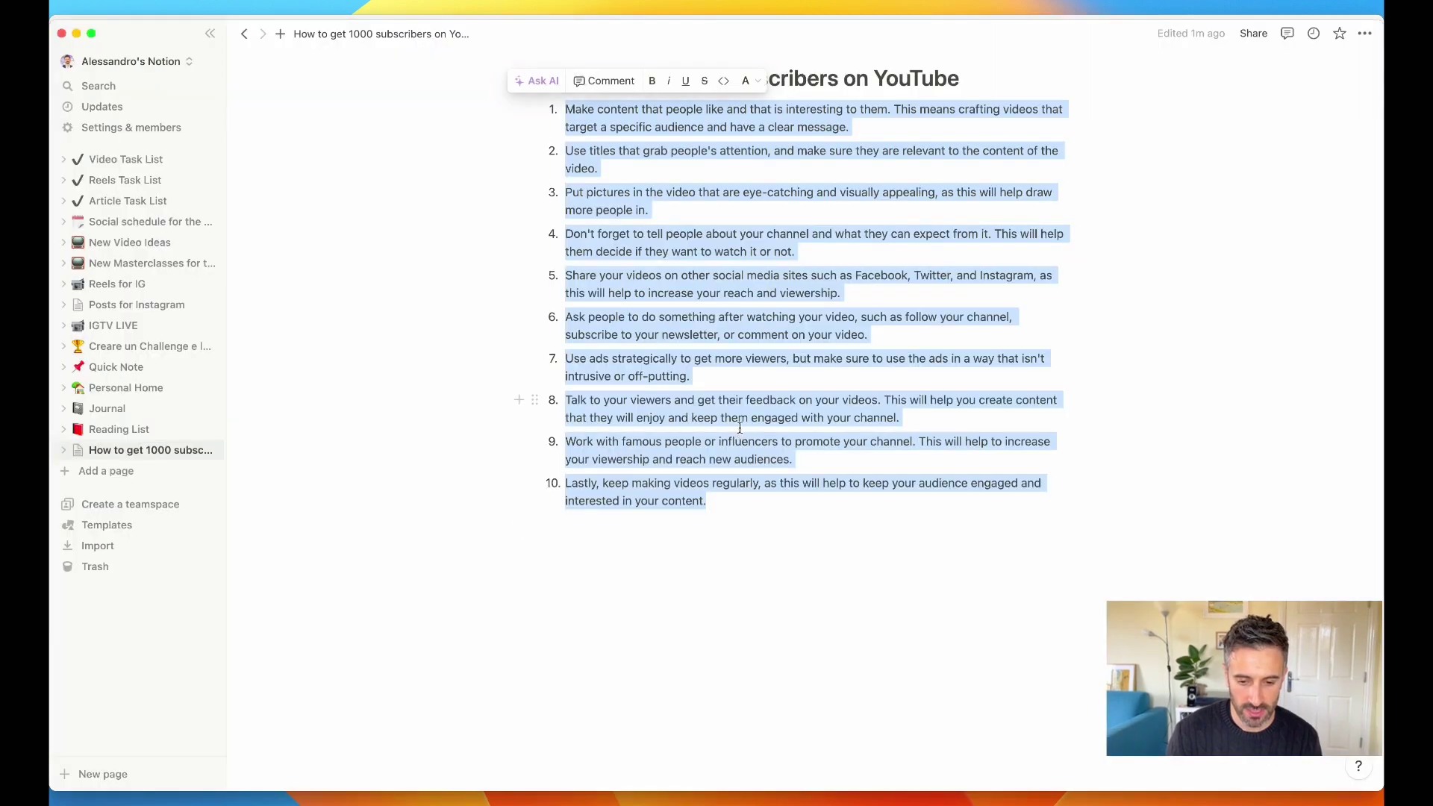
Open the How to Use Instagram Stories to Sell Products or Services page from the New Video Ideas board and skim its article.
{"action": "left_click", "coordinate": [118, 240]}
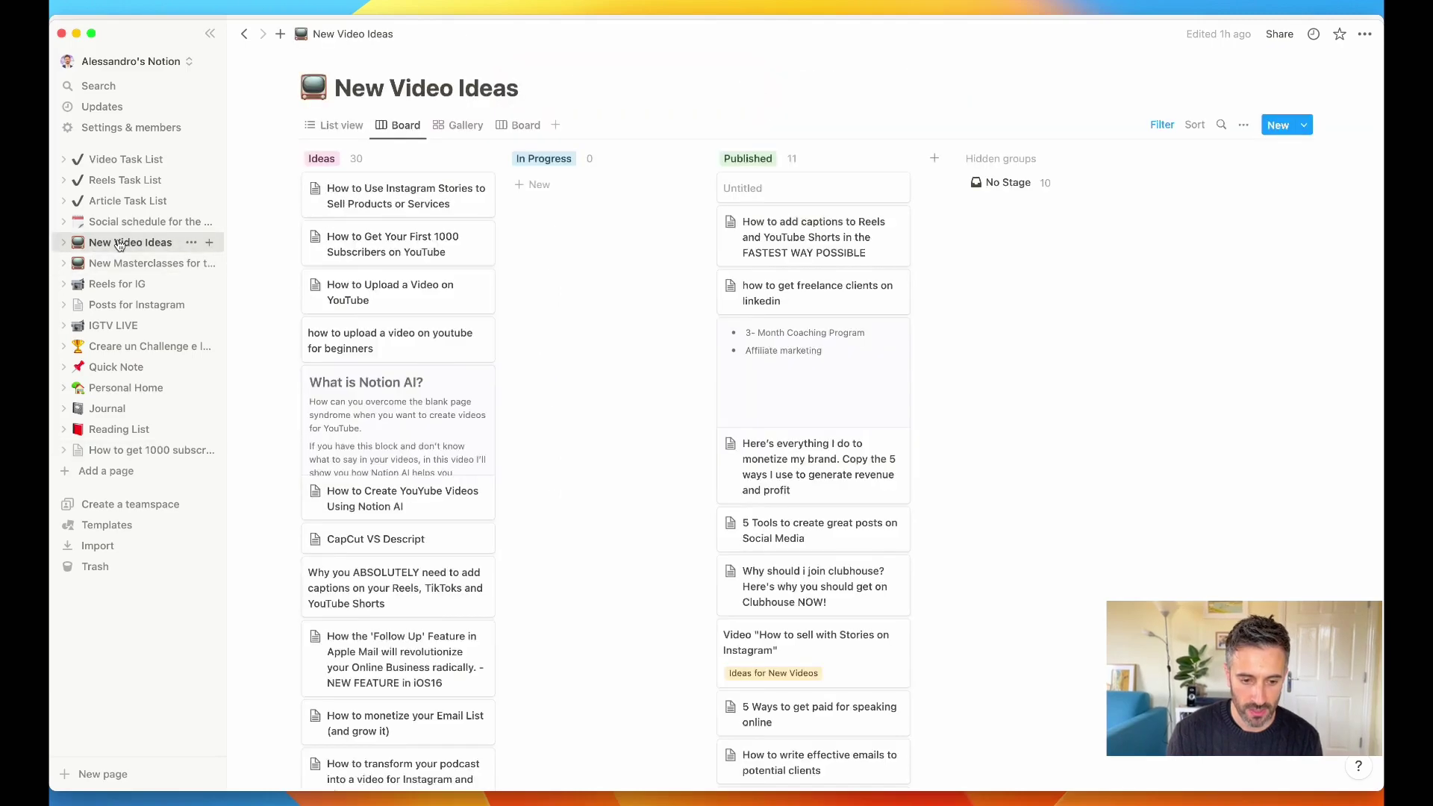
{"action": "left_click", "coordinate": [379, 248]}
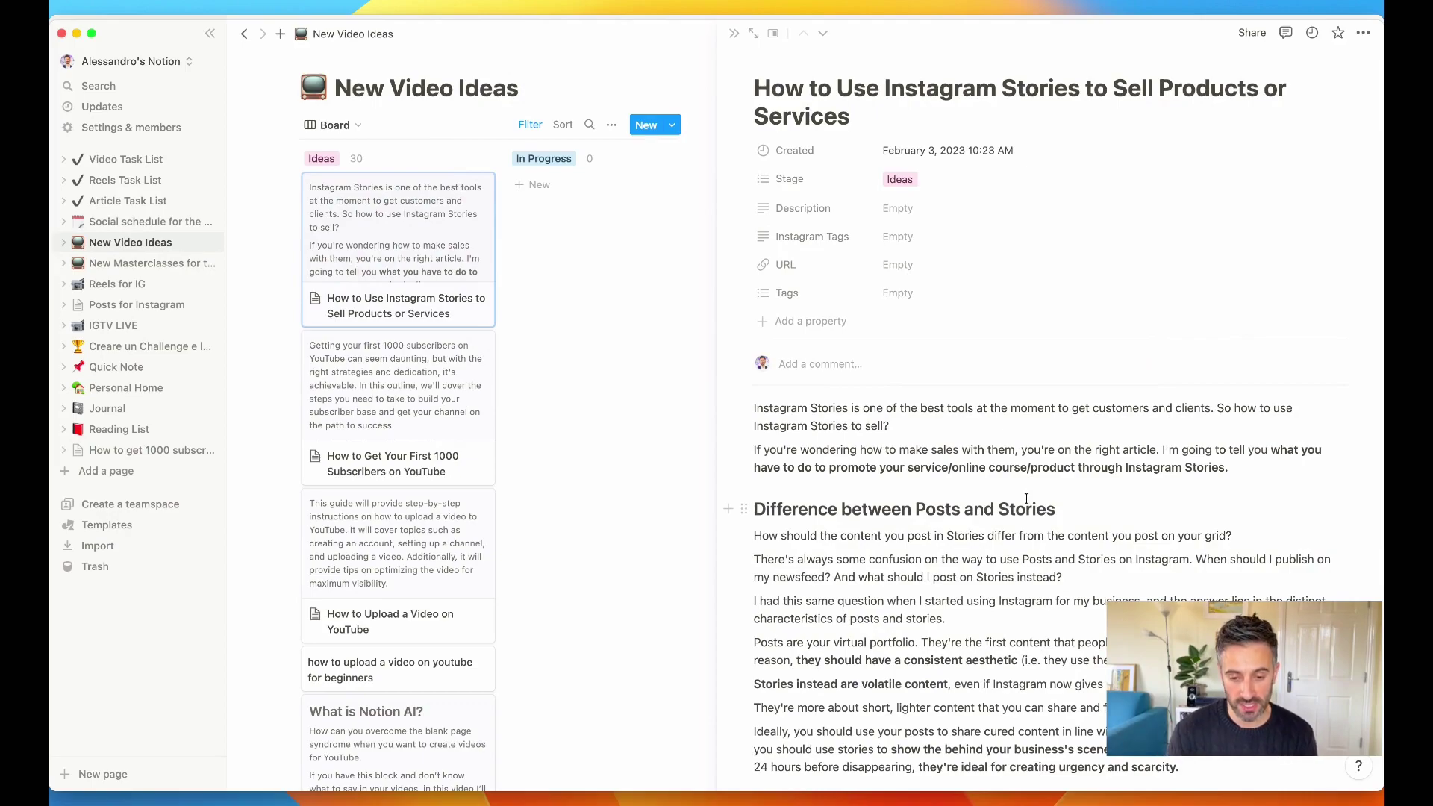
{"action": "scroll", "coordinate": [941, 598], "scroll_direction": "down", "scroll_amount": 20}
{"action": "scroll", "coordinate": [940, 593], "scroll_direction": "up", "scroll_amount": 20}
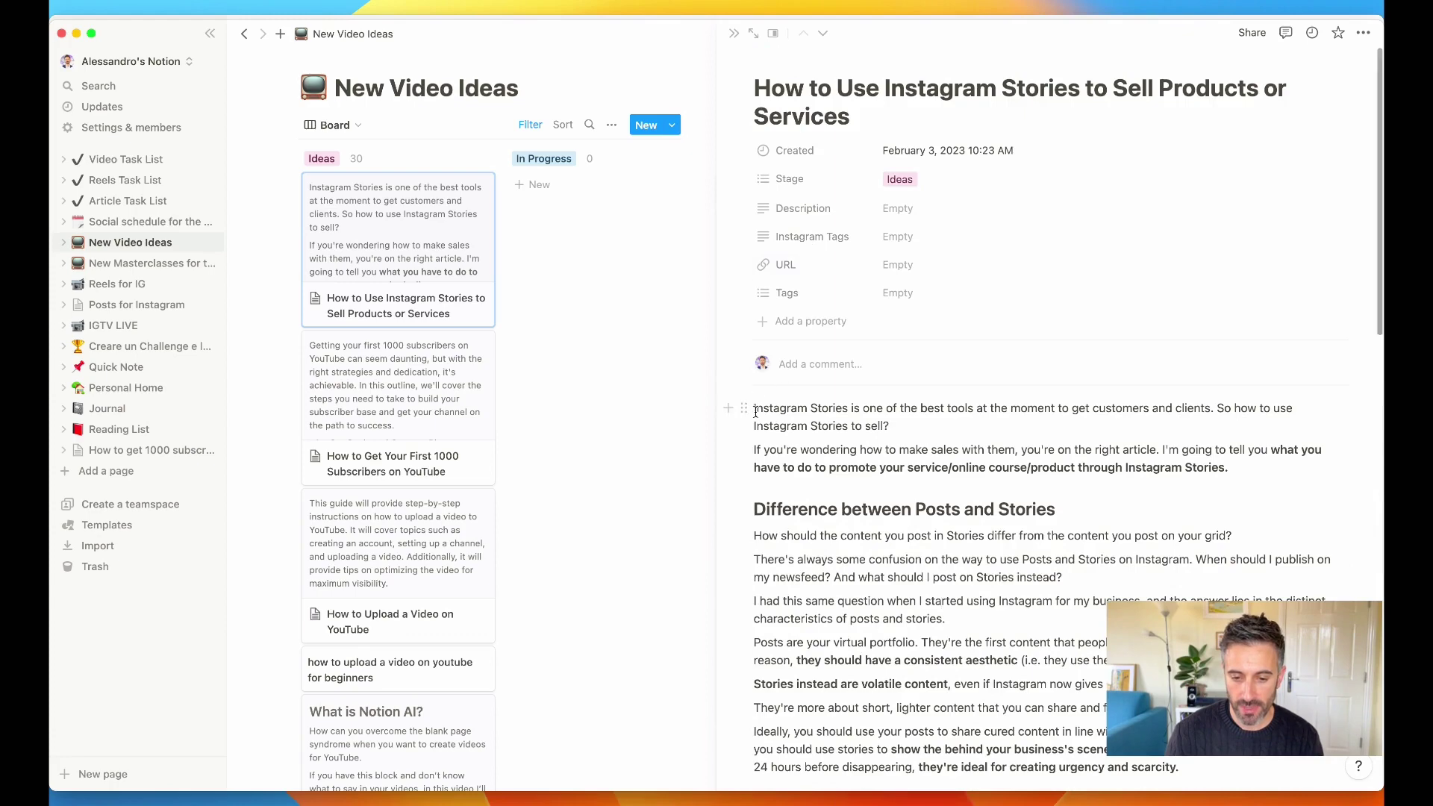
Have the AI create 5 youtube shorts from the whole Instagram Stories article and insert the list below the text.
{"action": "left_click_drag", "start_coordinate": [747, 409], "coordinate": [974, 802]}
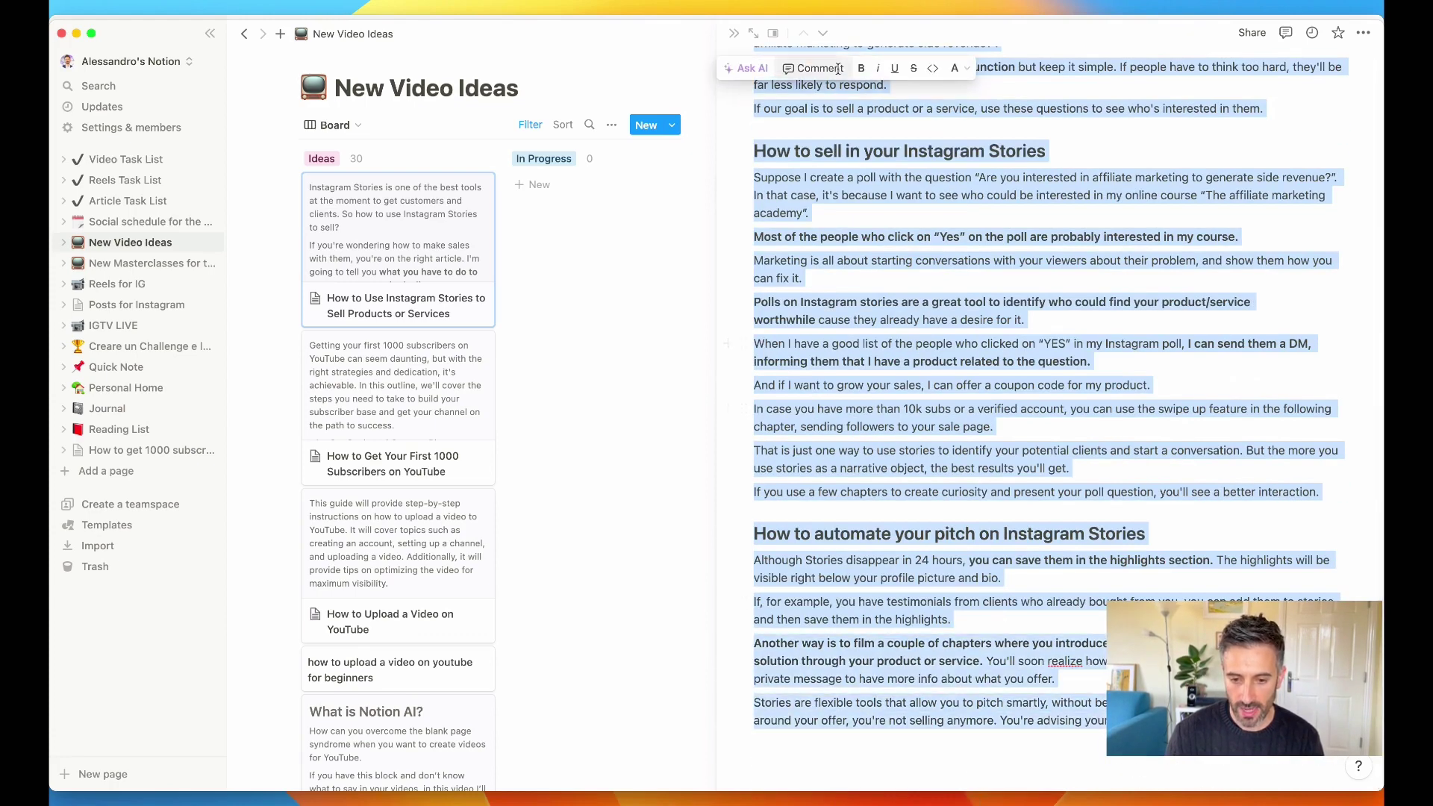
{"action": "left_click", "coordinate": [746, 68]}
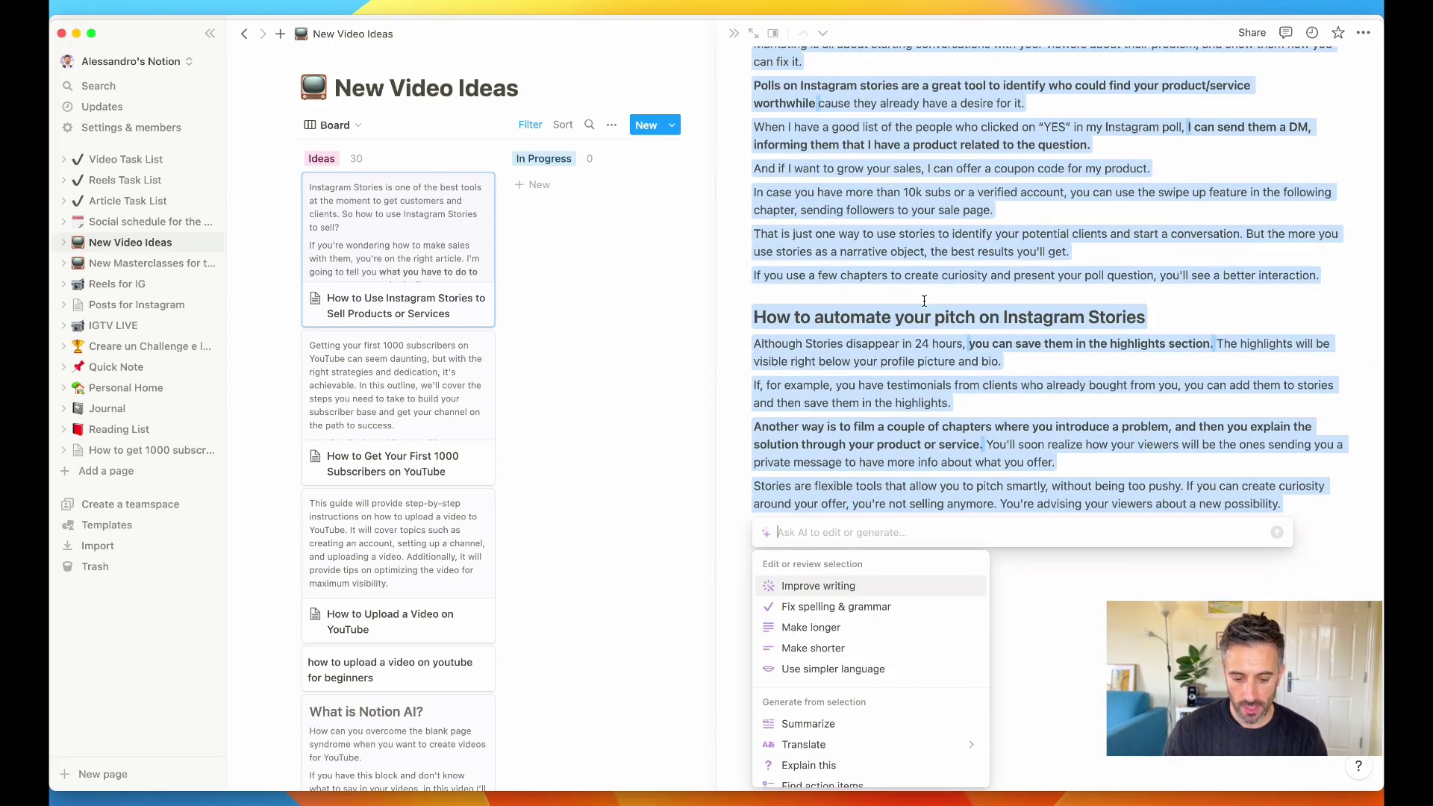
{"action": "type", "text": "create 5 sho"}
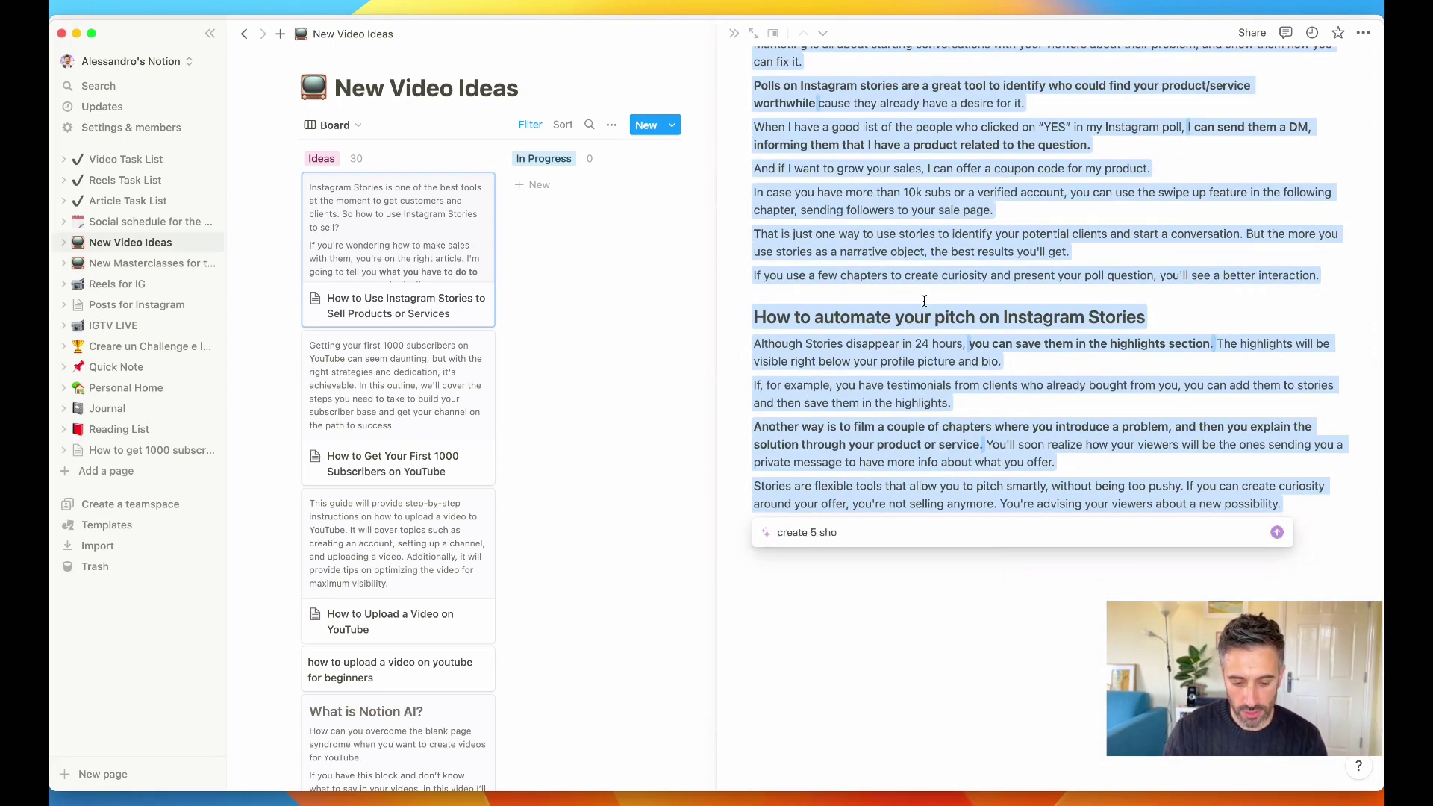
{"action": "type", "text": "rts from this article"}
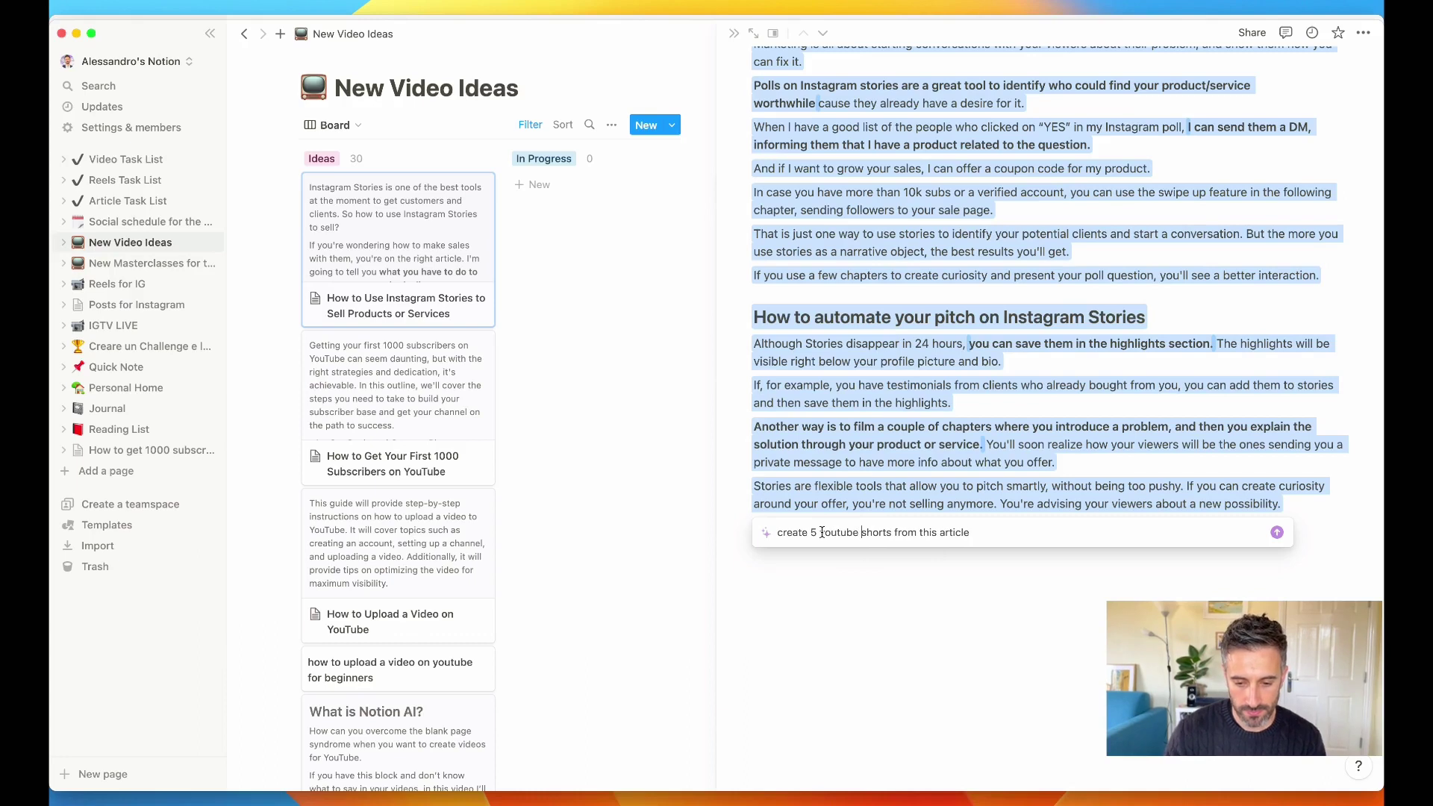
{"action": "key", "text": "Return"}
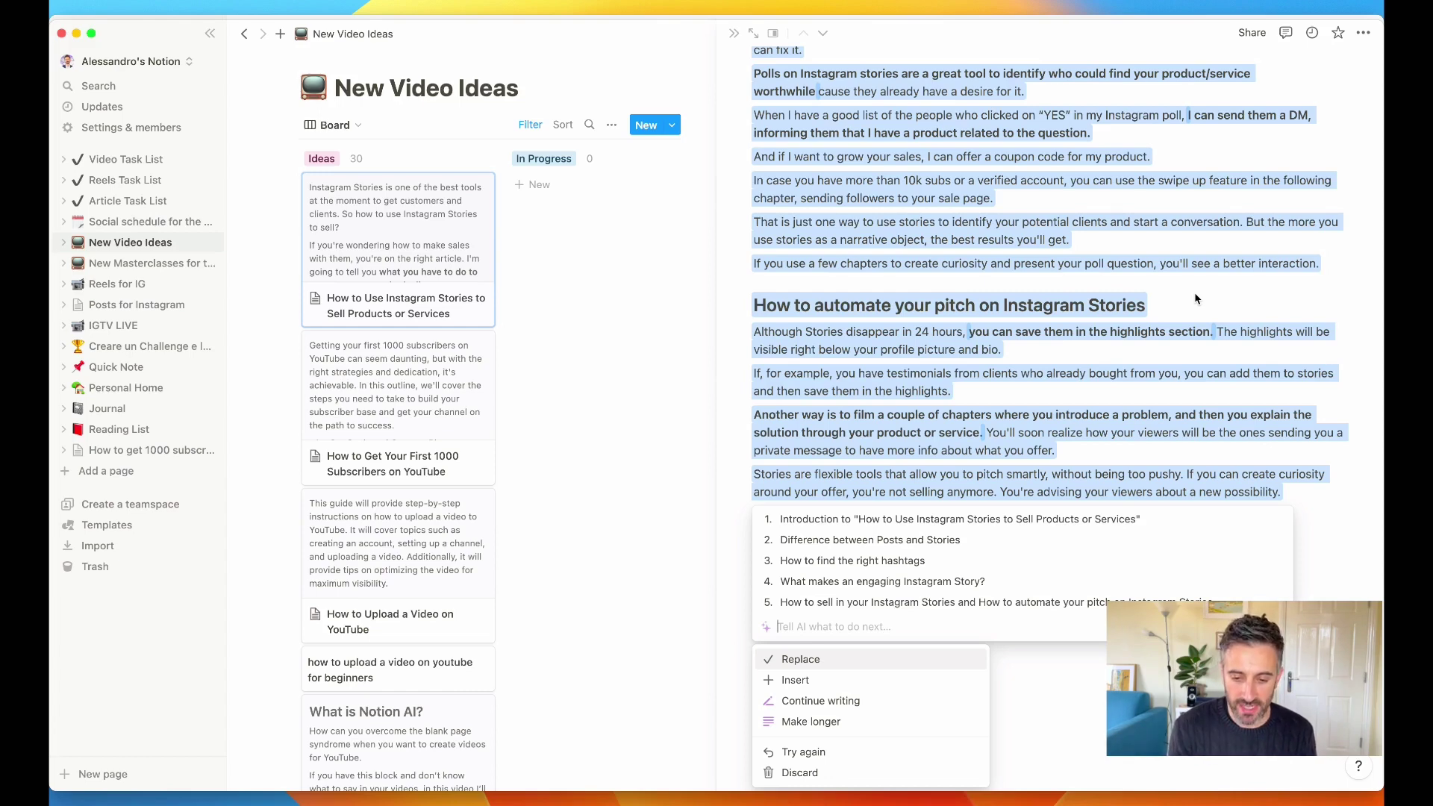
{"action": "key", "text": "Return"}
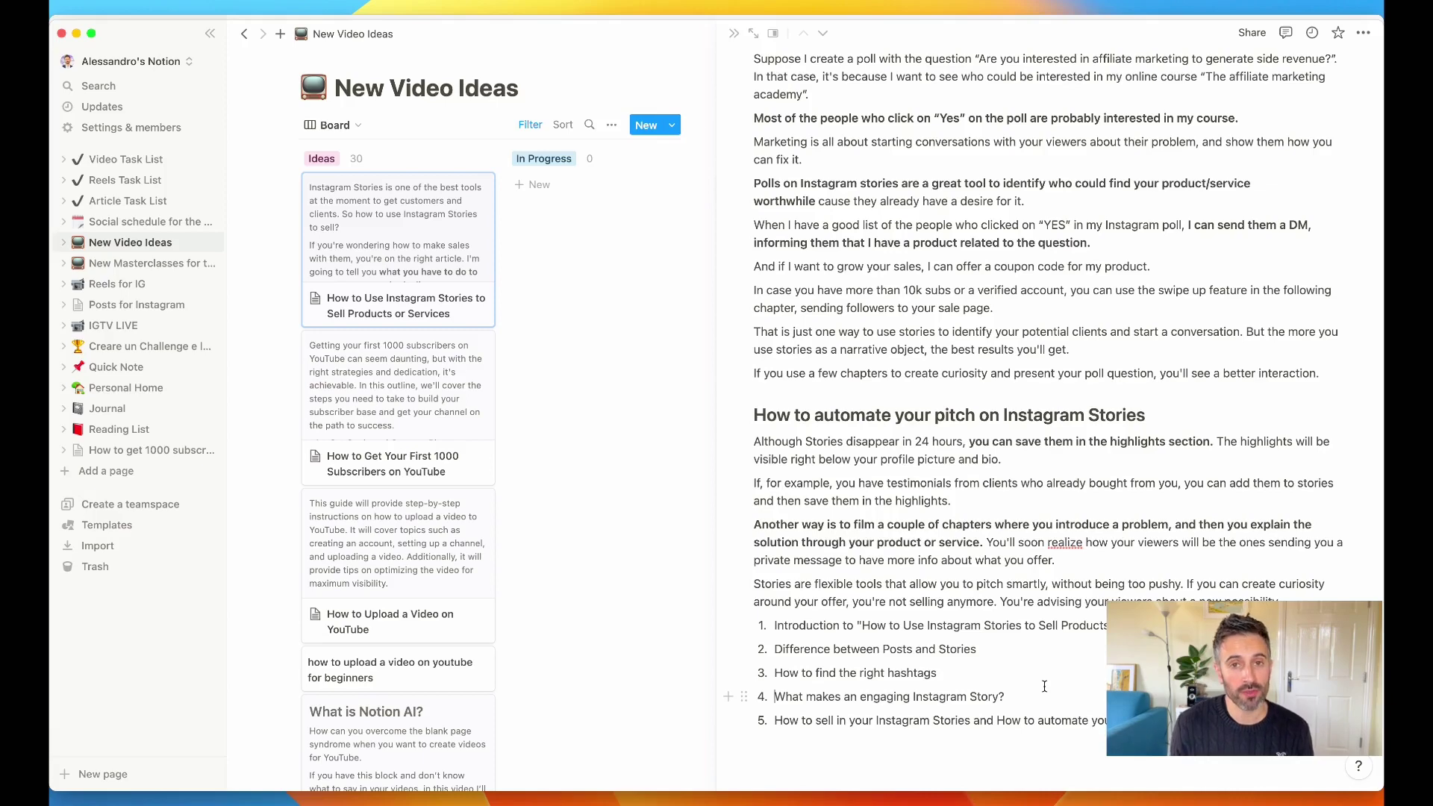
Have the AI make the "Difference between Posts and Stories" list item longer and insert the result below it.
{"action": "triple_click", "coordinate": [877, 648]}
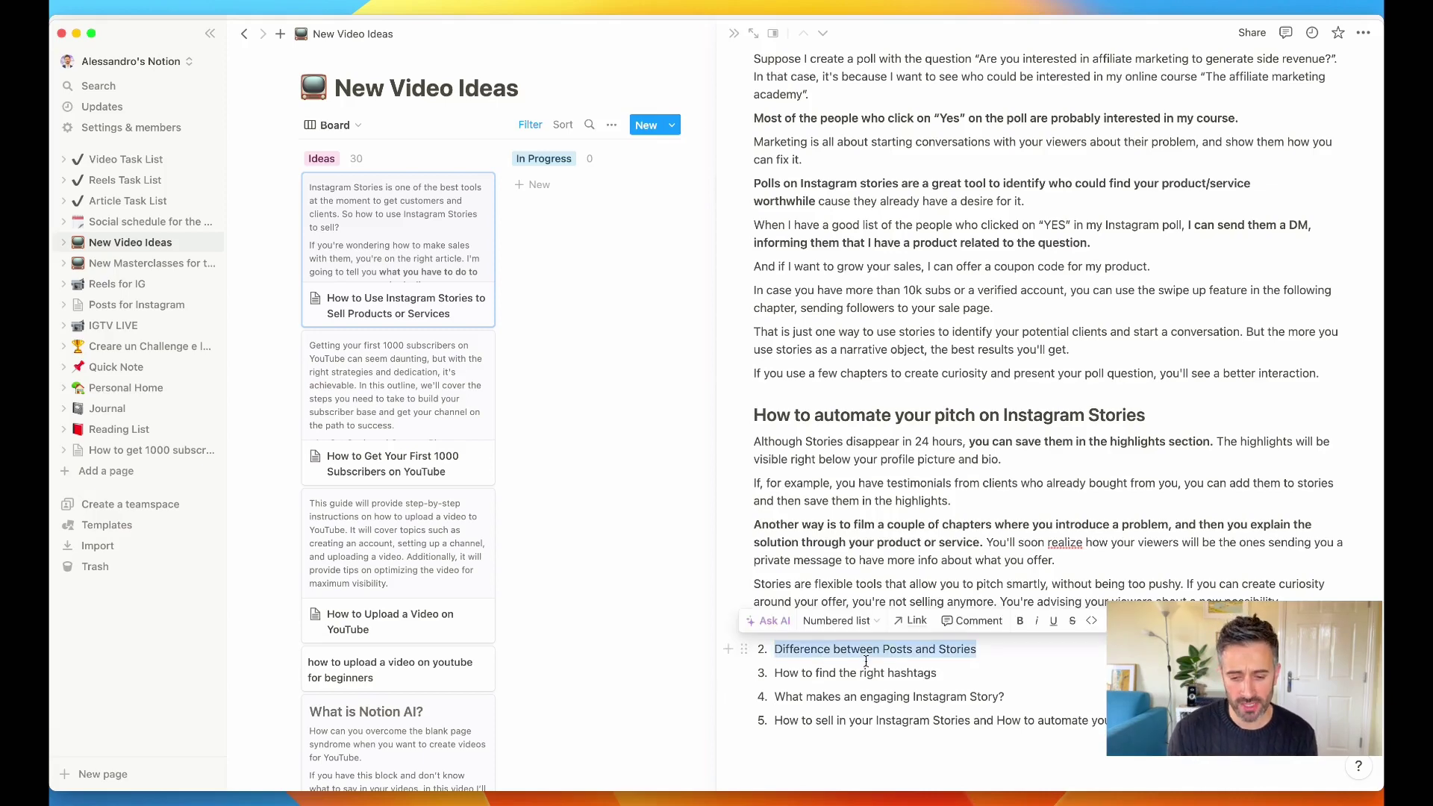
{"action": "left_click", "coordinate": [775, 627]}
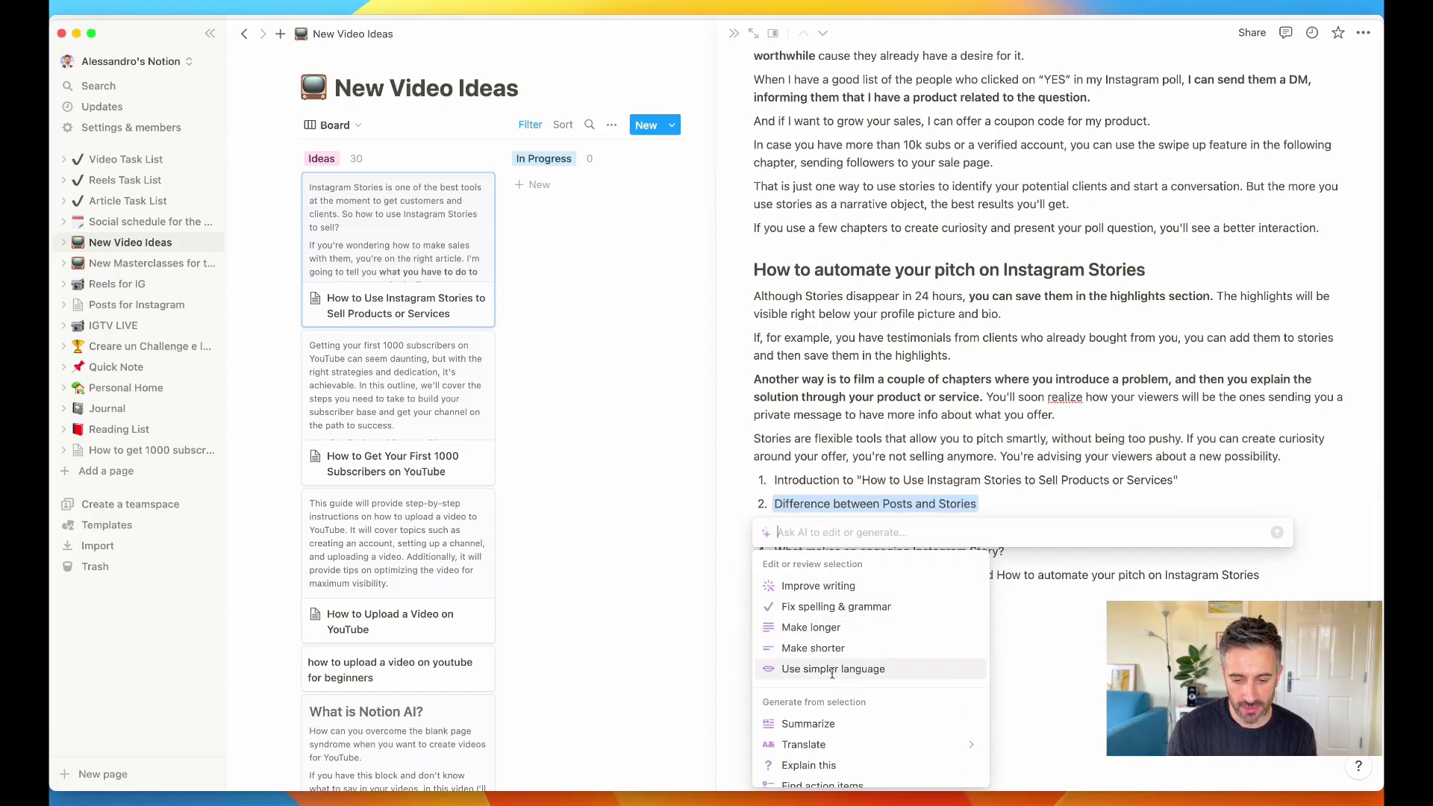
{"action": "left_click", "coordinate": [826, 635]}
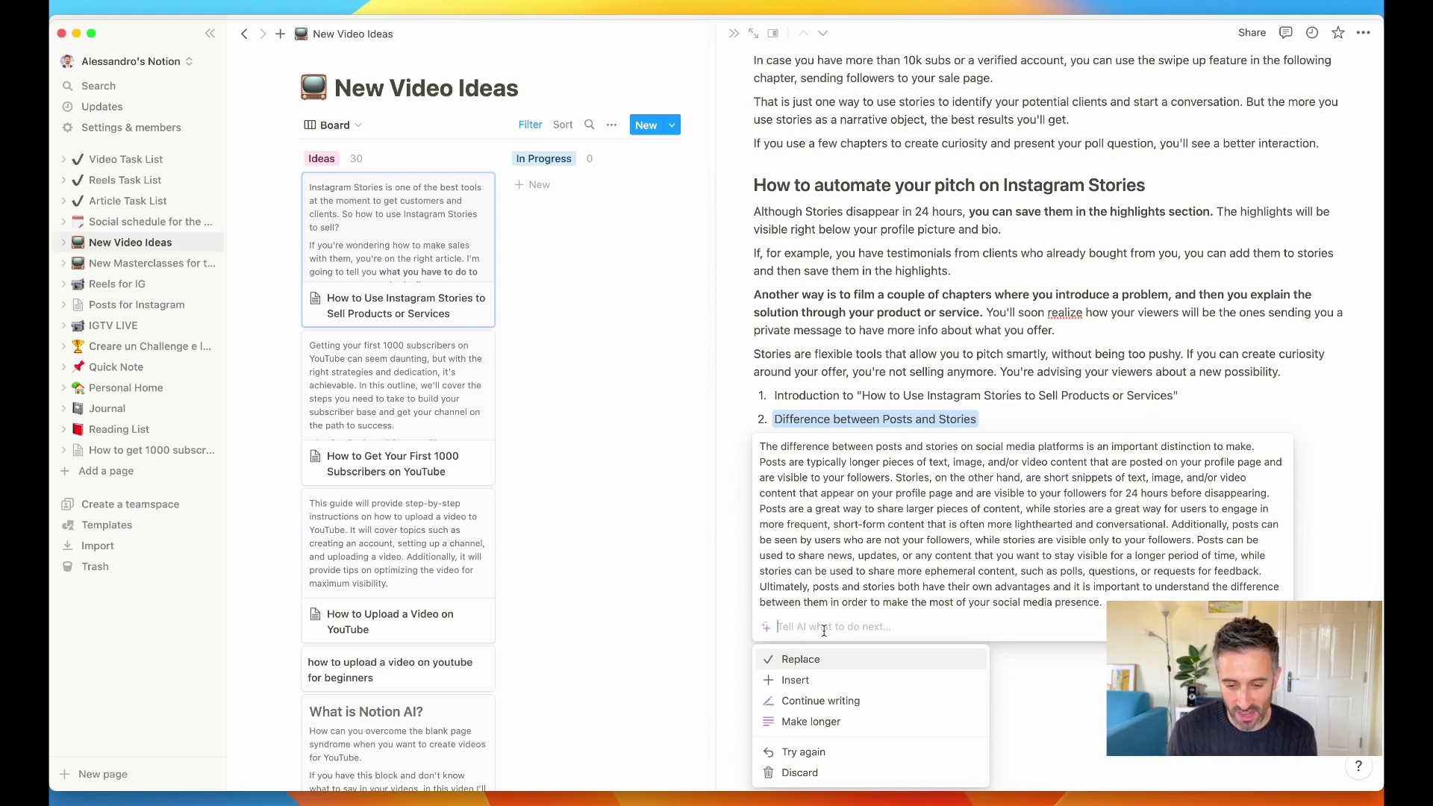
{"action": "left_click", "coordinate": [810, 681]}
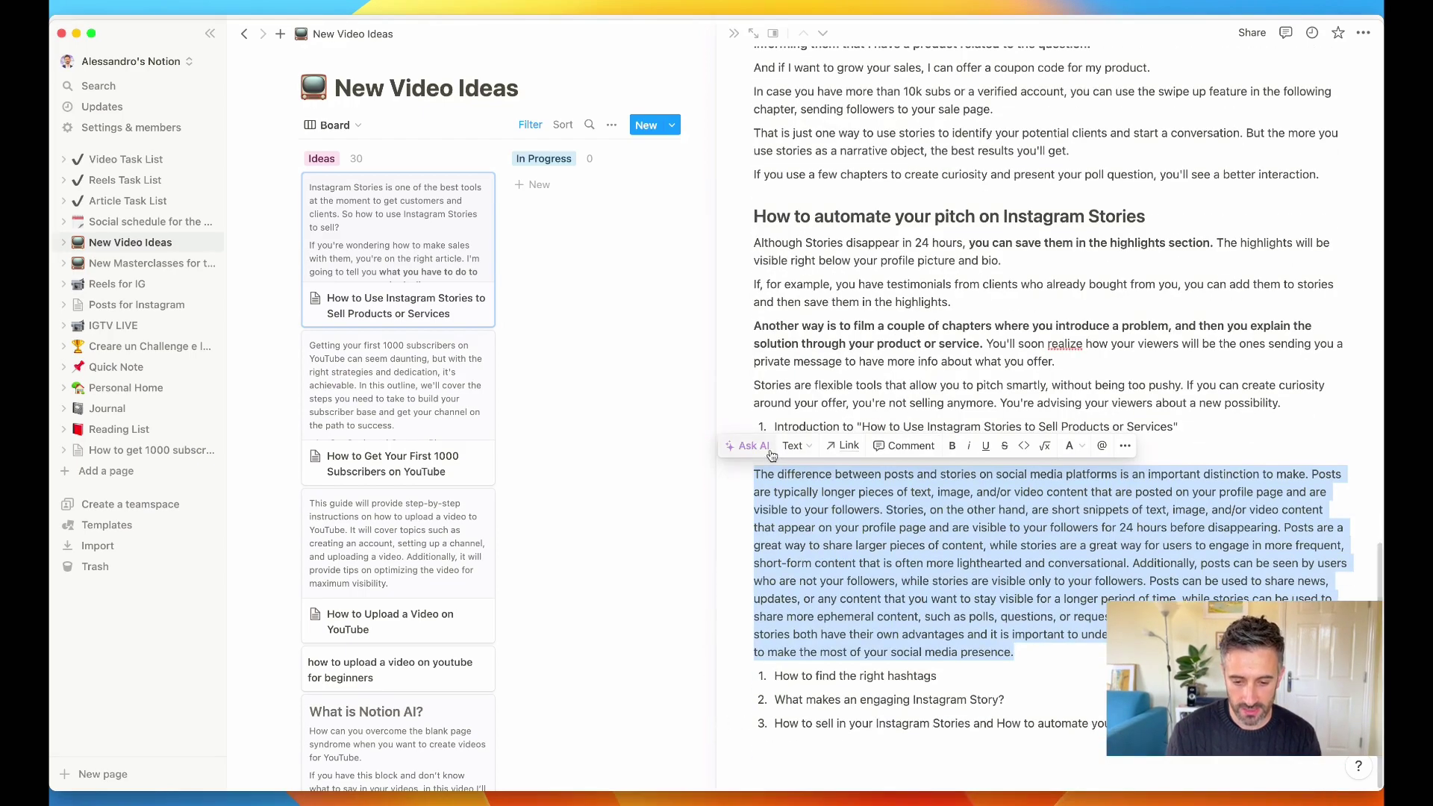
Have the AI make the posts-versus-stories paragraph shorter, insert that version below it, and request a still shorter version of the inserted text.
{"action": "left_click", "coordinate": [770, 452]}
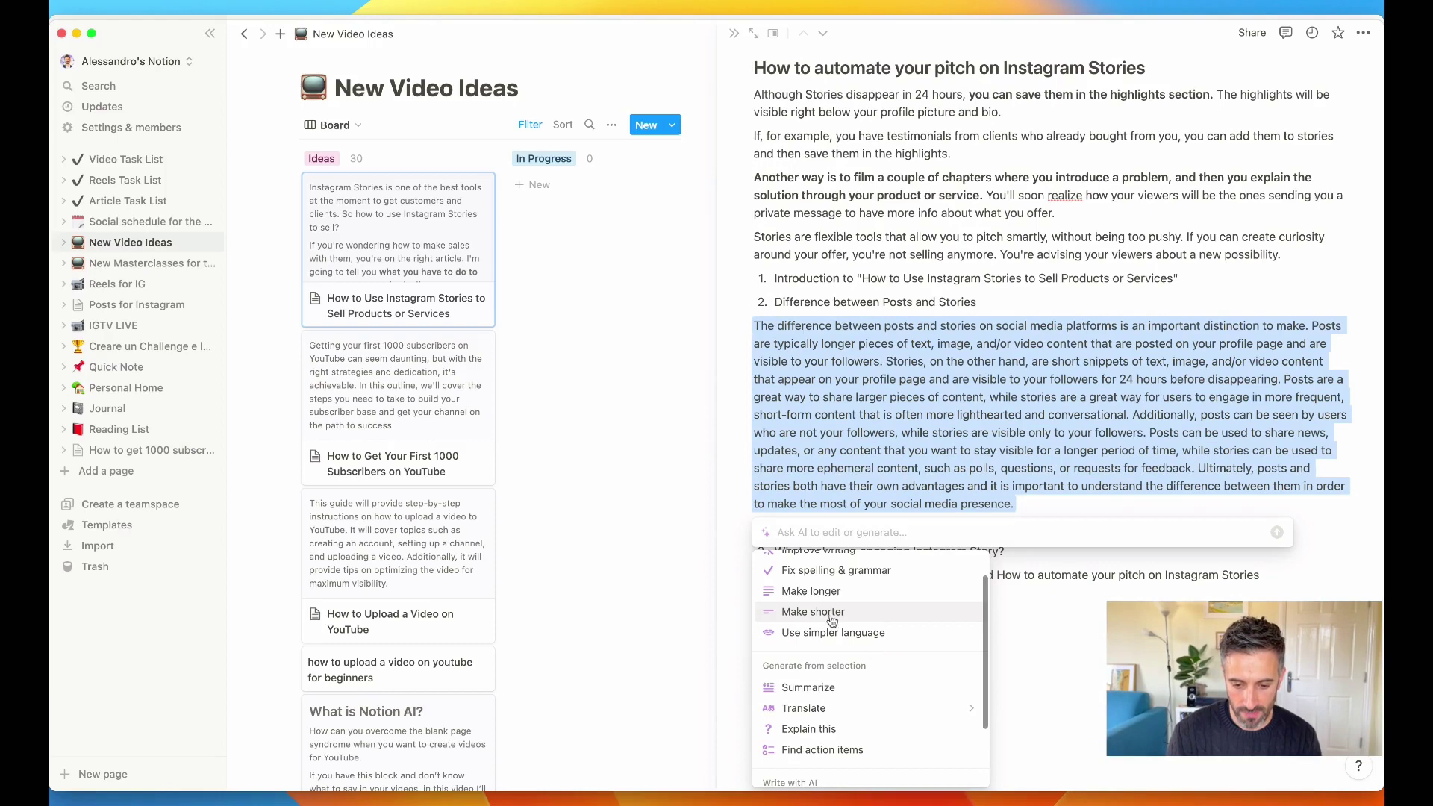
{"action": "left_click", "coordinate": [832, 613]}
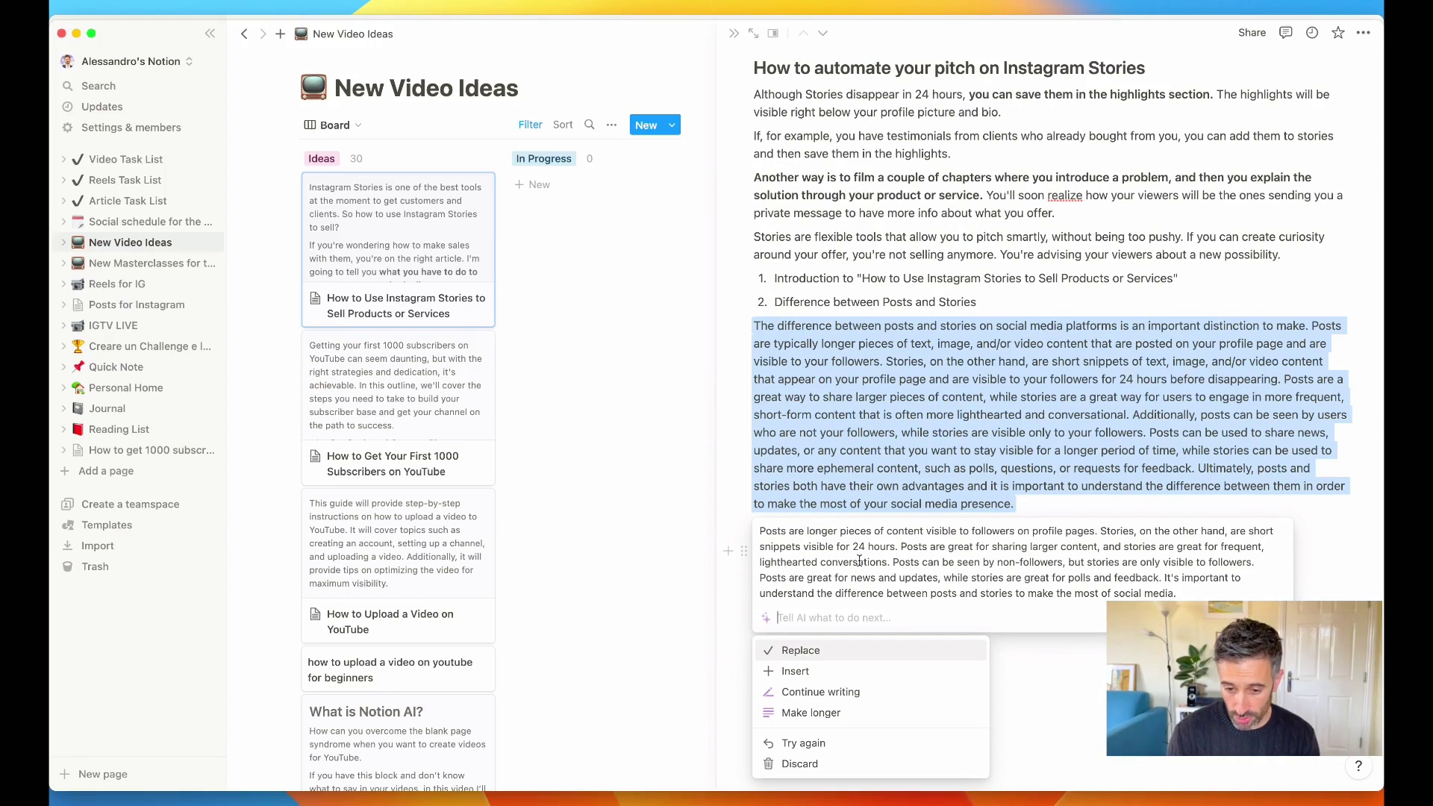
{"action": "left_click", "coordinate": [821, 671]}
{"action": "left_click", "coordinate": [749, 638]}
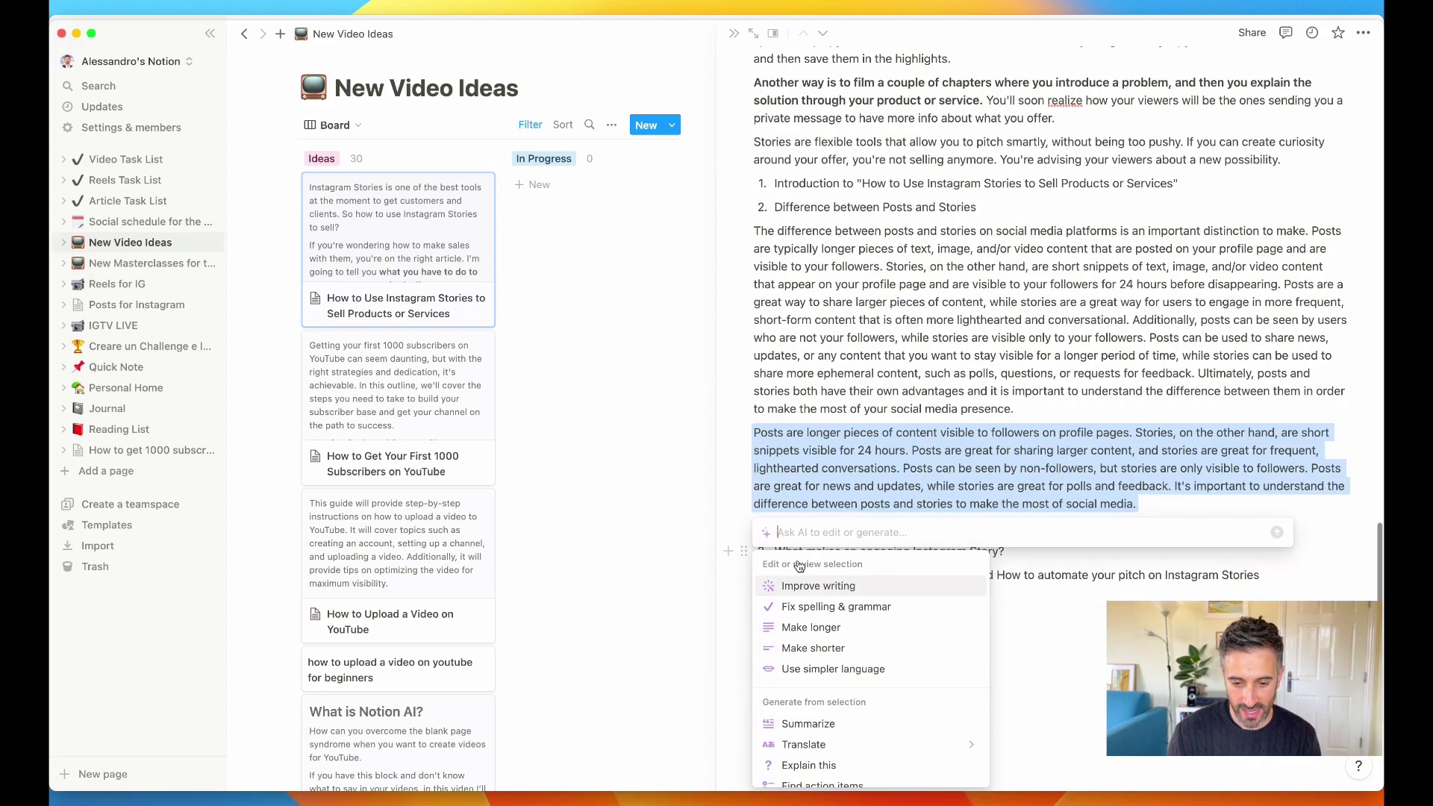
{"action": "left_click", "coordinate": [836, 648]}
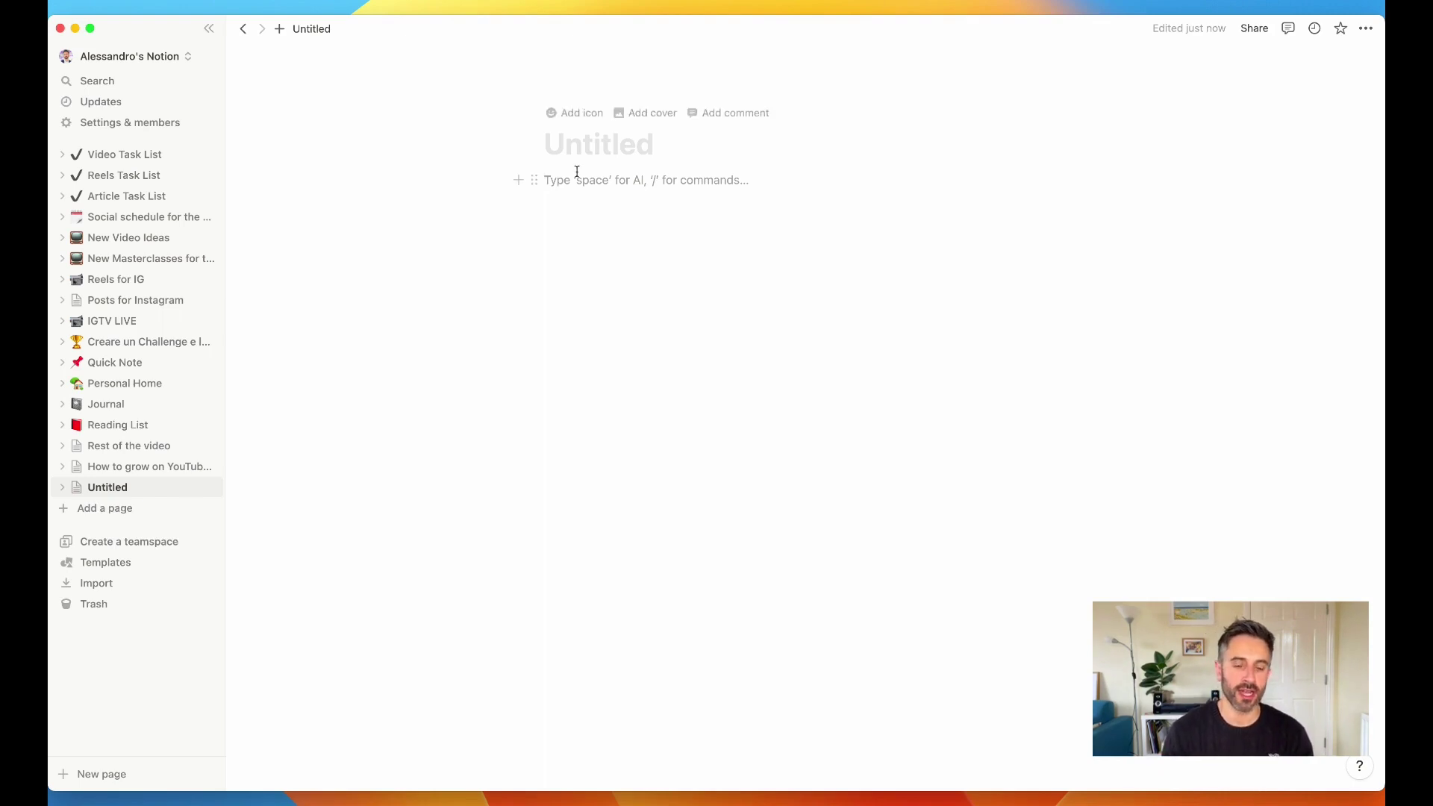
Have the AI write an outline about how to upload a youtube video from mobile on the untitled page and accept it.
{"action": "type", "text": "/"}
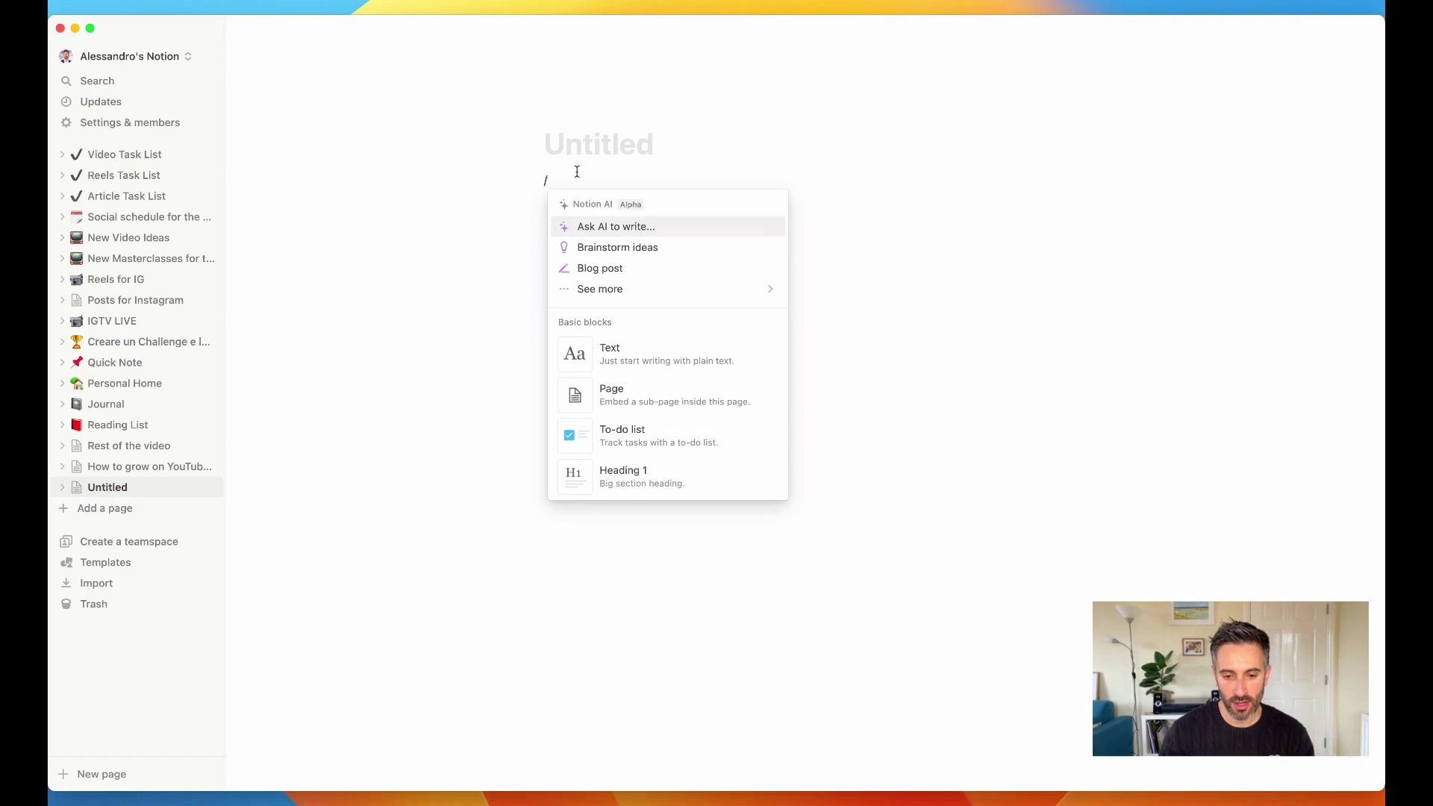
{"action": "key", "text": "Down"}
{"action": "key", "text": "Down"}
{"action": "key", "text": "Down"}
{"action": "mouse_move", "coordinate": [737, 296]}
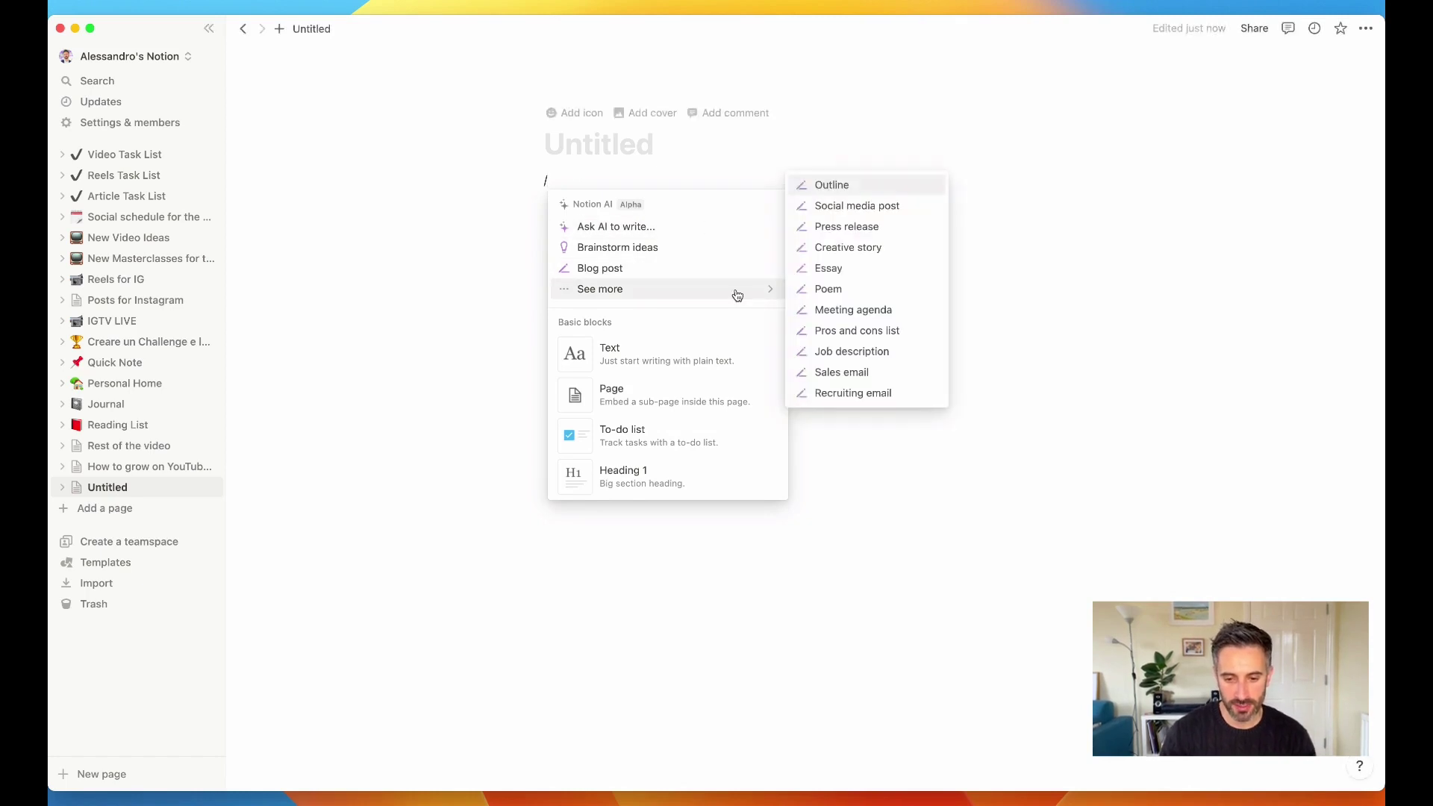
{"action": "left_click", "coordinate": [858, 185]}
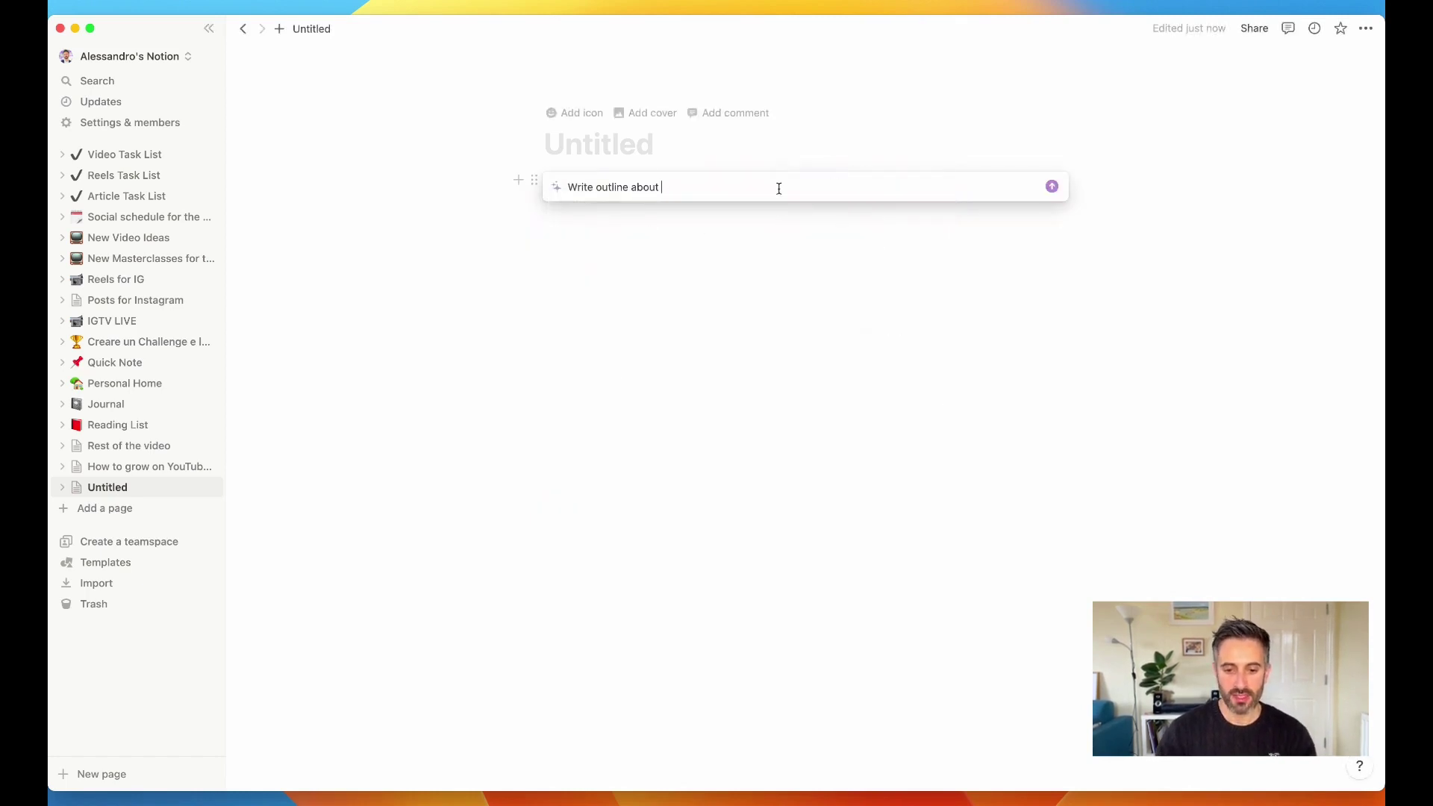
{"action": "type", "text": "how to"}
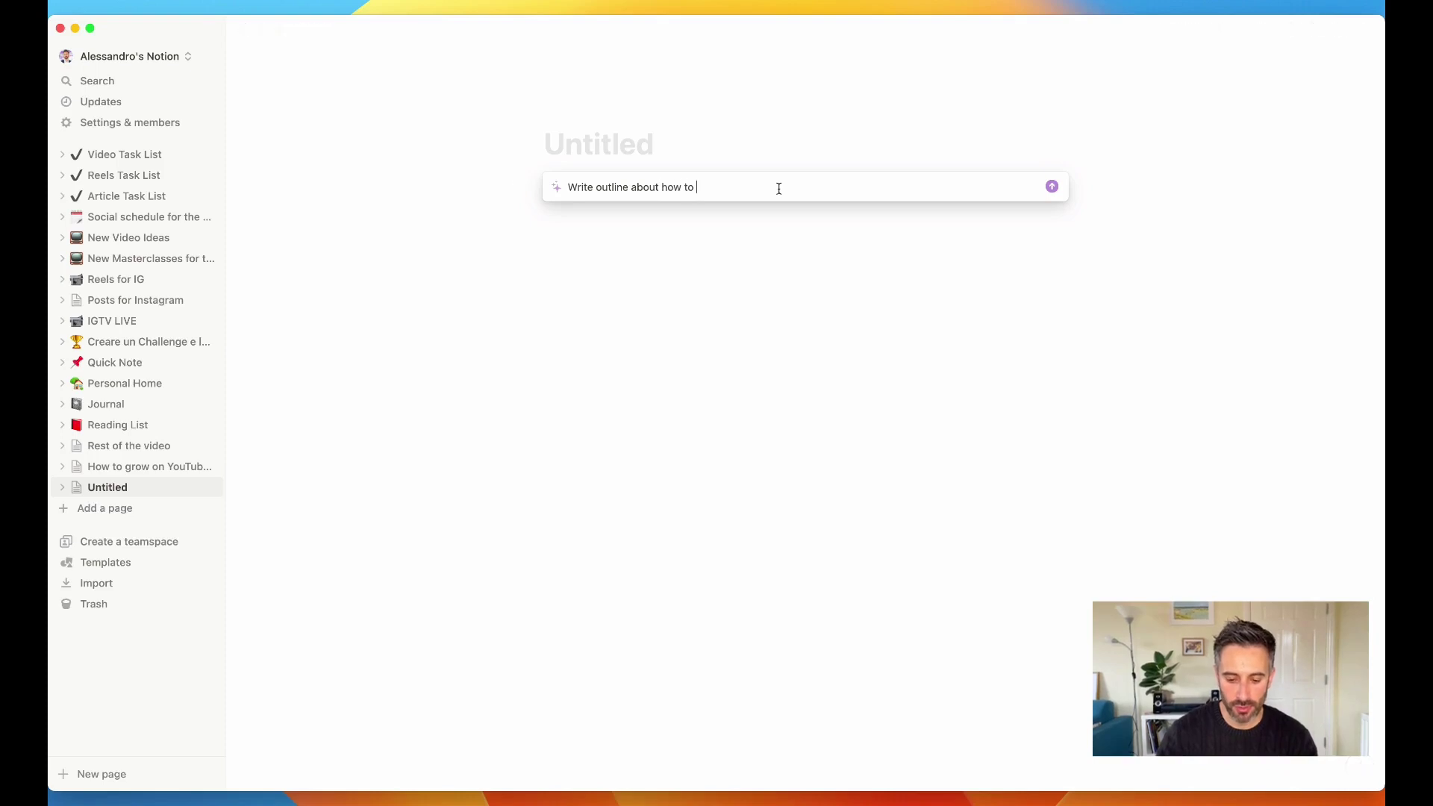
{"action": "type", "text": "upload a "}
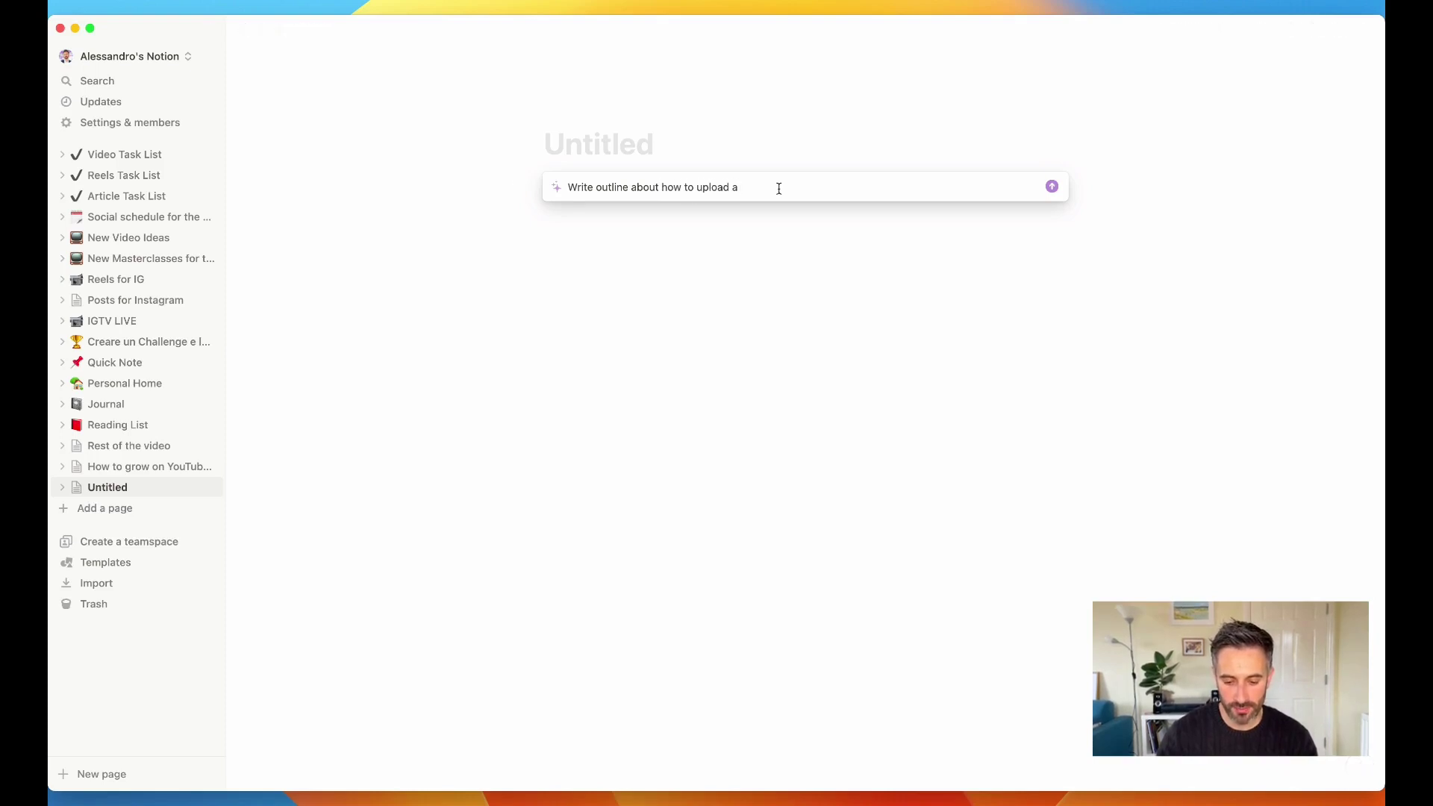
{"action": "type", "text": "youtube b"}
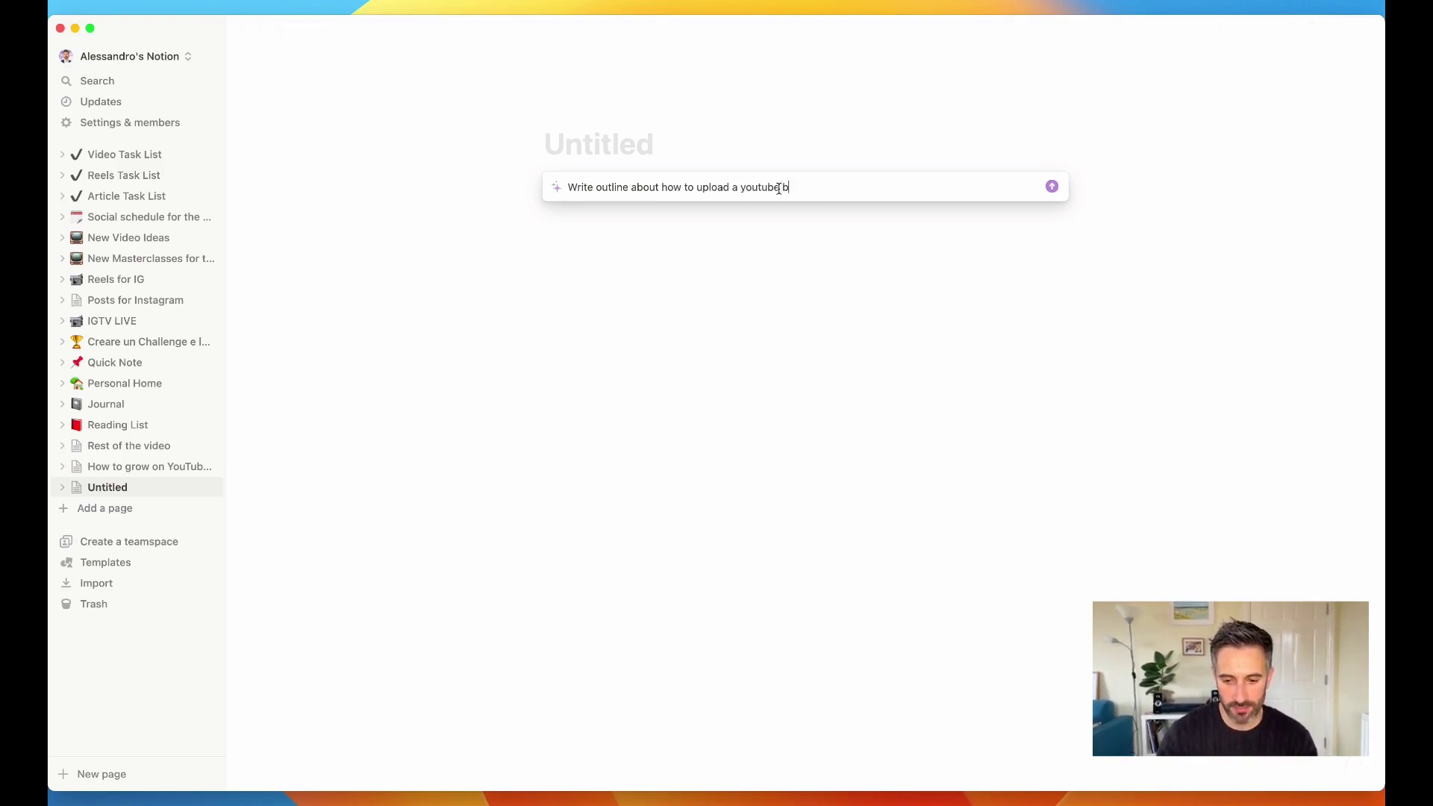
{"action": "type", "text": "ideo from mobile"}
{"action": "key", "text": "Return"}
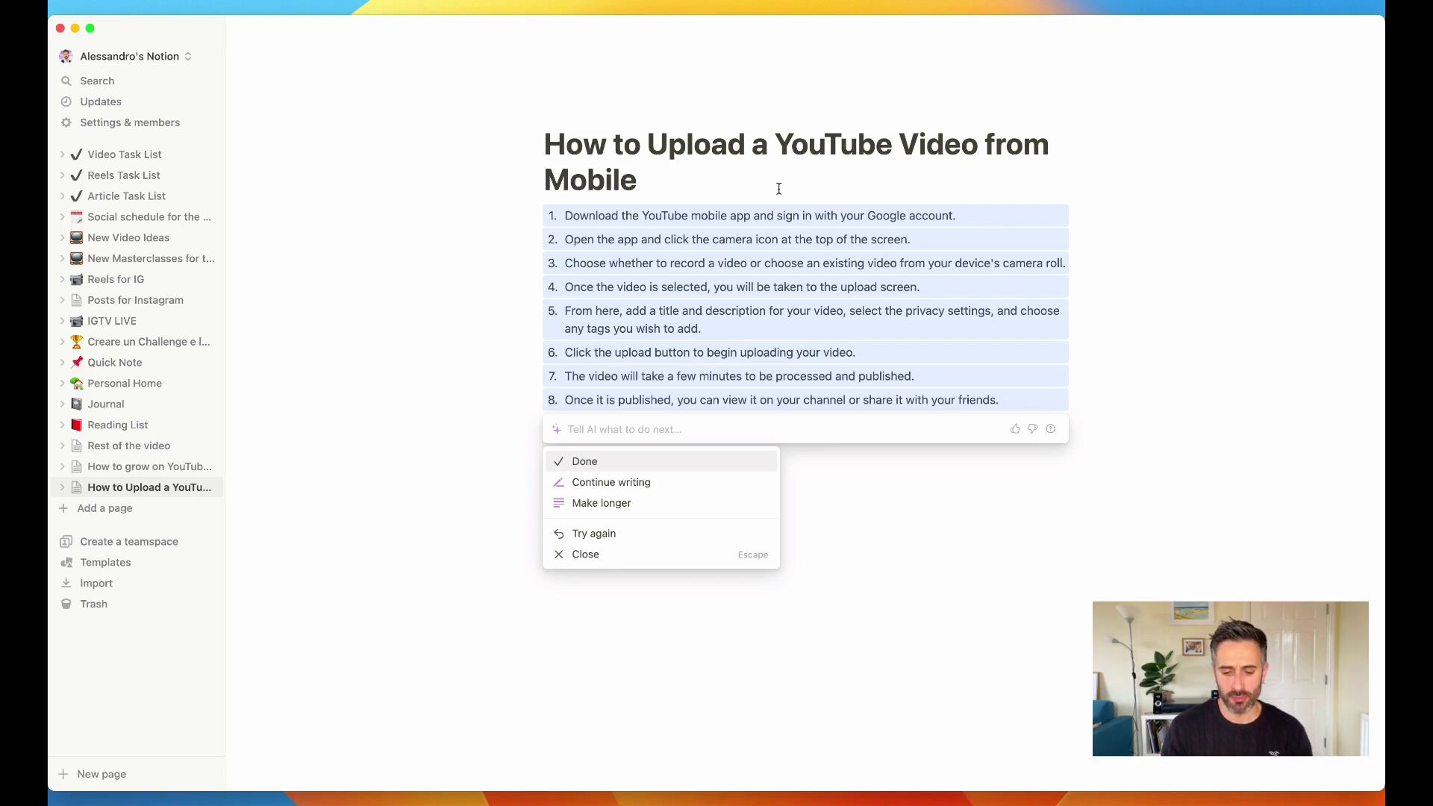
{"action": "key", "text": "Return"}
Clear the generated mobile upload outline and its title from the page.
{"action": "key", "text": "super+a"}
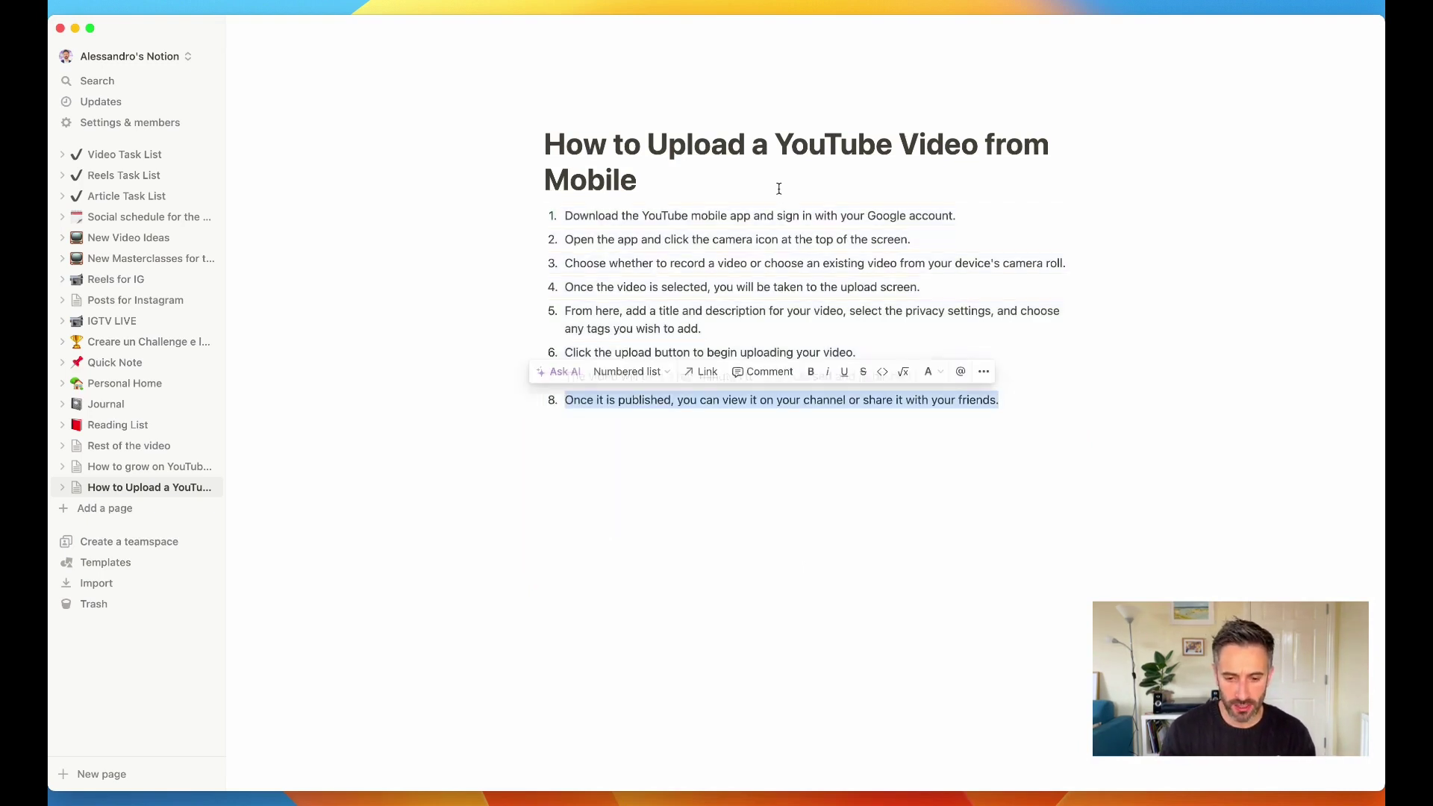
{"action": "left_click", "coordinate": [877, 449]}
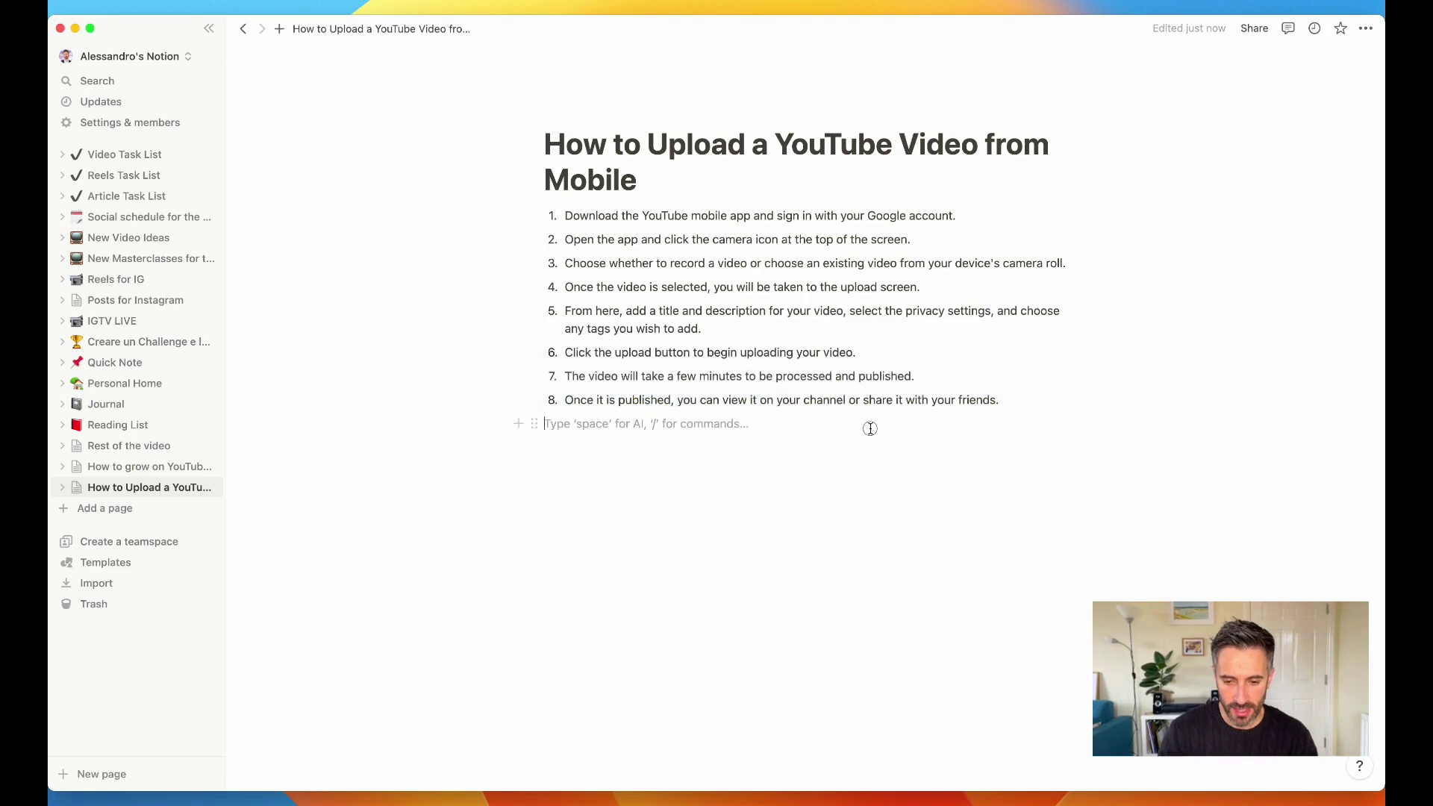
{"action": "left_click_drag", "start_coordinate": [867, 426], "coordinate": [524, 160]}
{"action": "key", "text": "BackSpace"}
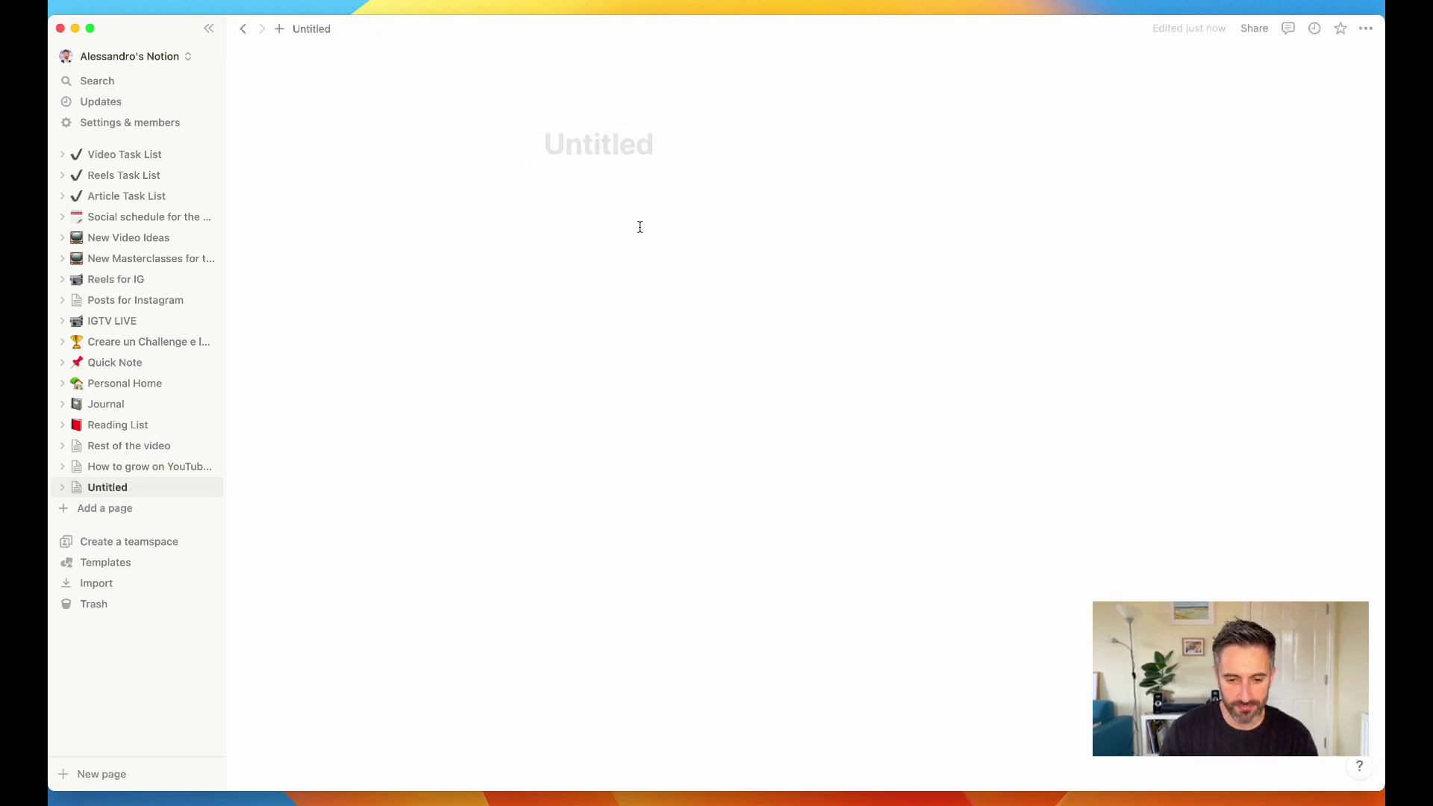
Have the AI give the best 10 marketing podcasts on the empty page and accept the list.
{"action": "left_click", "coordinate": [594, 198]}
{"action": "key", "text": "space"}
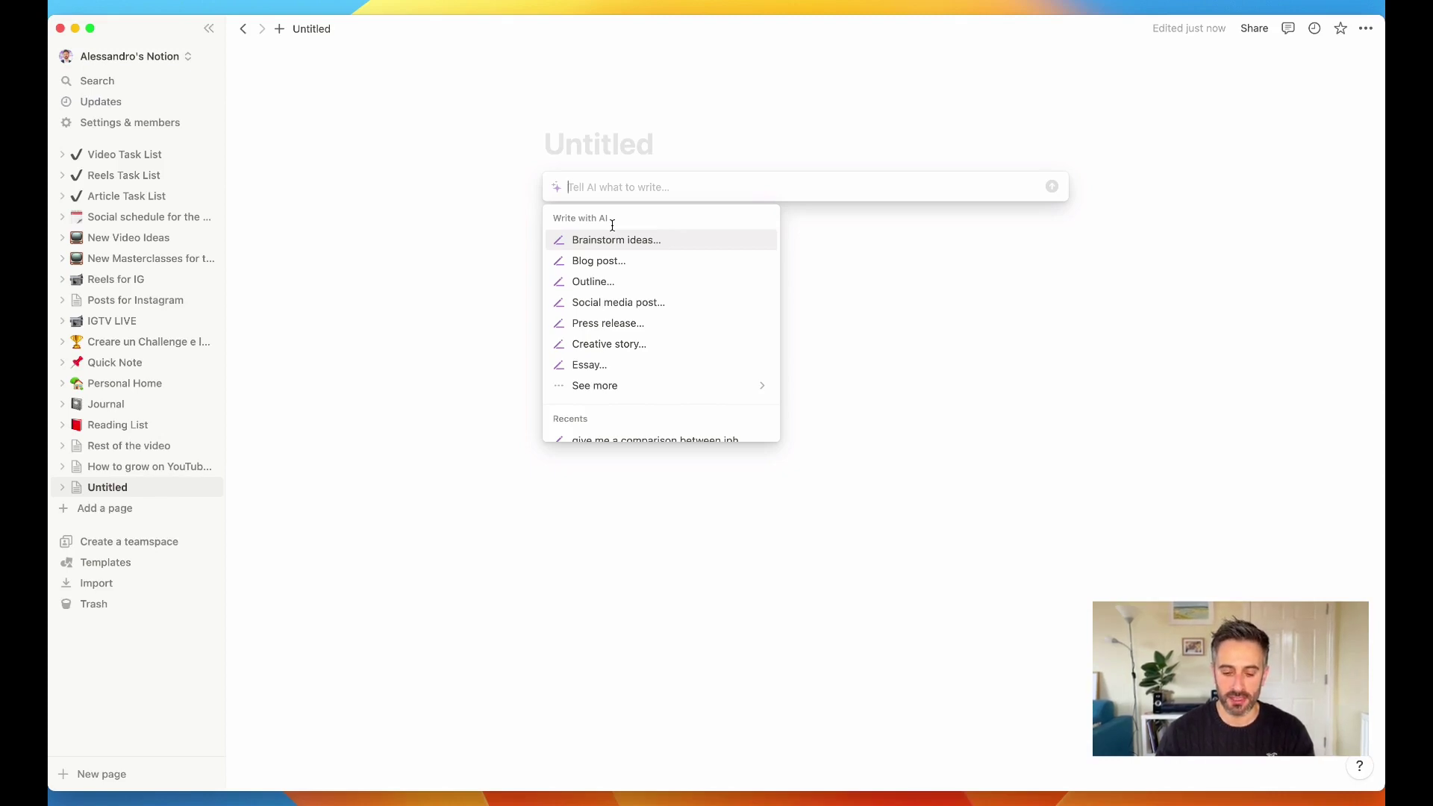
{"action": "type", "text": "give "}
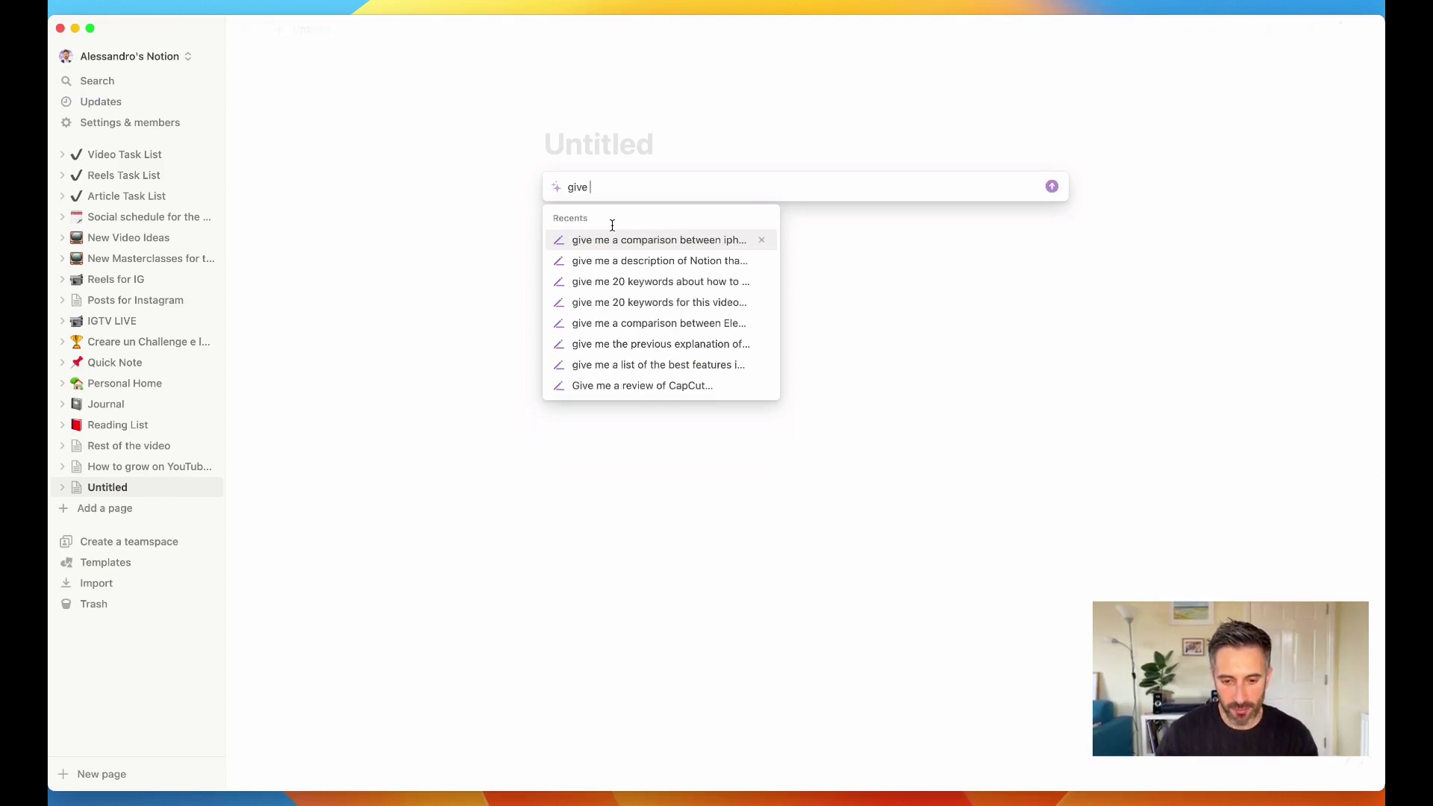
{"action": "type", "text": "me the best "}
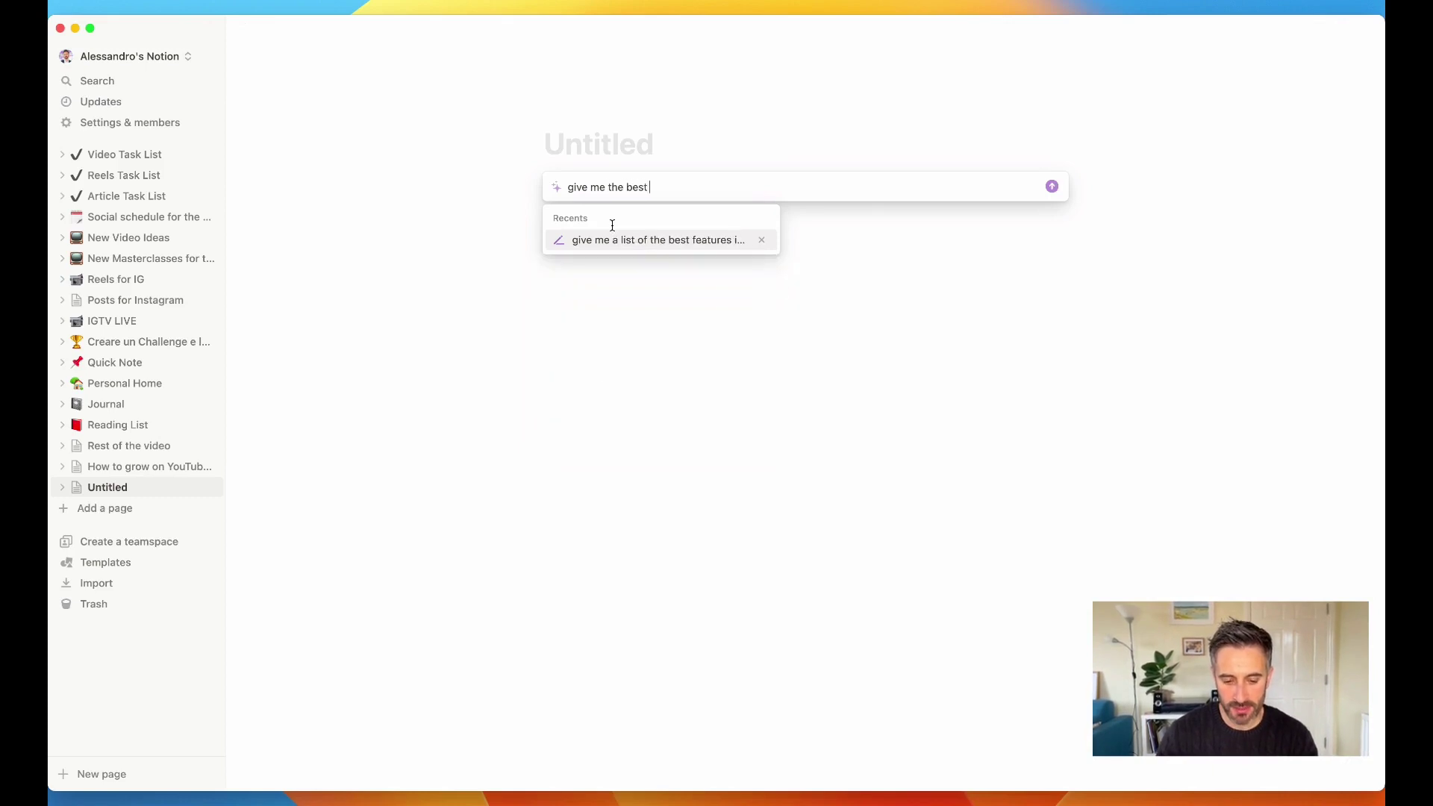
{"action": "type", "text": "10 marke"}
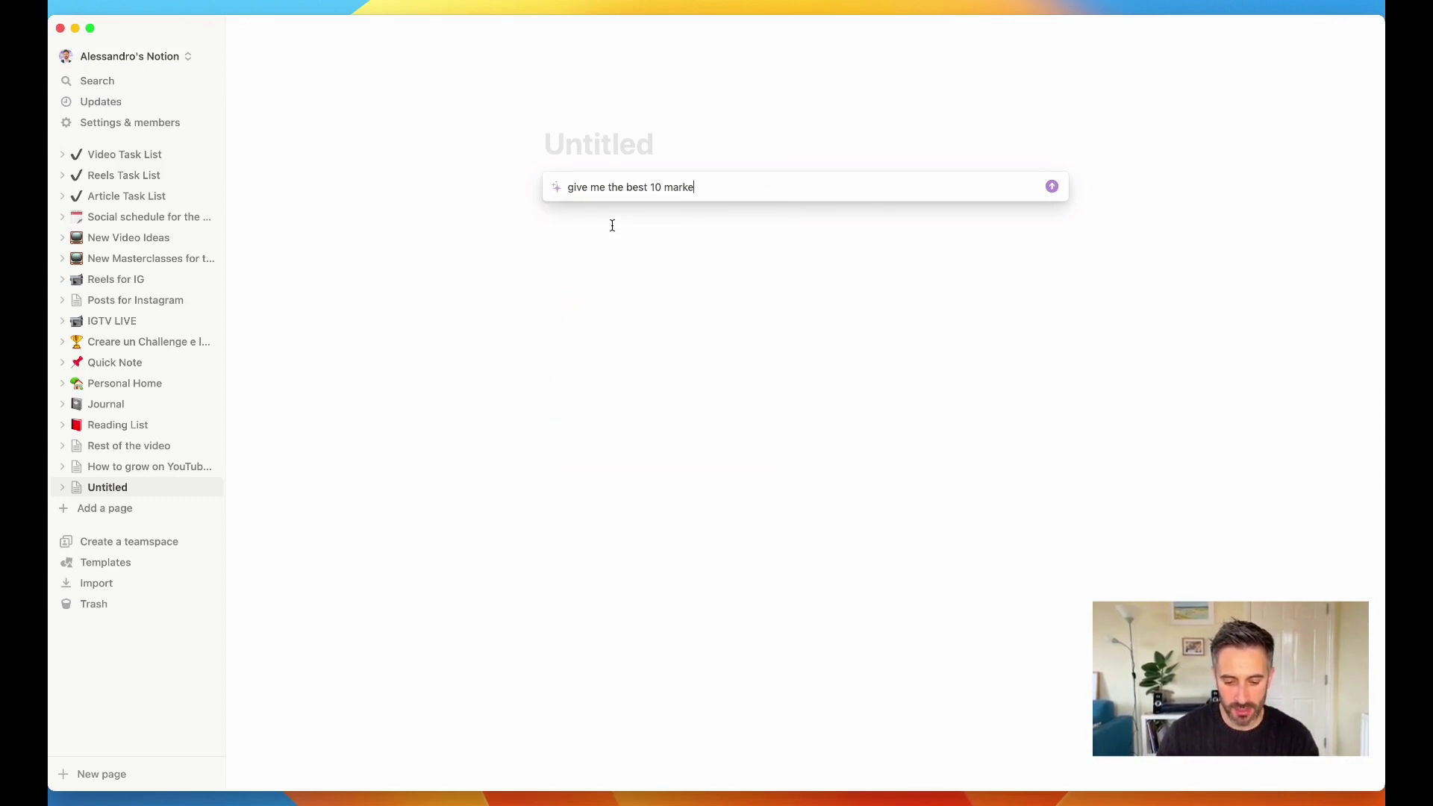
{"action": "type", "text": "ting podcas"}
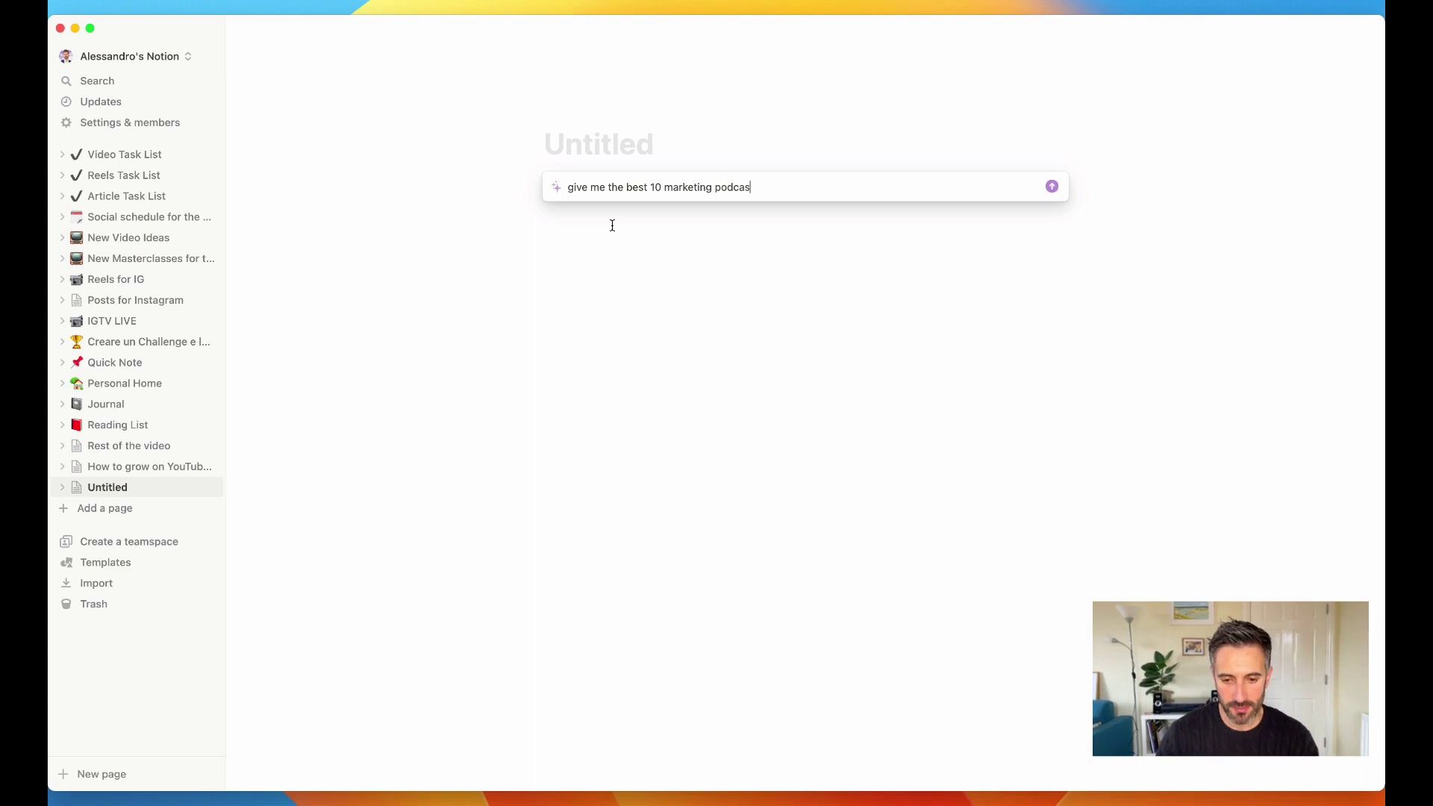
{"action": "type", "text": "ts"}
{"action": "key", "text": "Return"}
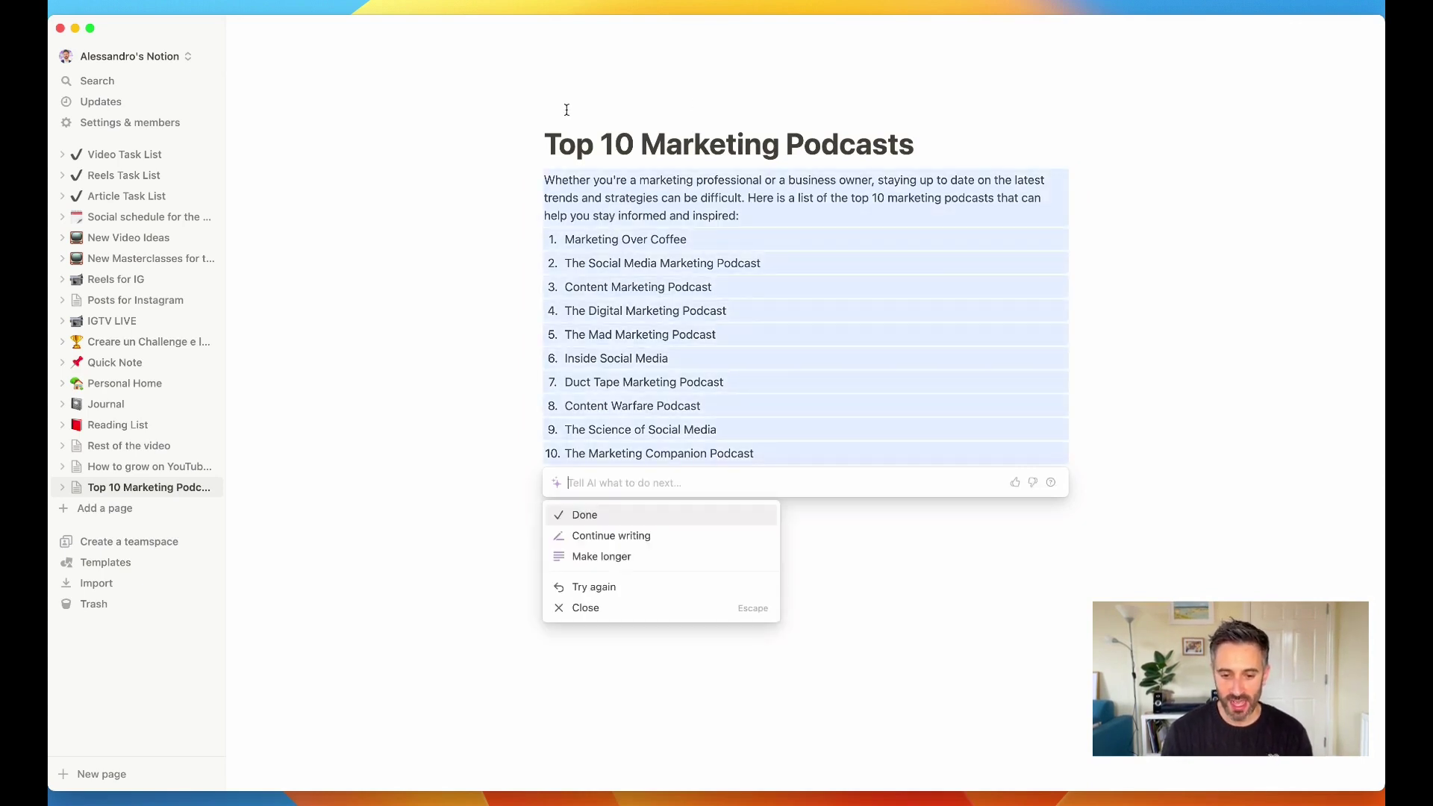
{"action": "key", "text": "Return"}
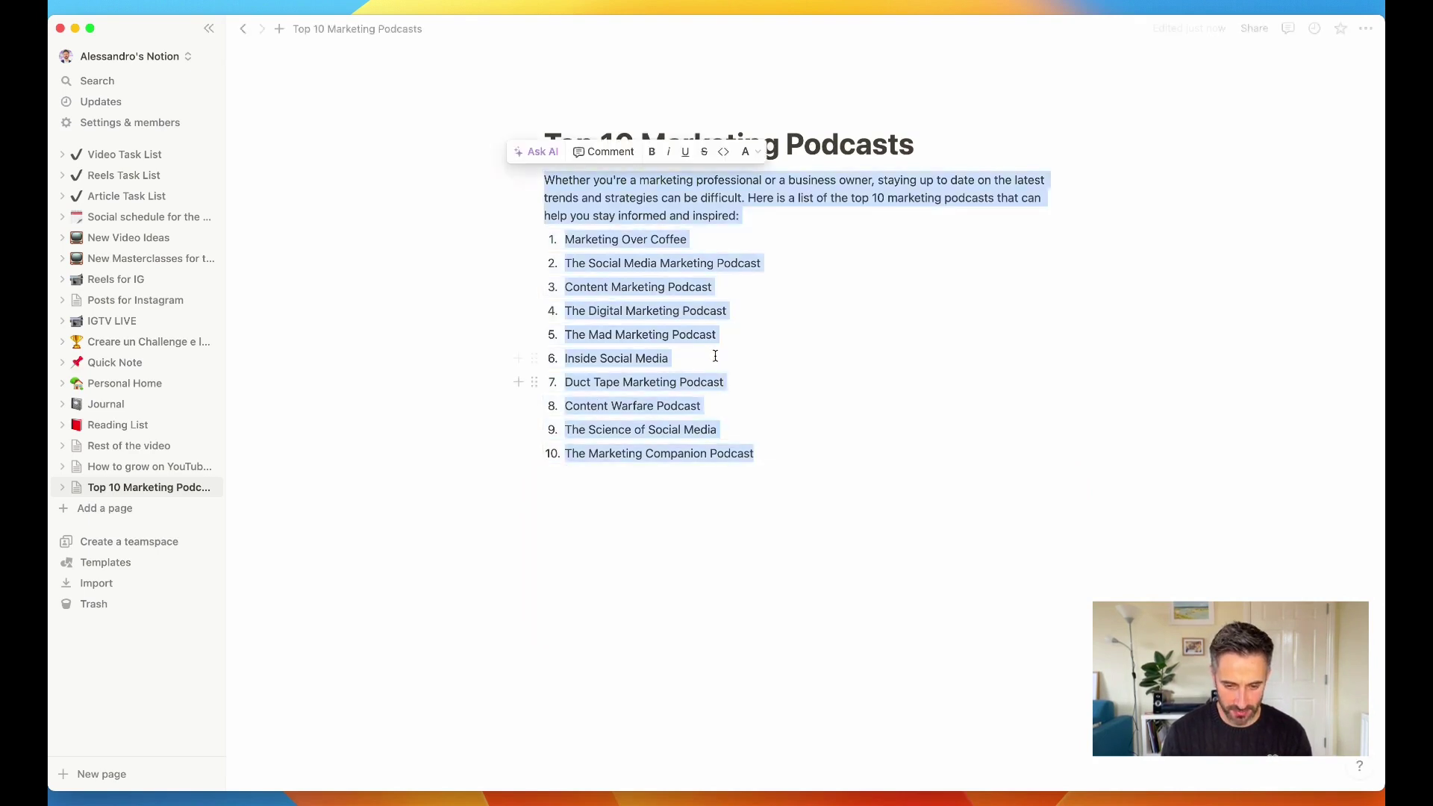
{"action": "left_click", "coordinate": [722, 346]}
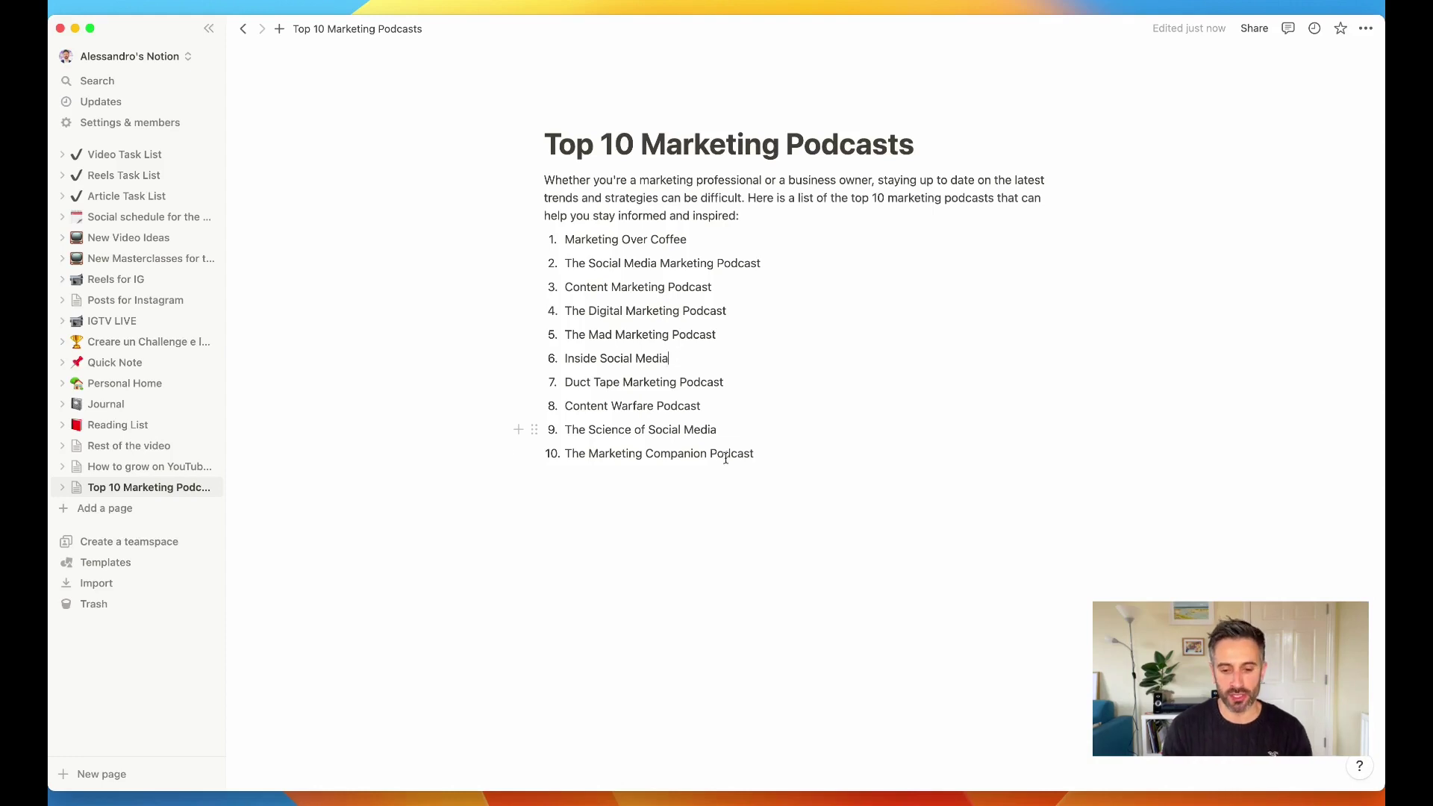
Delete the marketing podcasts text and page title, and open the AI writing prompt on the emptied page.
{"action": "left_click_drag", "start_coordinate": [785, 463], "coordinate": [513, 152]}
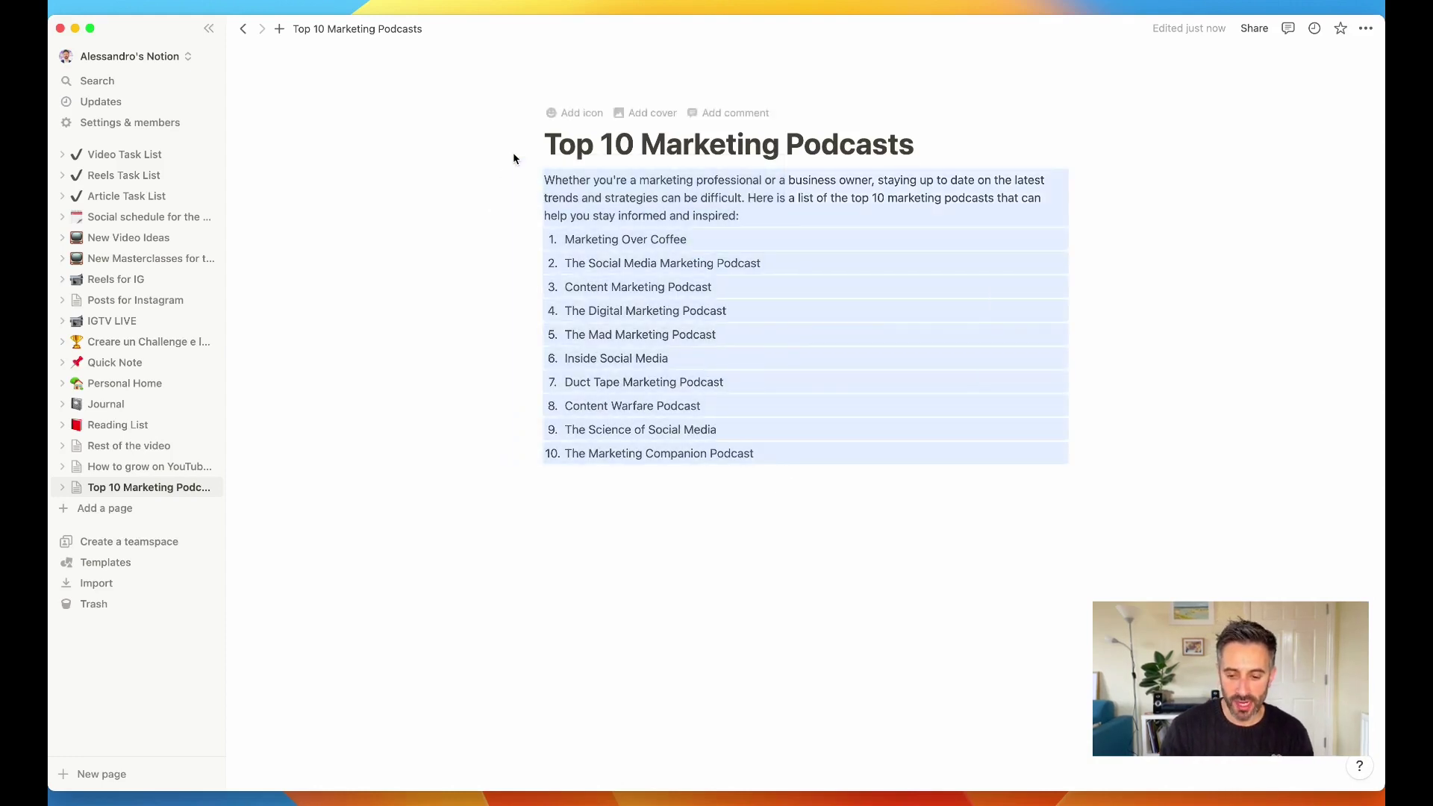
{"action": "key", "text": "BackSpace"}
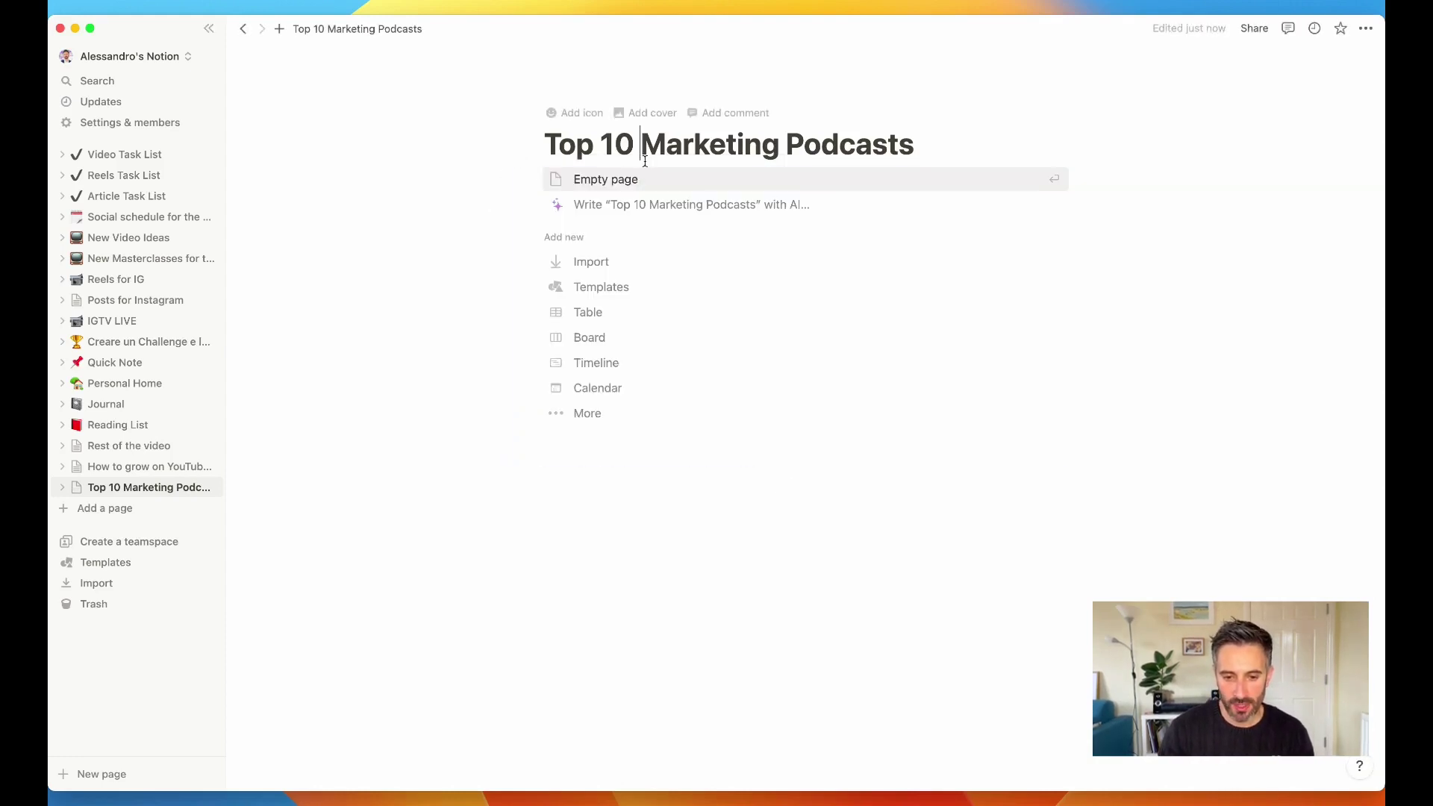
{"action": "triple_click", "coordinate": [624, 144]}
{"action": "key", "text": "BackSpace"}
{"action": "left_click", "coordinate": [624, 216]}
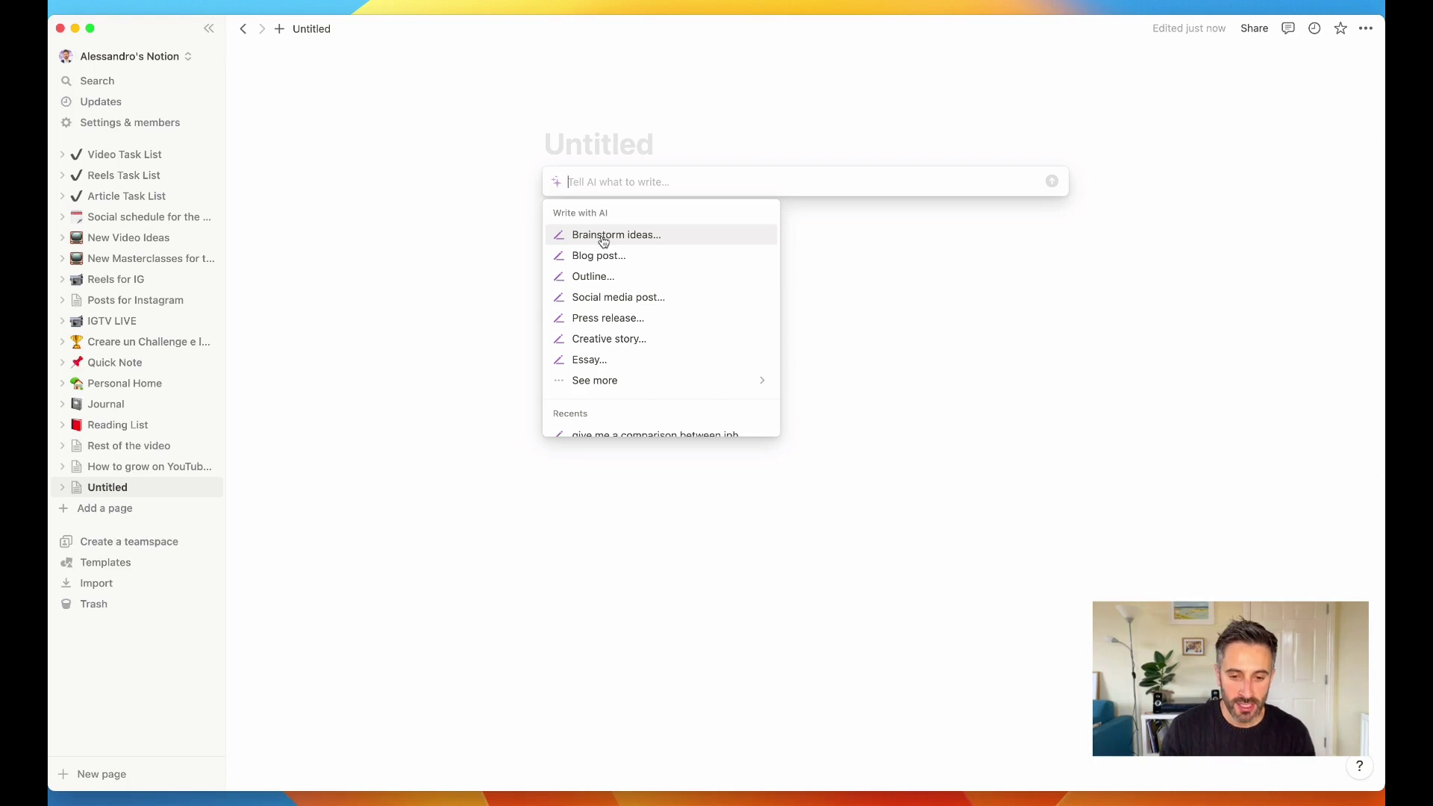
Have the AI give pros and cons of Elementor and Leadpages on the untitled page and accept the text.
{"action": "type", "text": "give me pros an"}
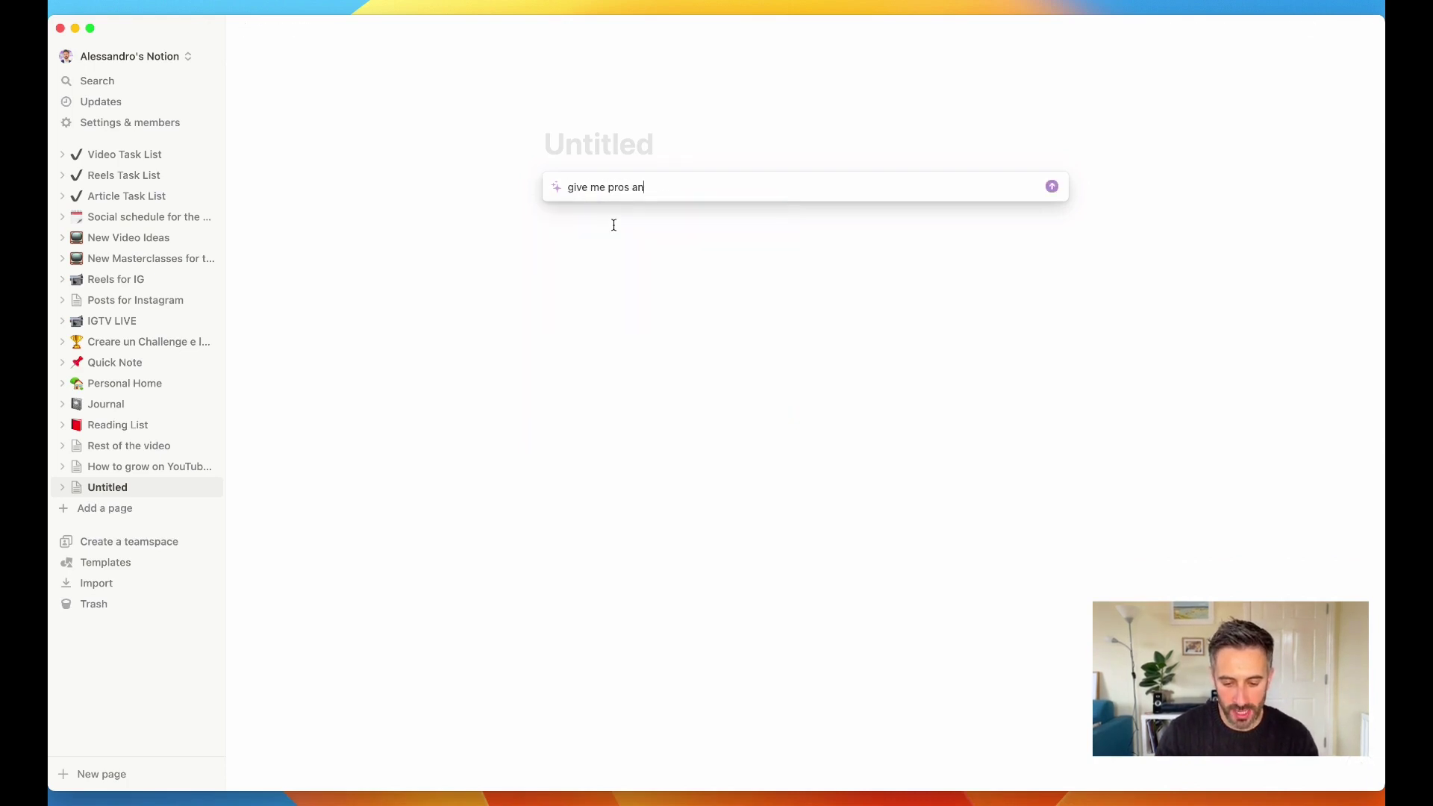
{"action": "type", "text": "d cons "}
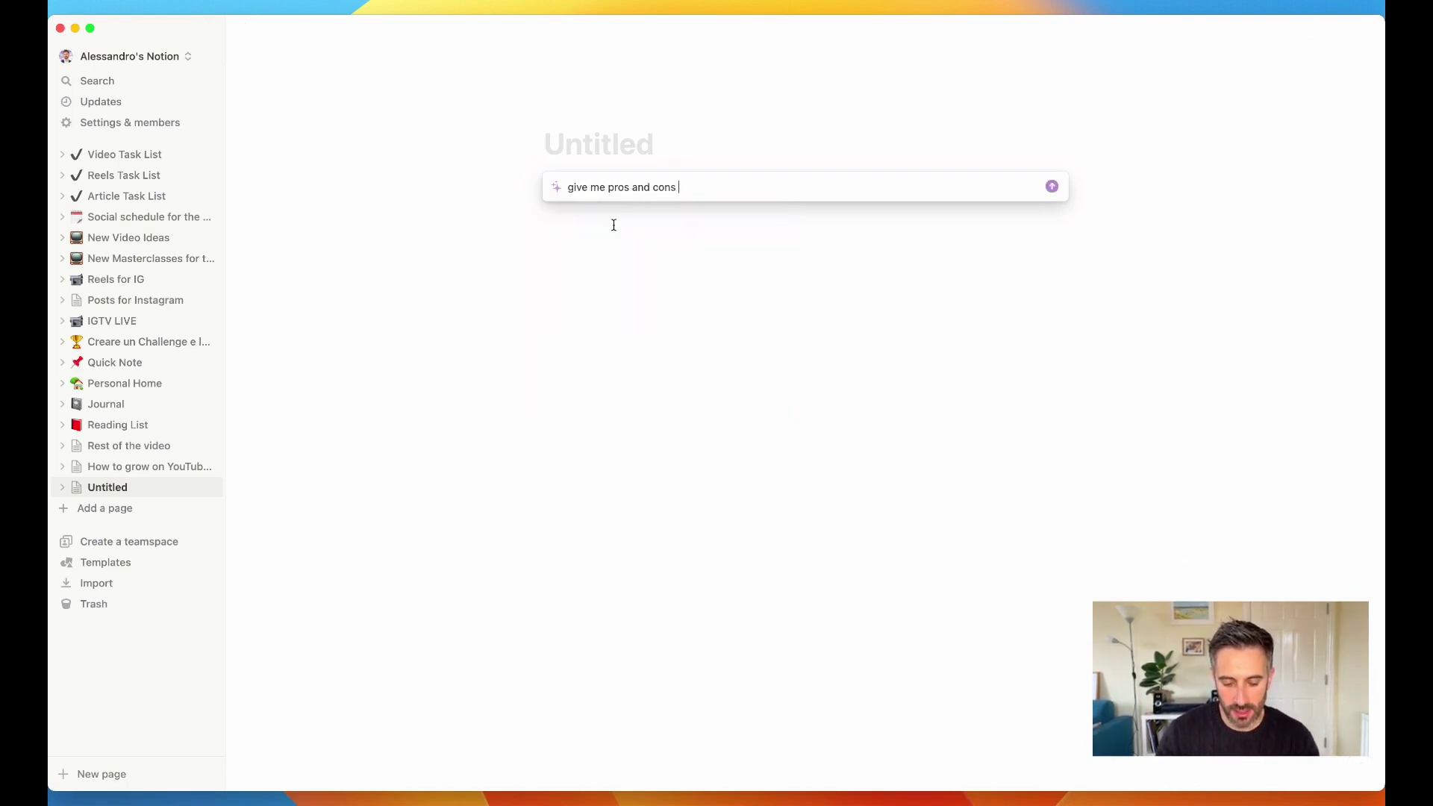
{"action": "type", "text": "of Elementor an"}
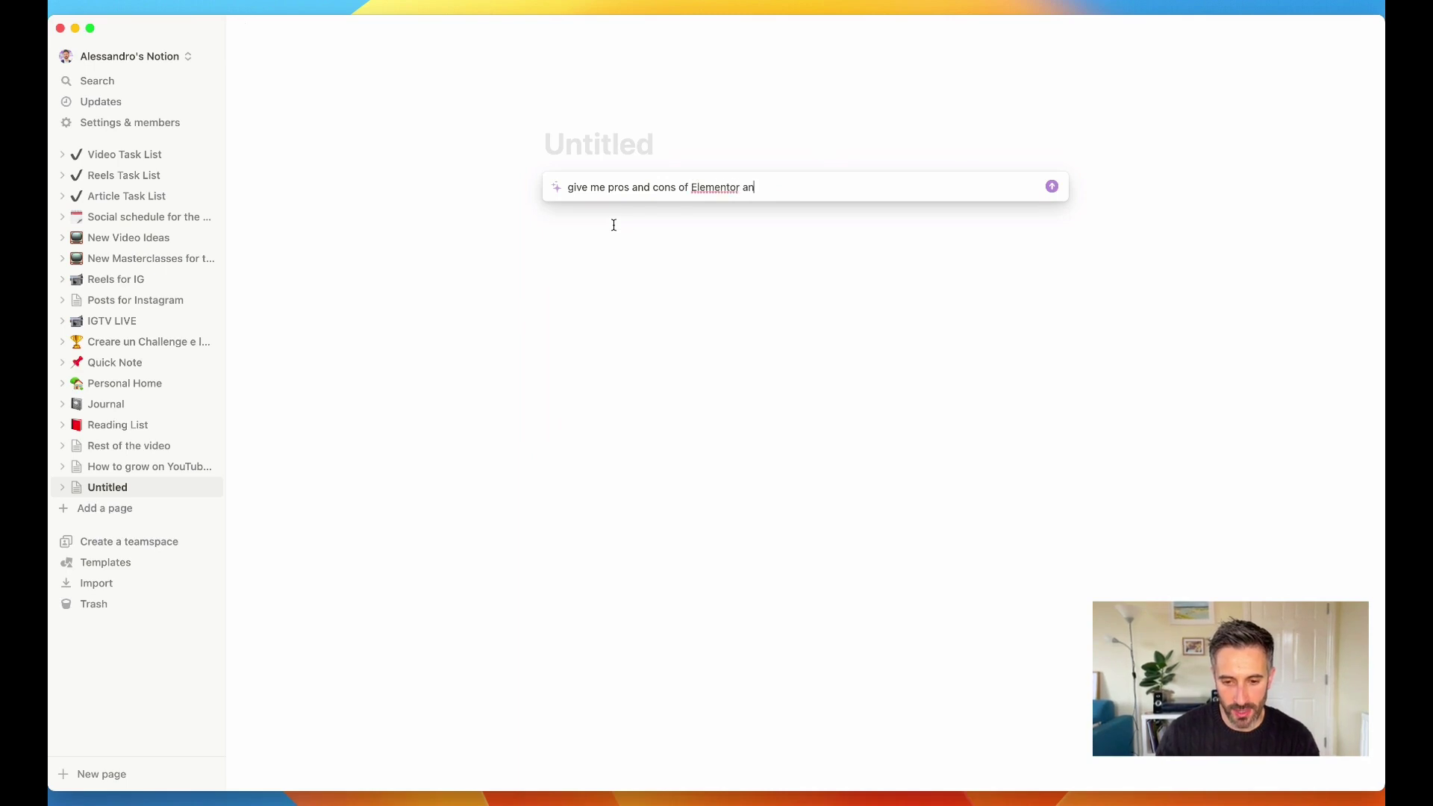
{"action": "type", "text": "d Leadpages"}
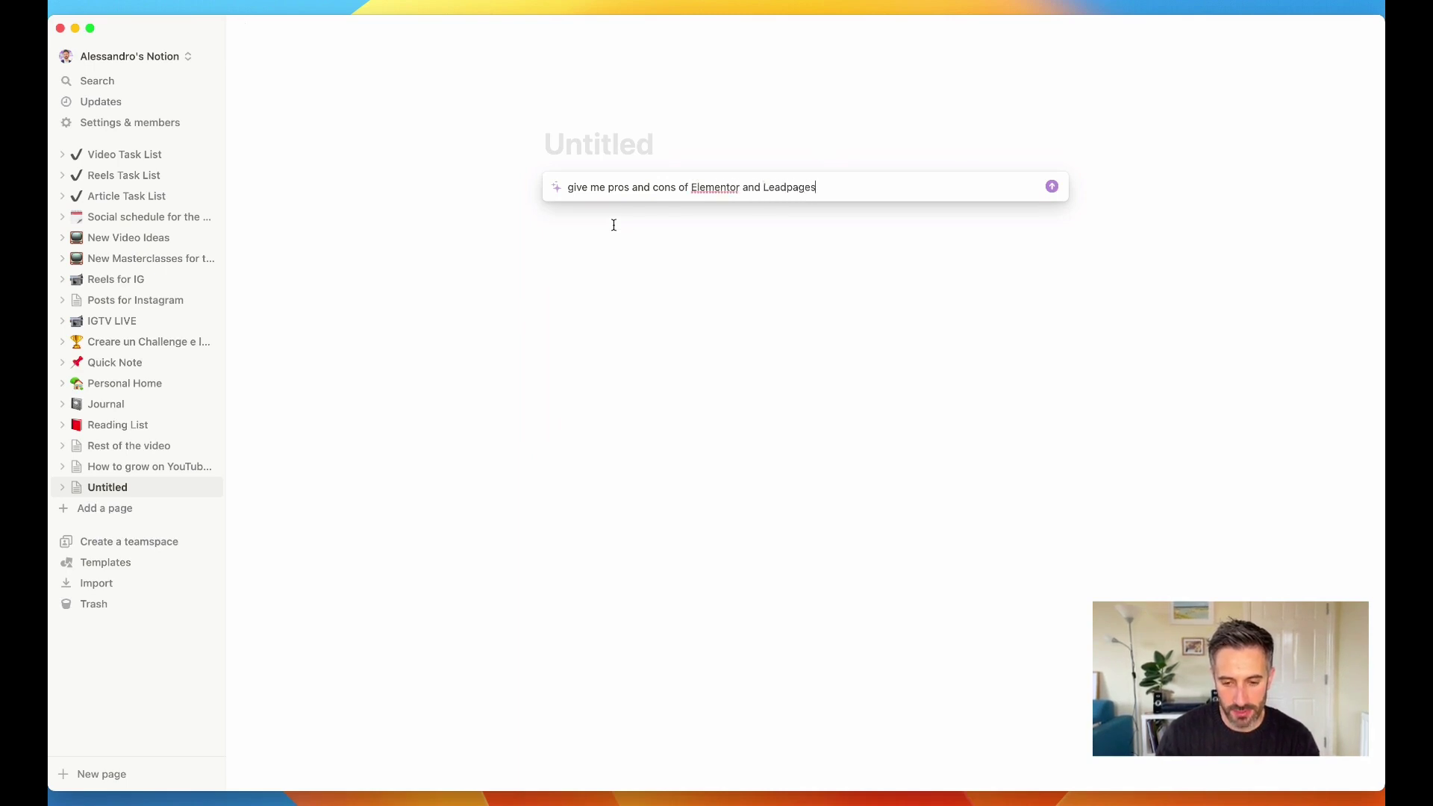
{"action": "key", "text": "Return"}
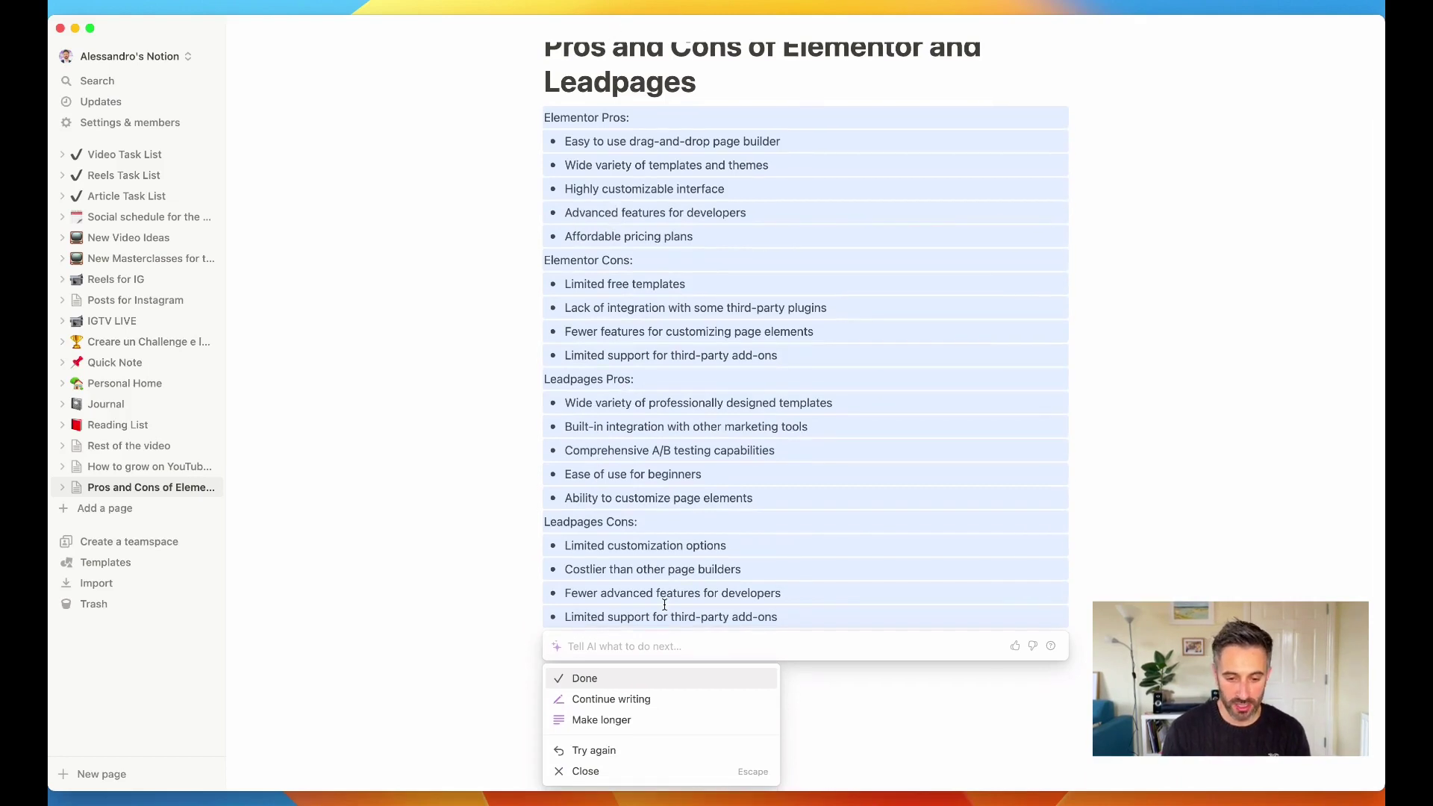
{"action": "key", "text": "Return"}
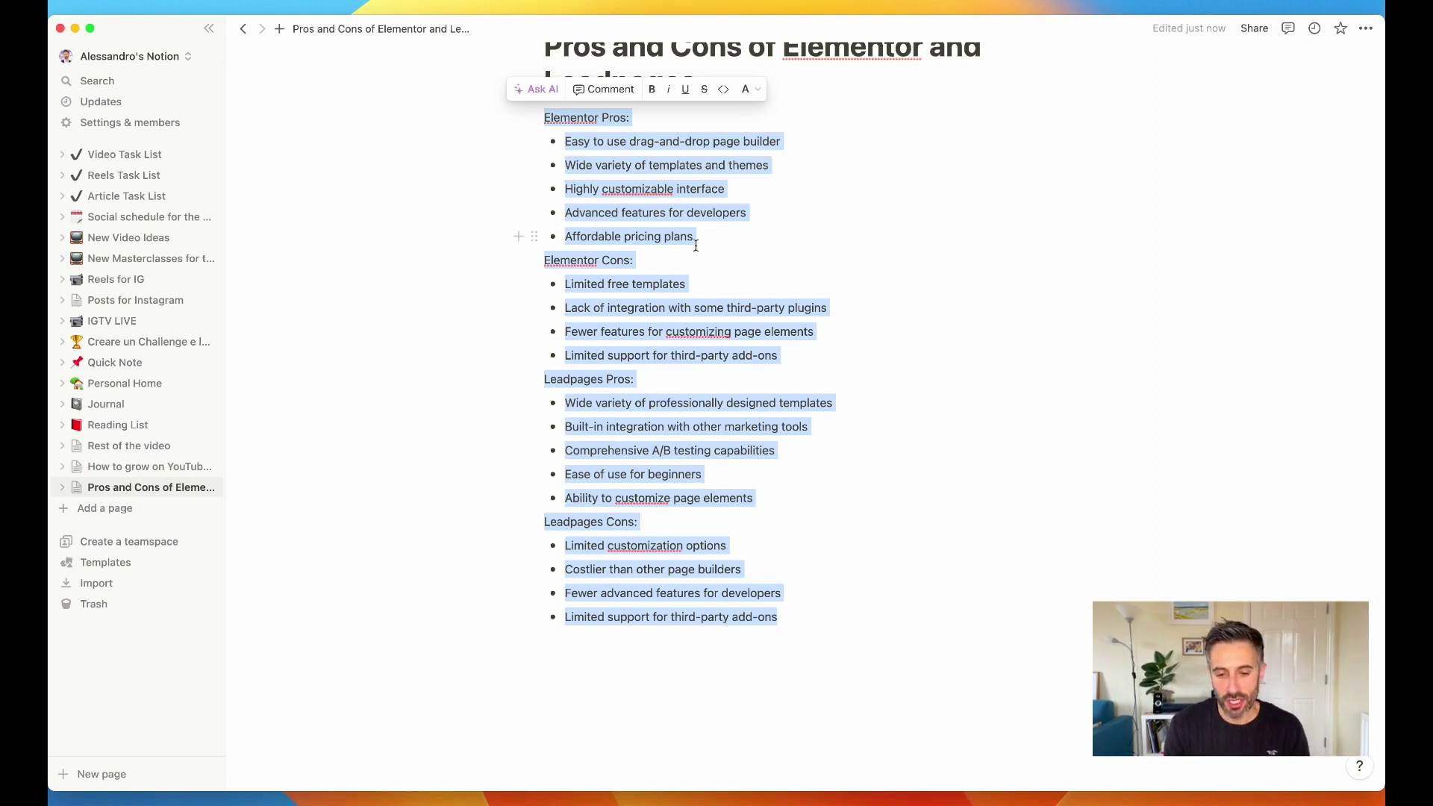
Delete the Elementor and Leadpages comparison text and its title from the page.
{"action": "key", "text": "BackSpace"}
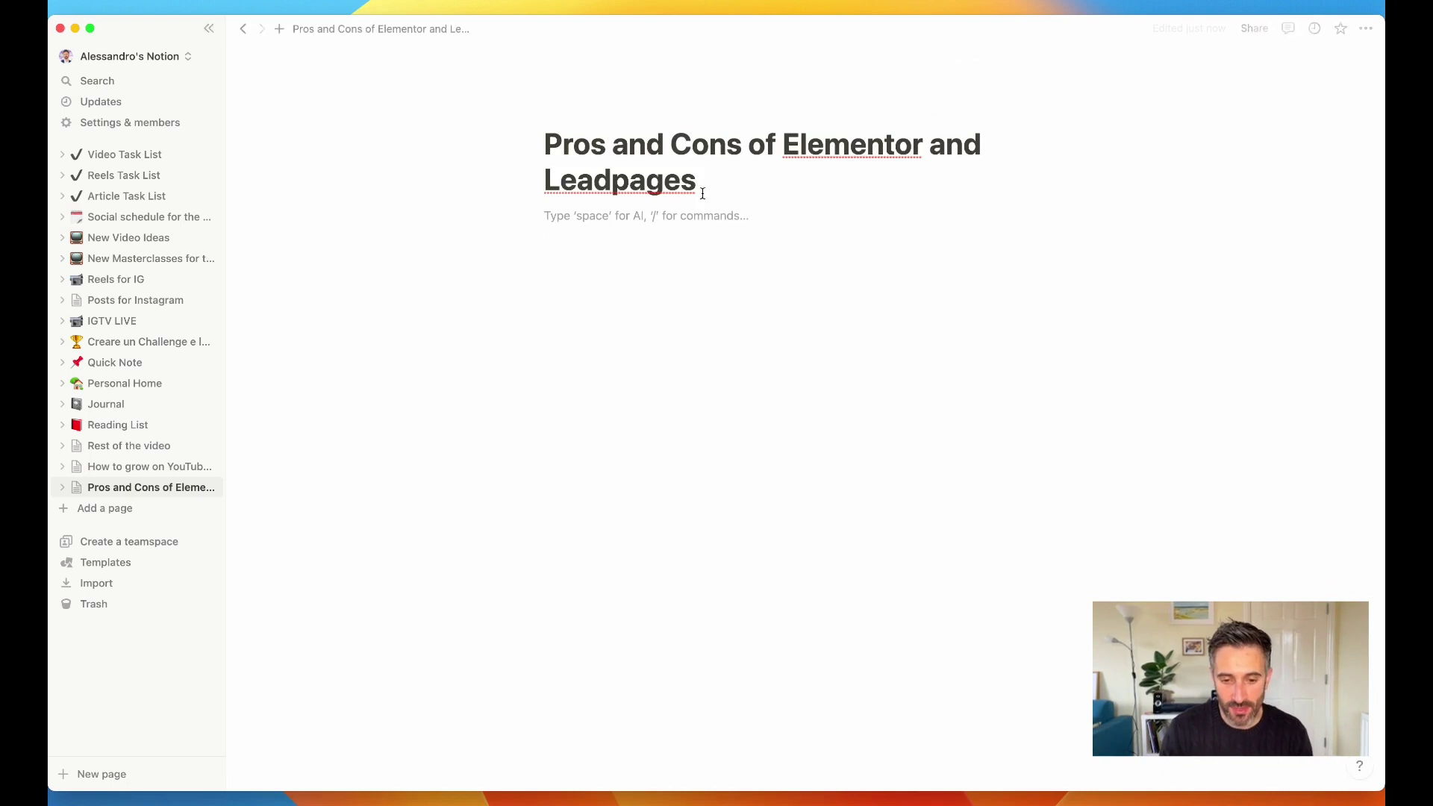
{"action": "double_click", "coordinate": [663, 192]}
{"action": "key", "text": "super+a"}
{"action": "key", "text": "BackSpace"}
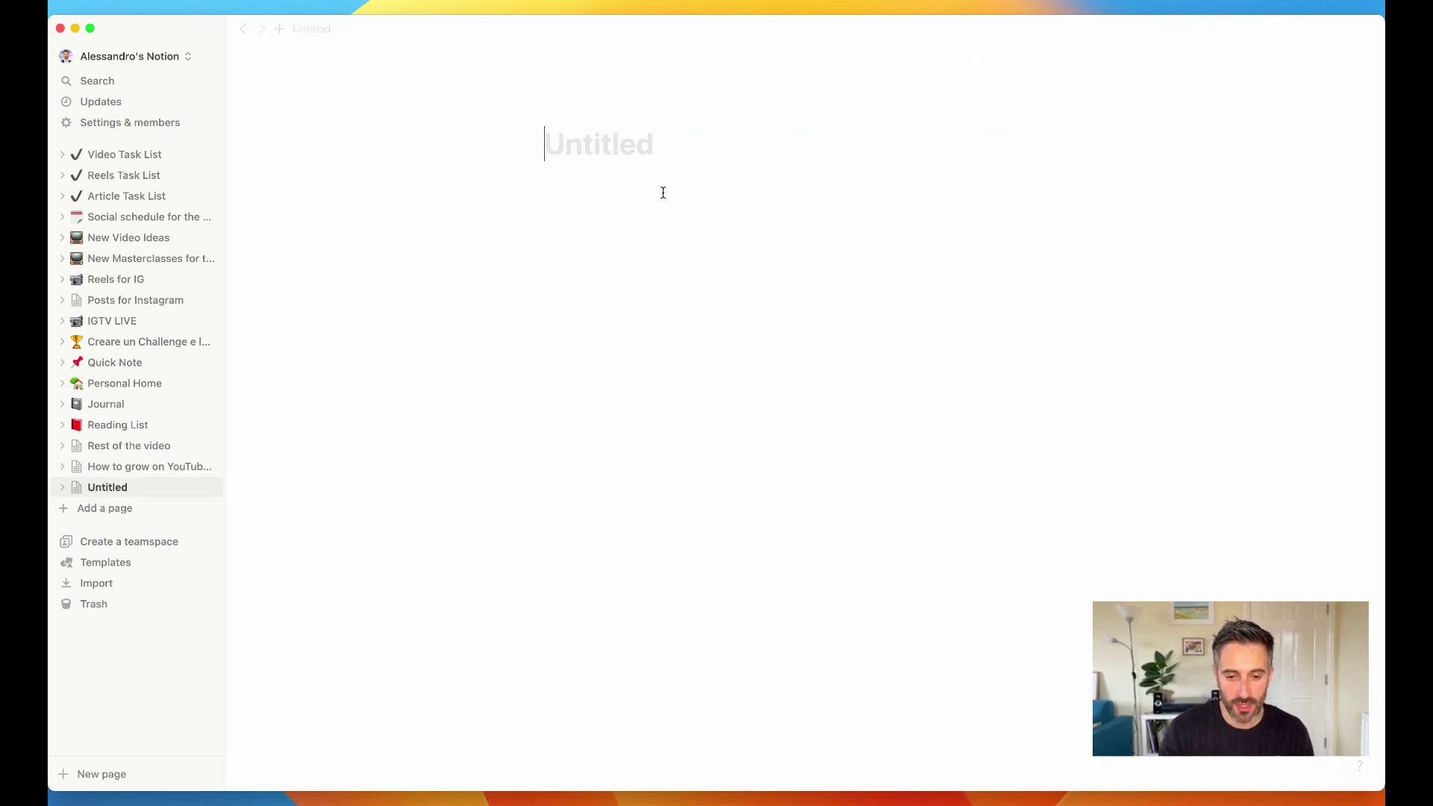
Have the AI write the cons and pros between iPhone 12 and iPhone 13 on the emptied page.
{"action": "key", "text": "Return"}
{"action": "key", "text": "space"}
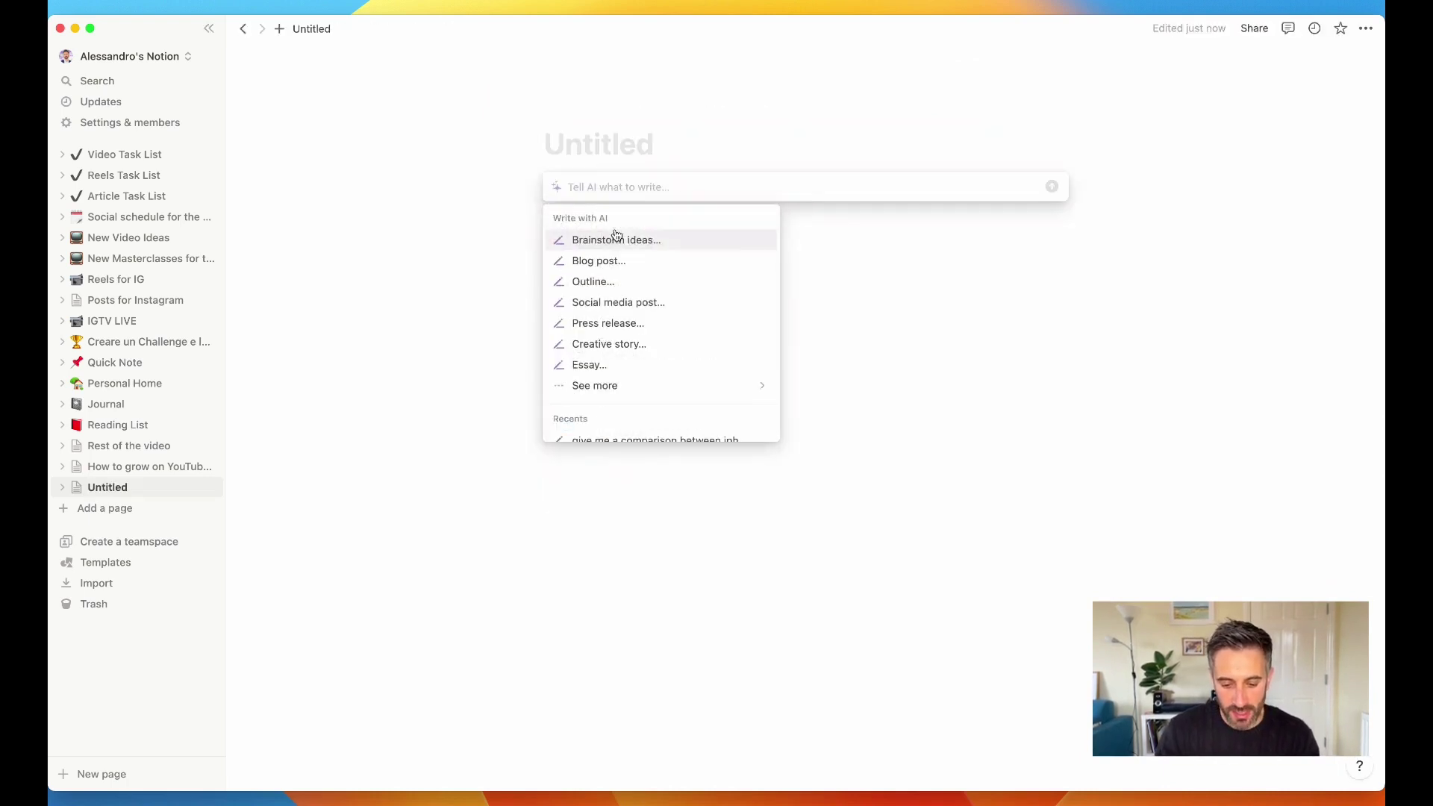
{"action": "type", "text": "give me cons"}
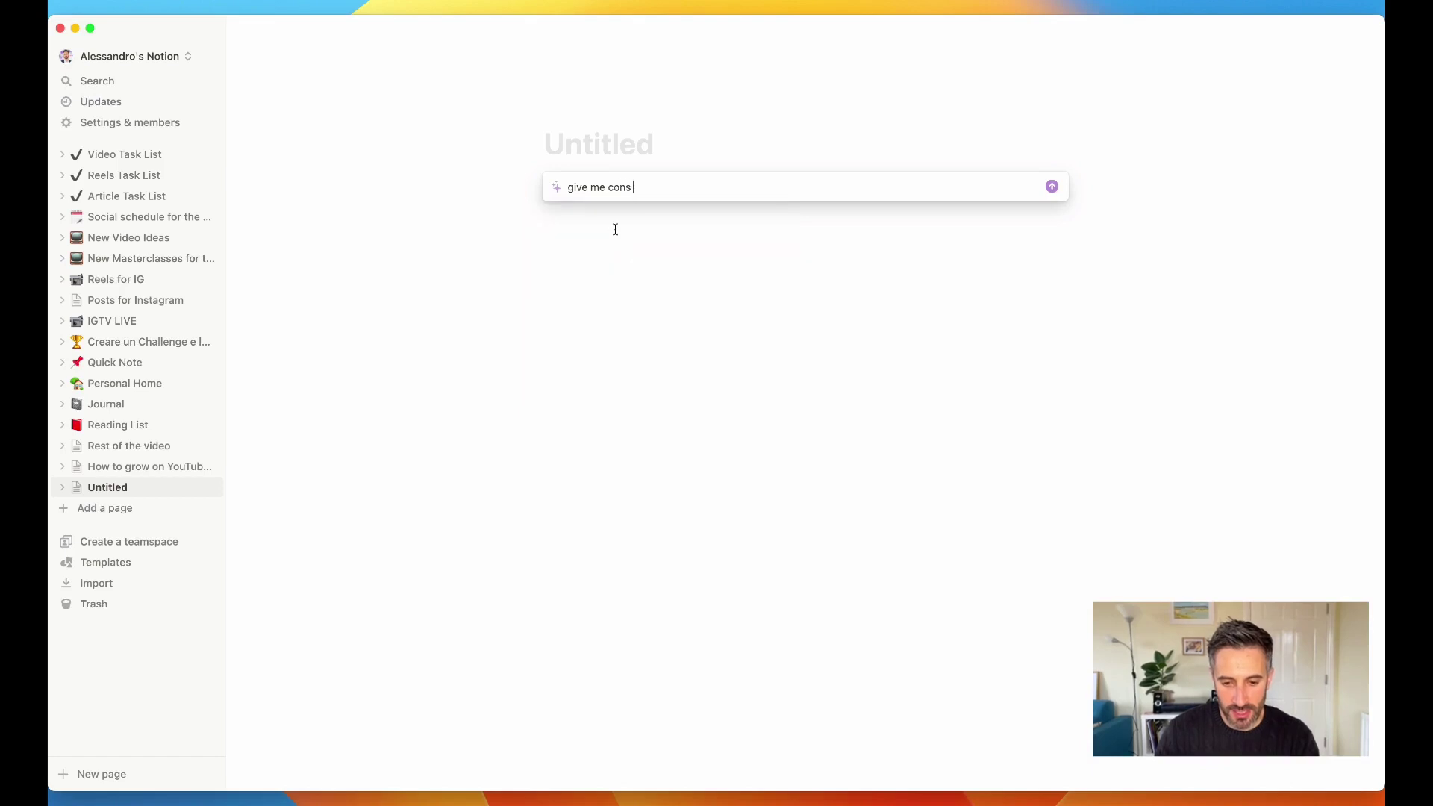
{"action": "type", "text": " and pros bet"}
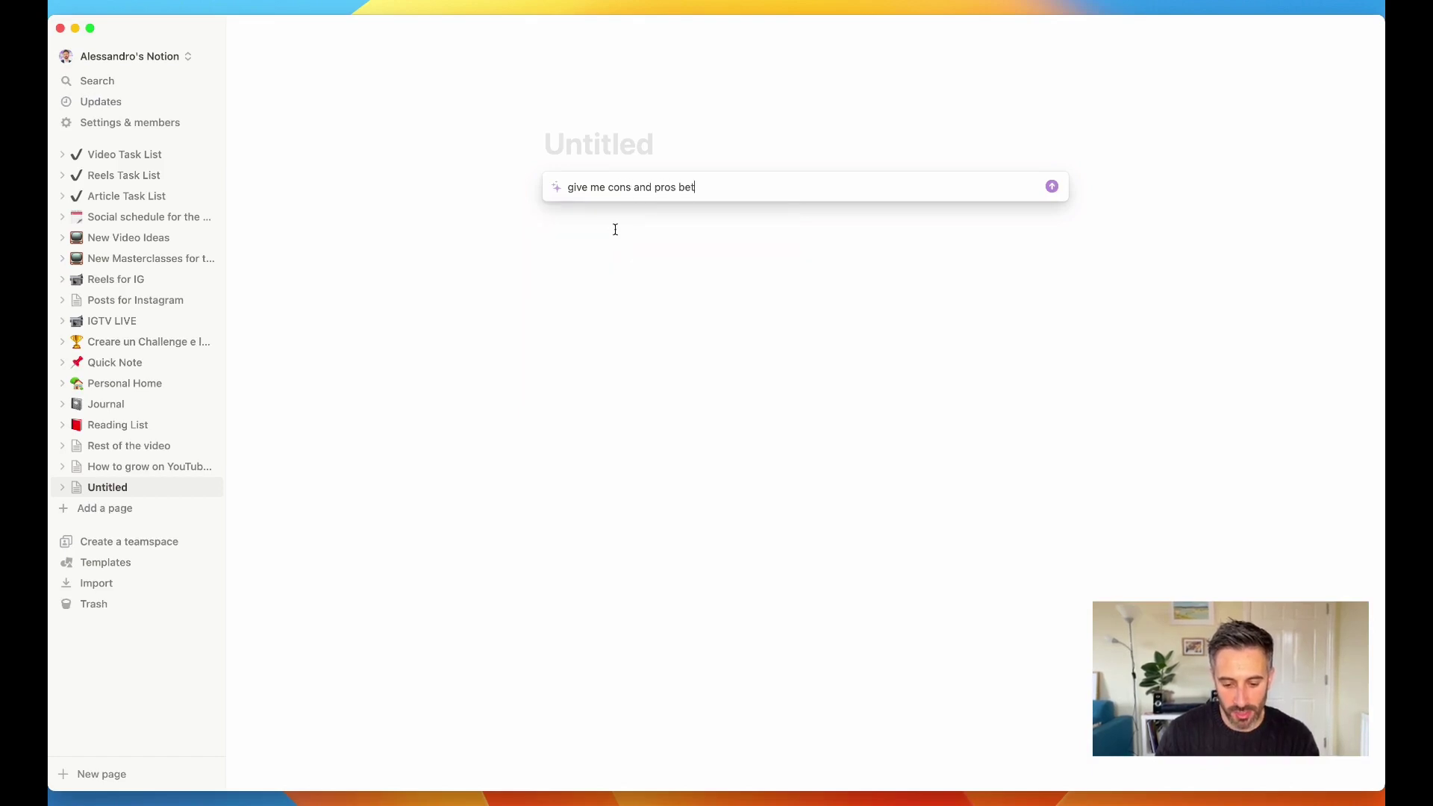
{"action": "type", "text": "ween iphone 12 "}
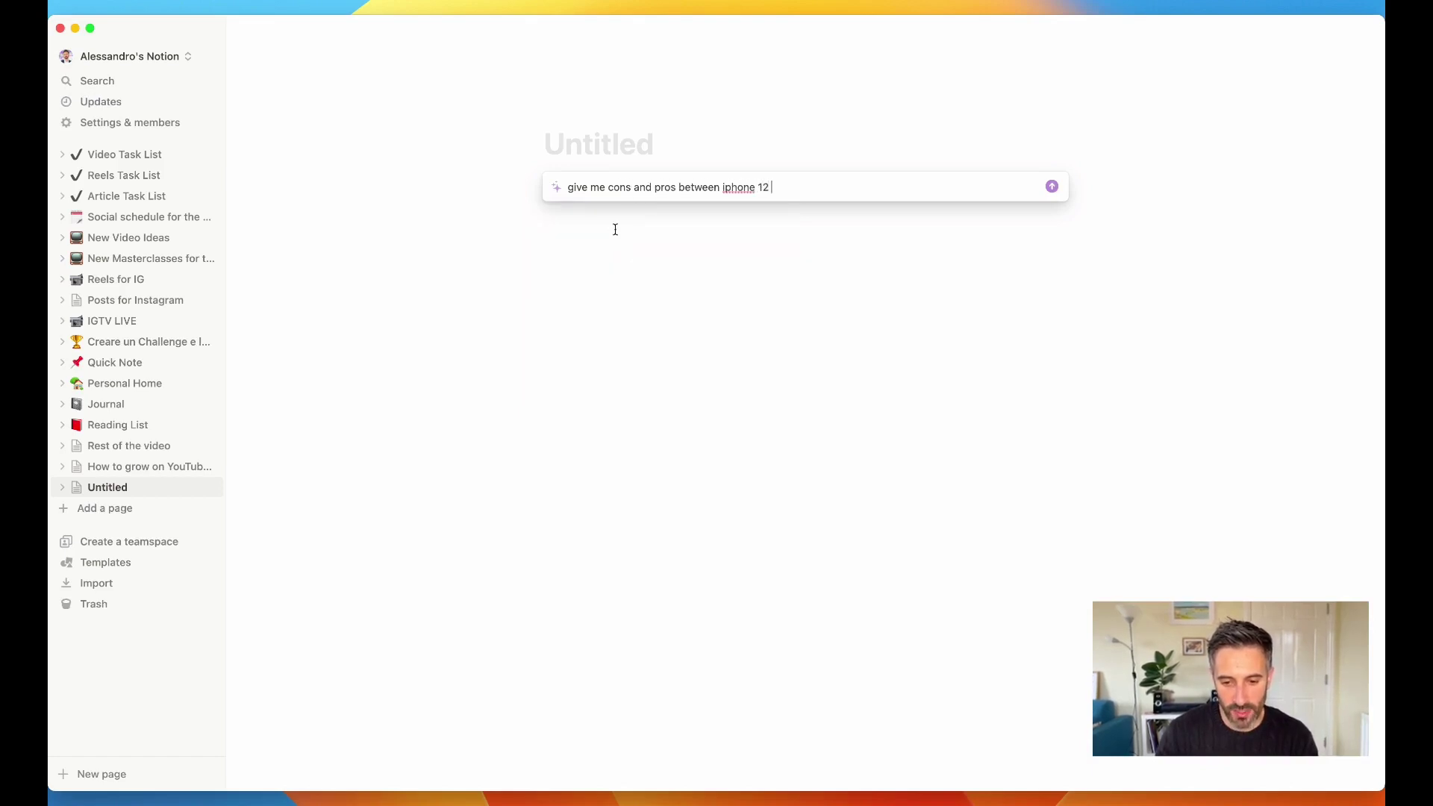
{"action": "type", "text": "and iphone 13"}
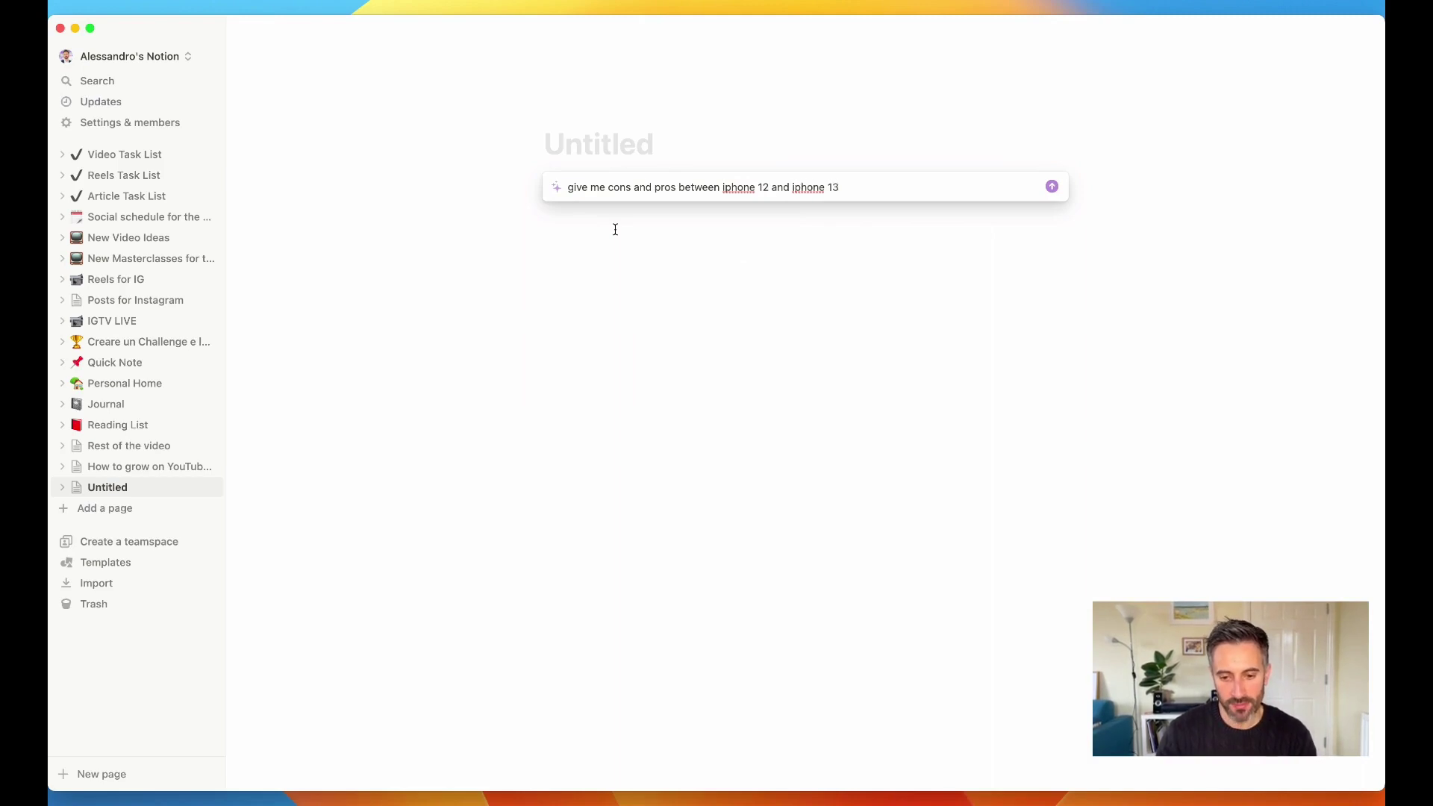
{"action": "key", "text": "Return"}
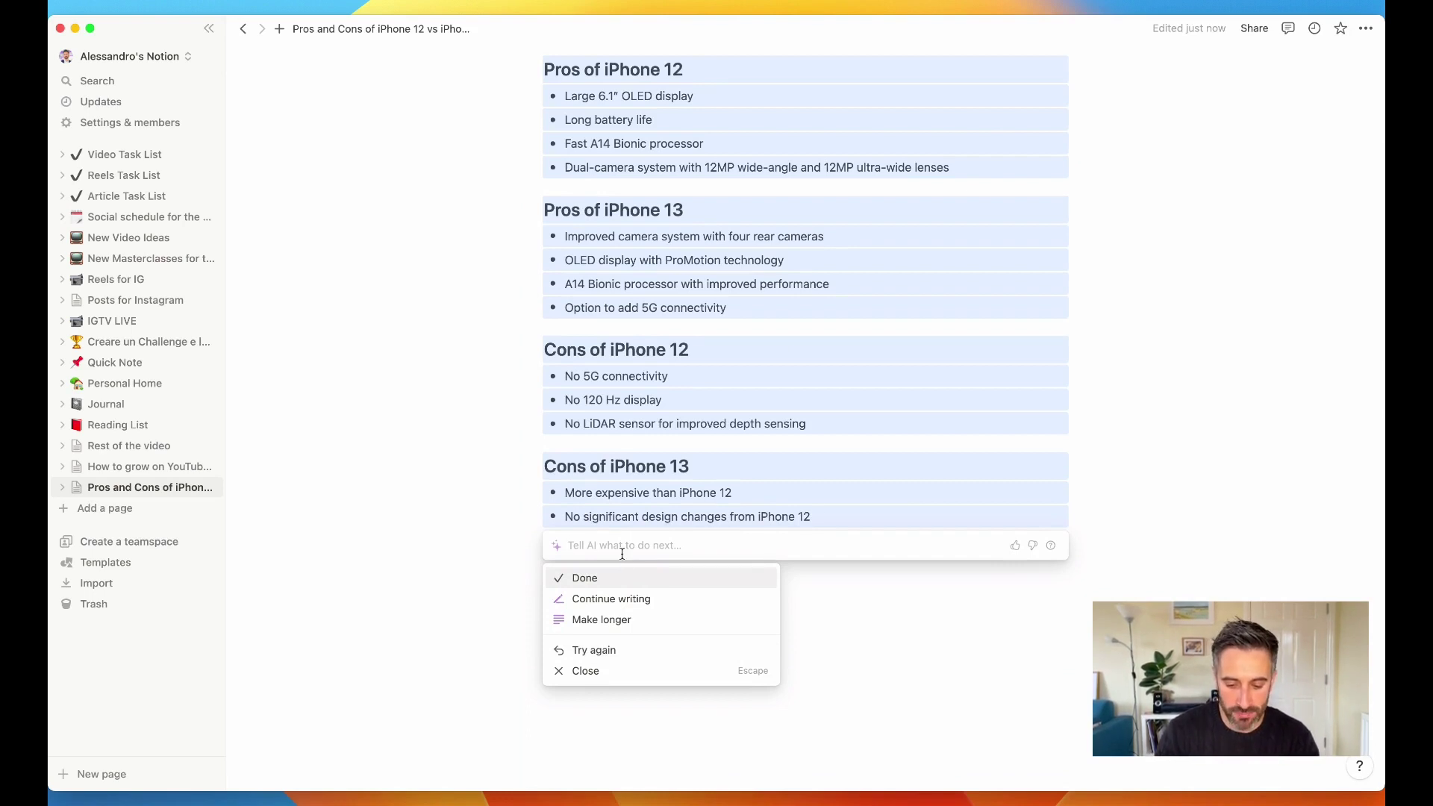
Ask the AI to put all of the generated iPhone 12 and iPhone 13 comparison into a table.
{"action": "type", "text": "put all of "}
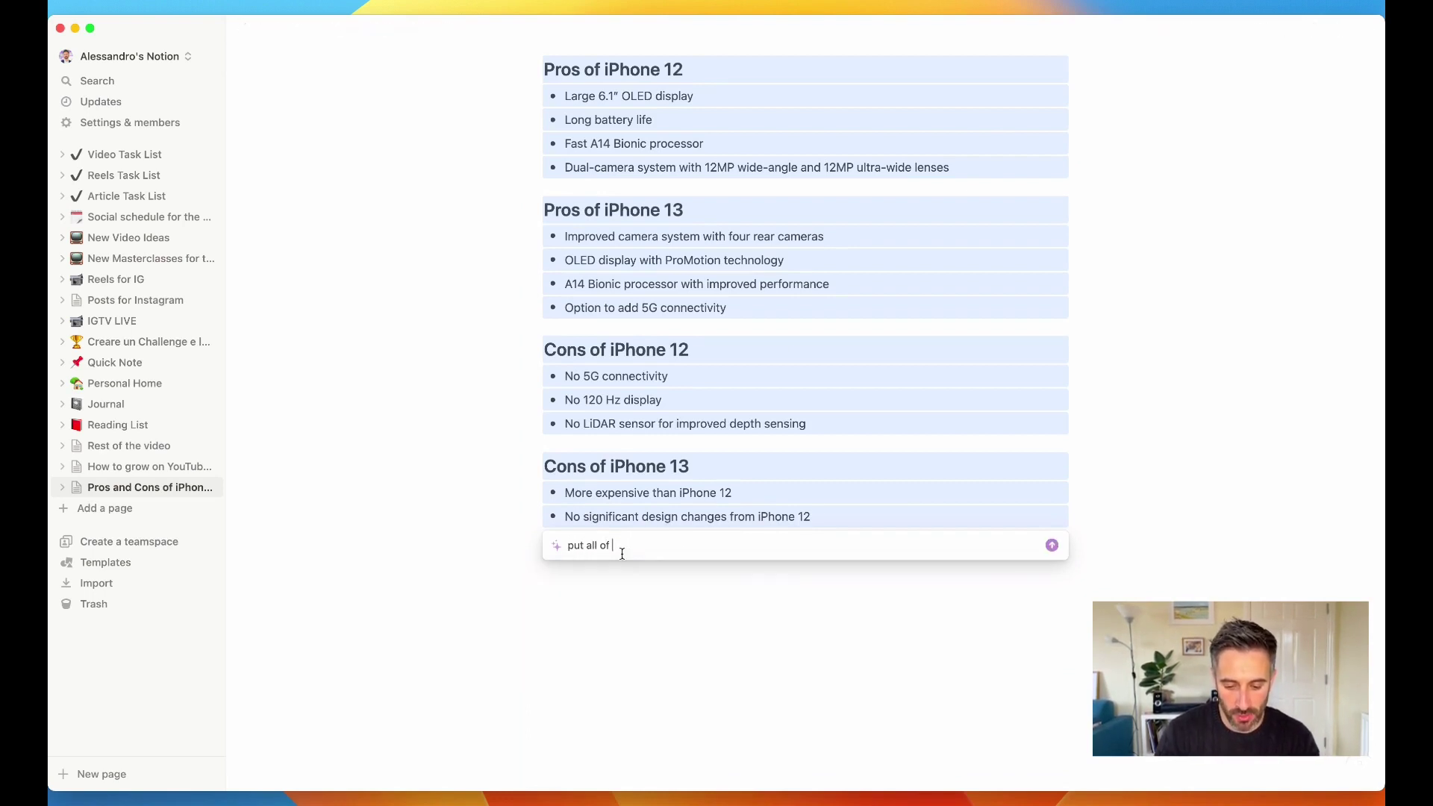
{"action": "type", "text": "of this into a "}
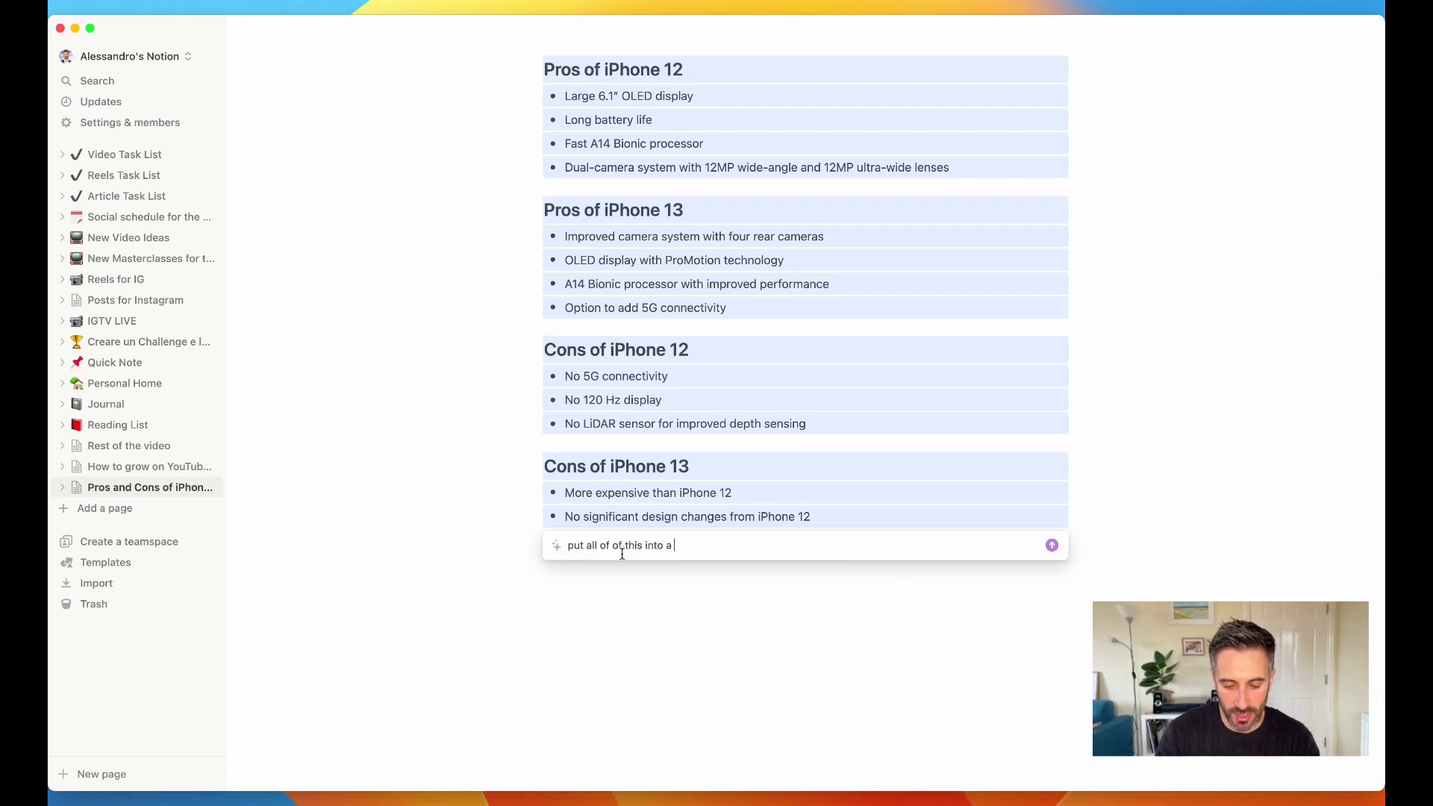
{"action": "type", "text": "table"}
{"action": "key", "text": "Return"}
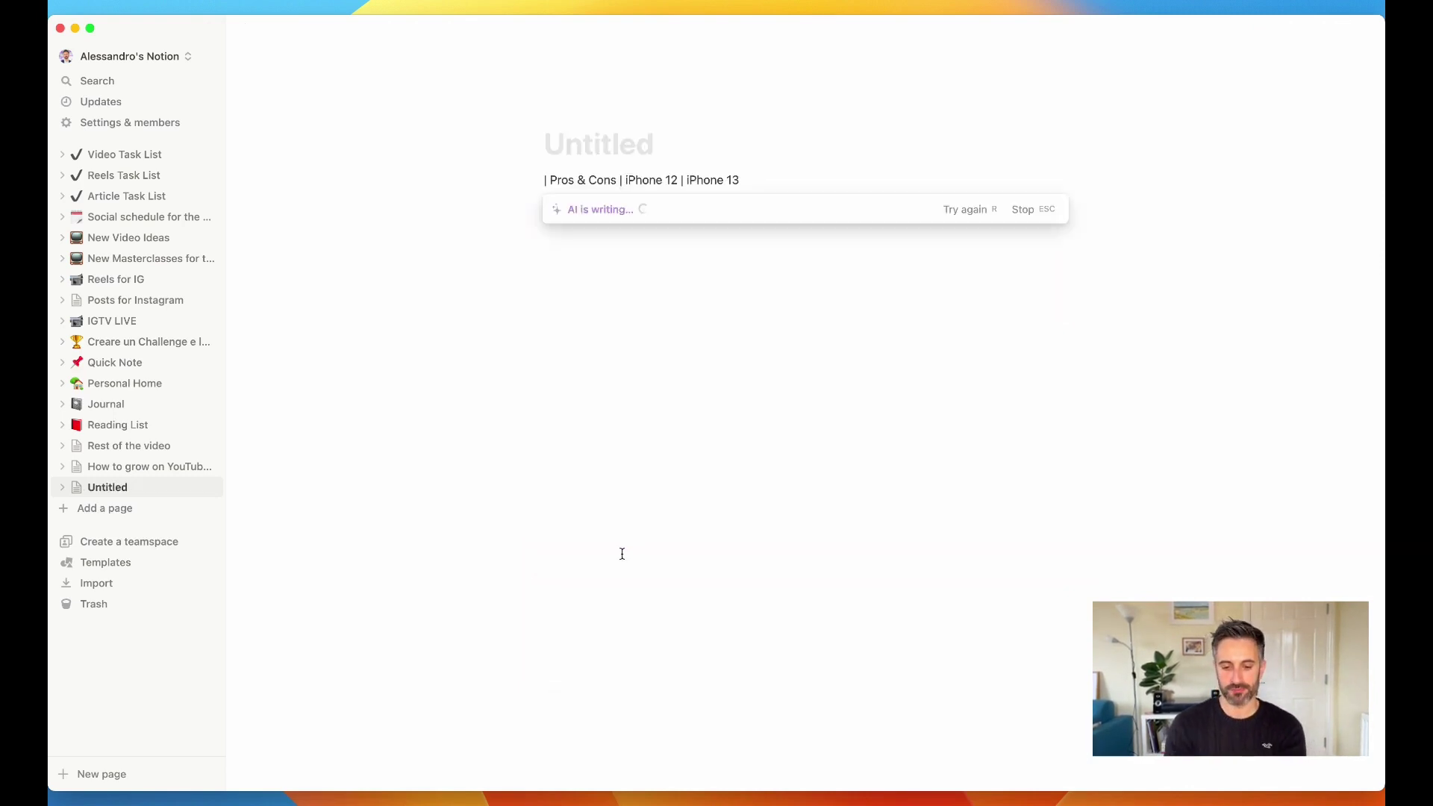